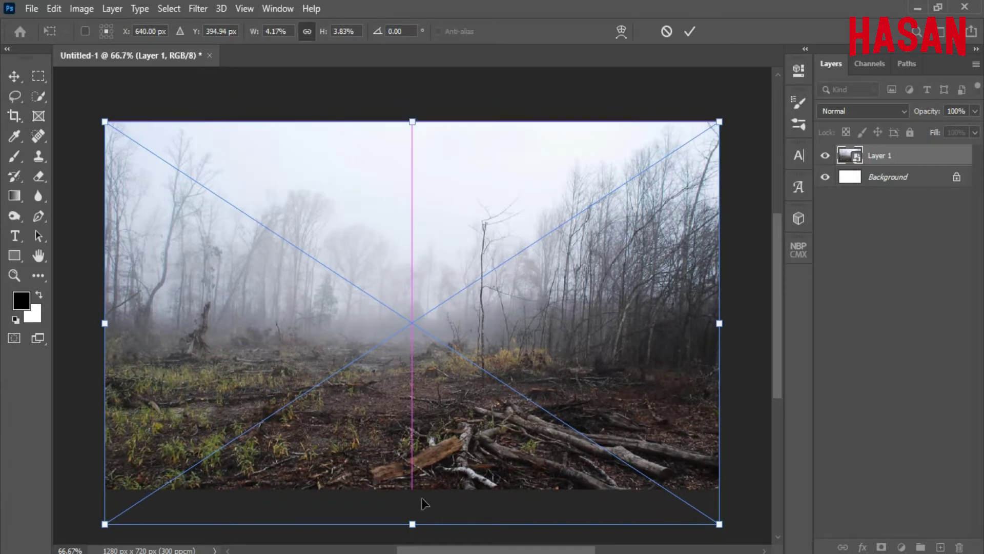
- Reduce the forest photo's height to about 734 px to fit the canvas and add a layer mask to its layer
left_click_drag(412, 524, 430, 494)
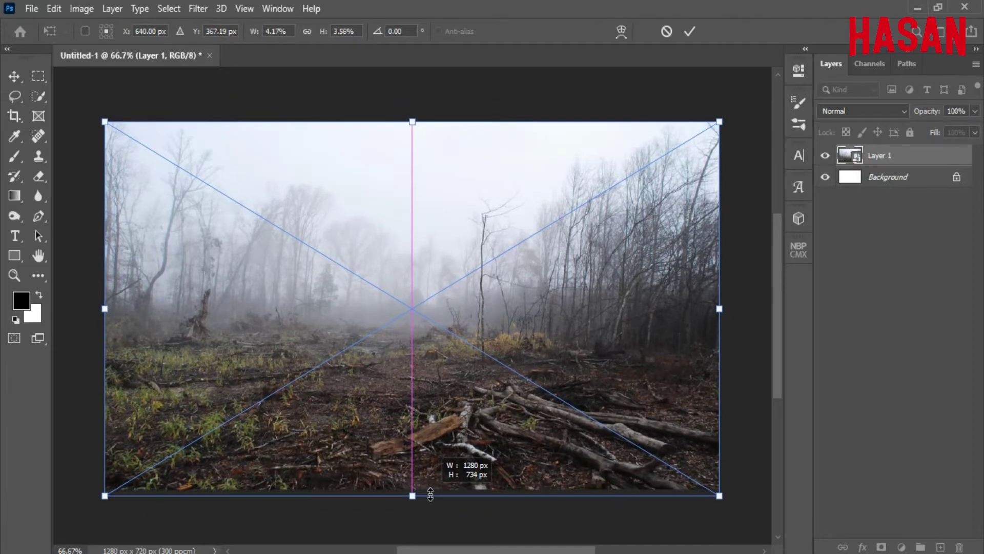
left_click(690, 32)
left_click(880, 547)
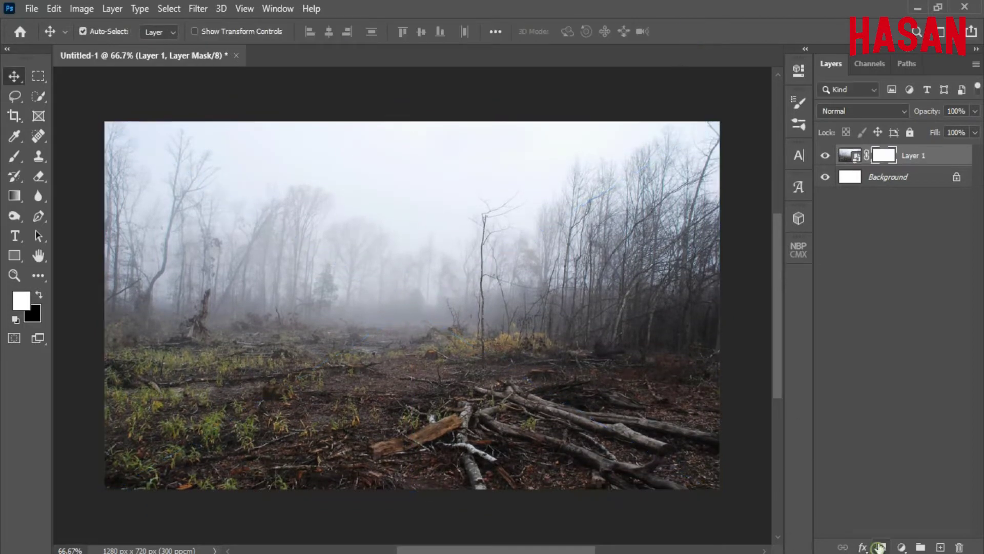
- Fade out the sky and trees on the forest layer's mask with black-to-transparent gradients, leaving only the ground
left_click(20, 194)
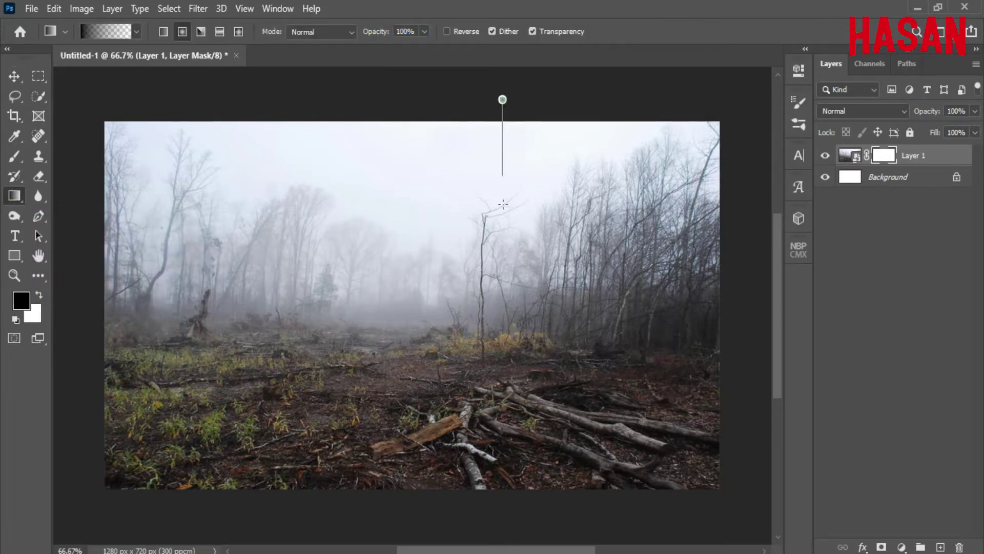
left_click_drag(503, 205, 503, 207)
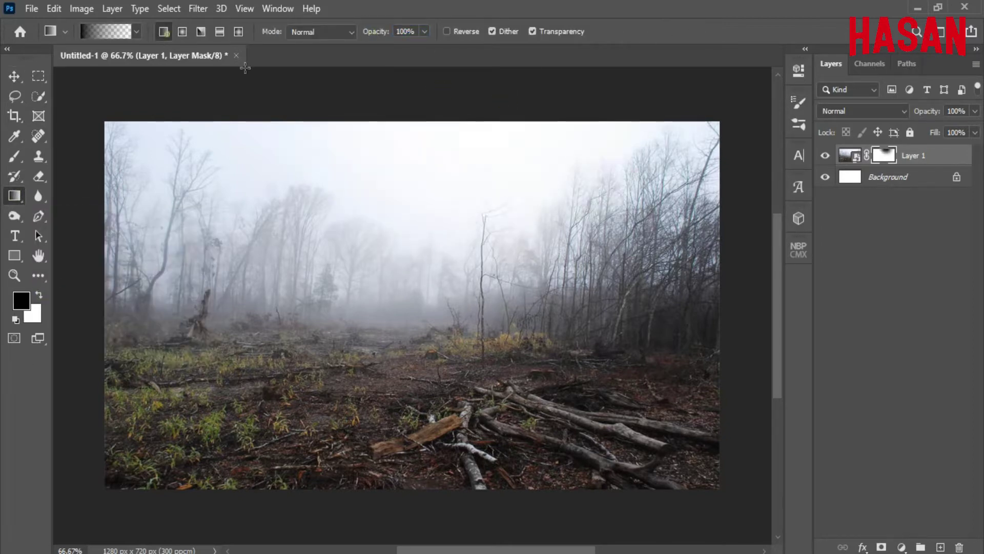
left_click_drag(414, 361, 414, 362)
left_click_drag(451, 158, 442, 377)
left_click_drag(434, 160, 429, 359)
left_click_drag(421, 225, 430, 407)
left_click_drag(430, 263, 432, 328)
left_click_drag(436, 286, 435, 362)
left_click_drag(374, 282, 374, 367)
left_click(14, 76)
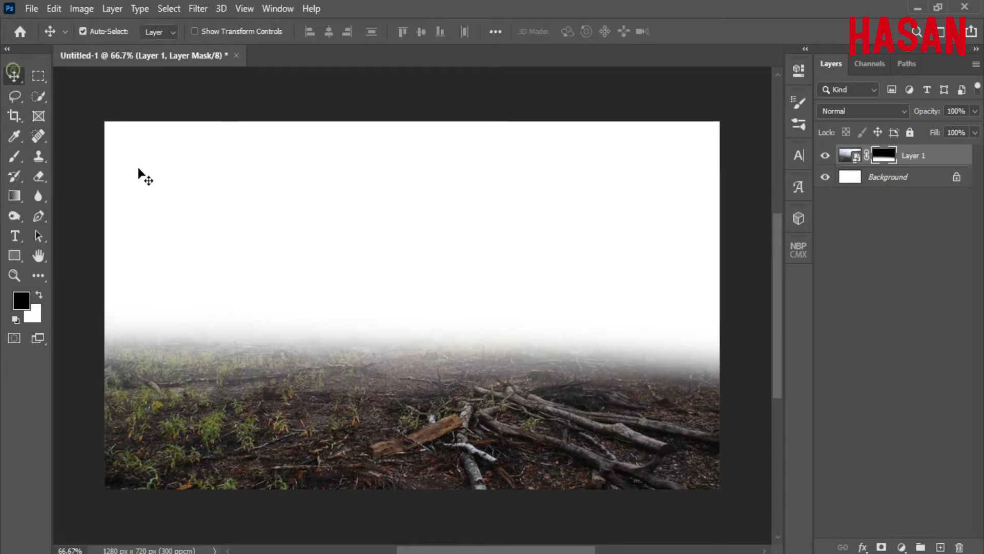
- Bring the old factory photo into the workspace and select its lower floor area across the full width with a rectangular marquee
key("ctrl+Tab")
left_click_drag(867, 78, 398, 54)
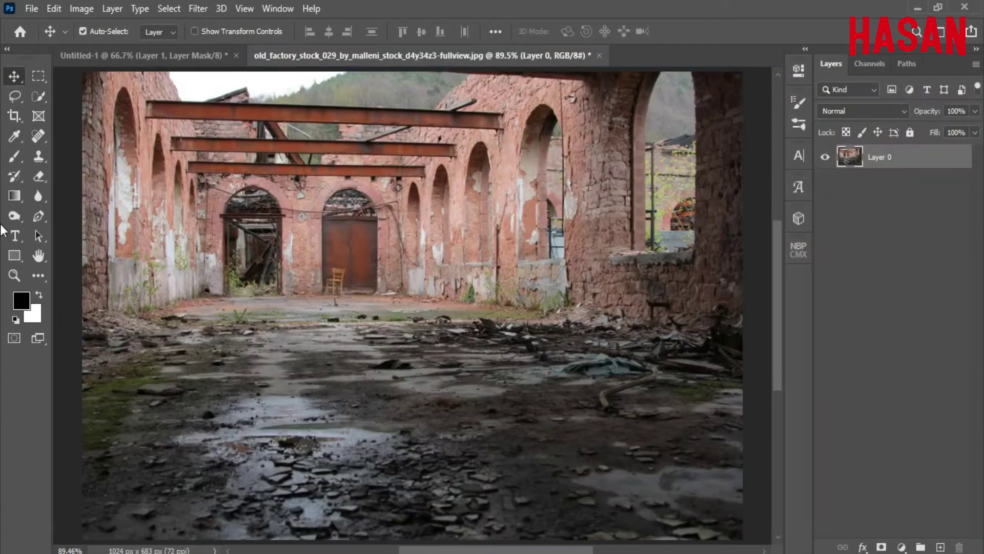
left_click(39, 77)
left_click_drag(83, 353, 754, 459)
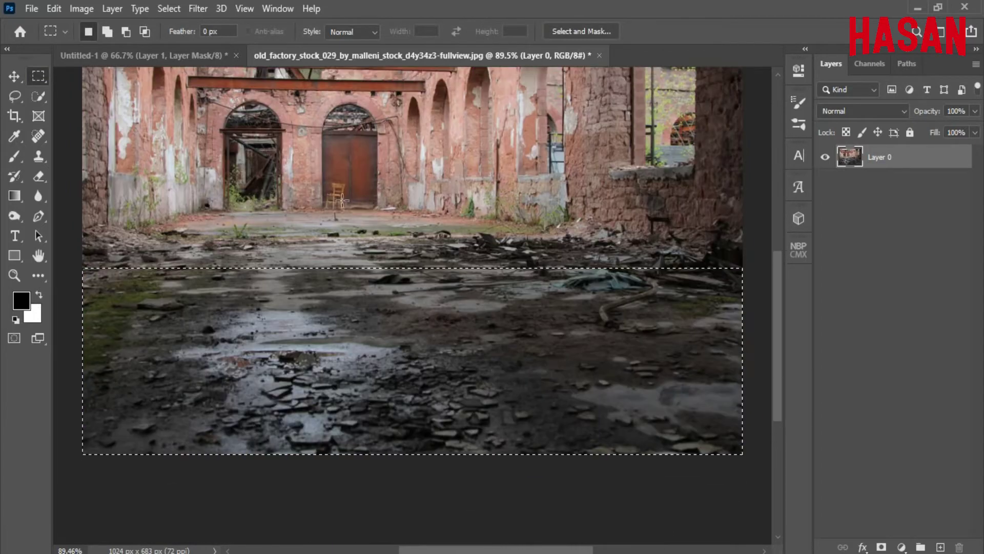
- Copy the selected factory floor into the Untitled-1 composition and close the factory photo
left_click(21, 74)
left_click_drag(508, 55, 723, 58)
left_click_drag(653, 398, 417, 336)
left_click_drag(356, 359, 389, 344)
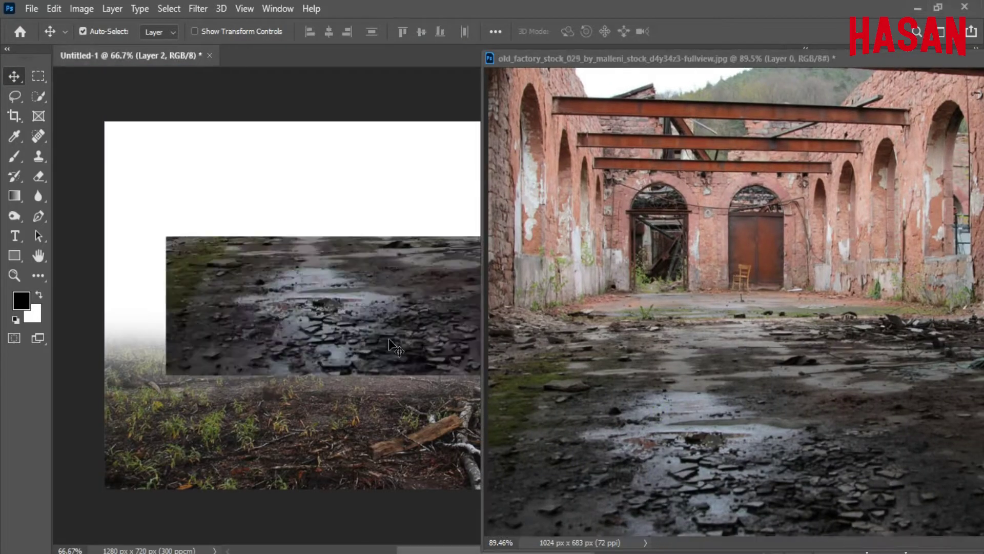
left_click_drag(890, 58, 714, 66)
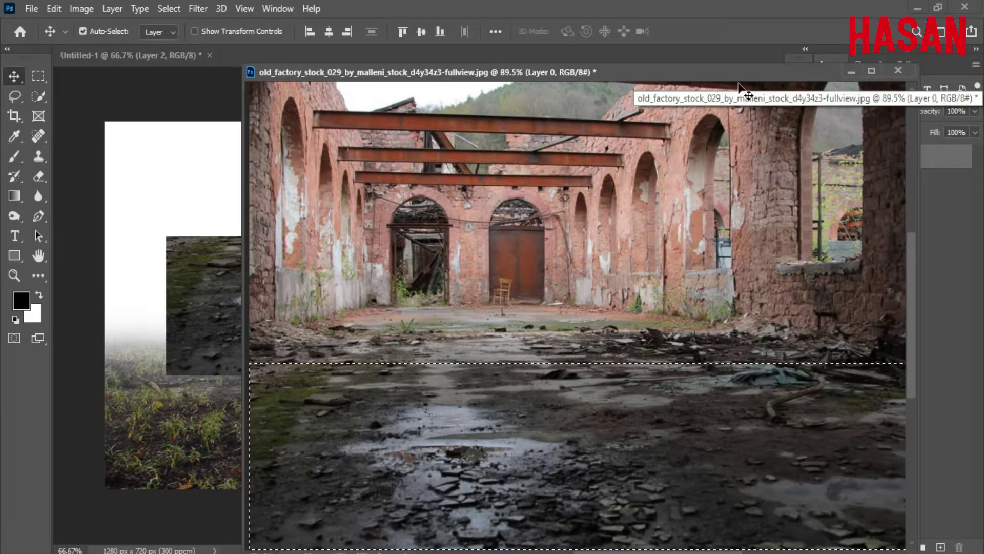
left_click(897, 71)
- Enlarge the factory floor layer to span the canvas width, place it over the lower half, and compare it hidden and shown
key("ctrl")
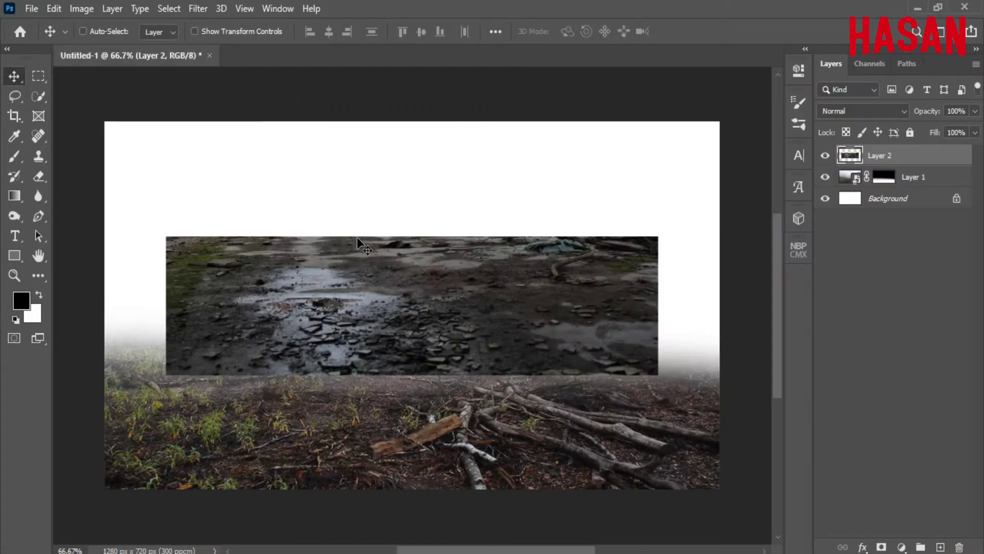
key("ctrl+t")
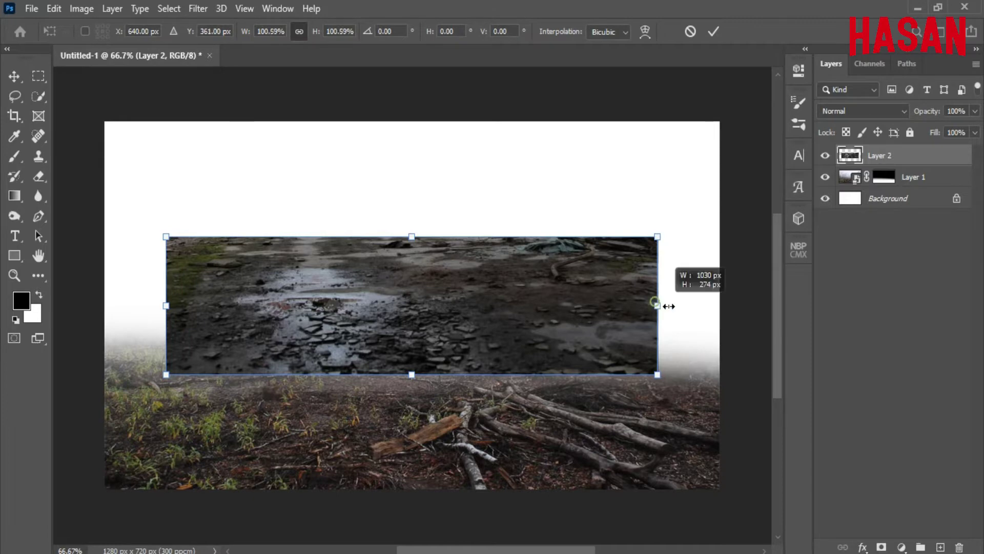
left_click_drag(659, 306, 709, 305)
left_click_drag(545, 299, 546, 398)
left_click_drag(707, 410, 727, 405)
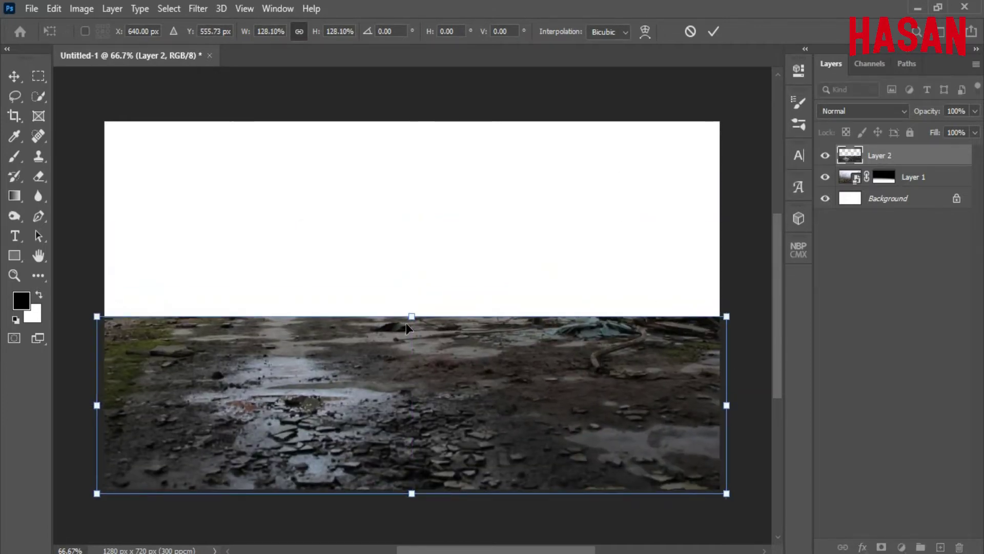
left_click_drag(411, 318, 410, 309)
left_click(713, 31)
left_click(826, 155)
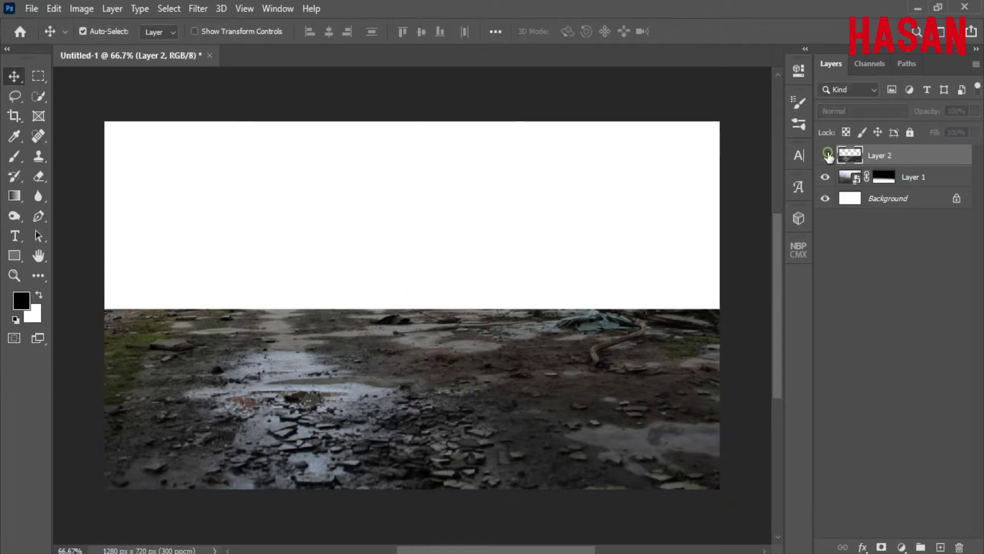
left_click(826, 156)
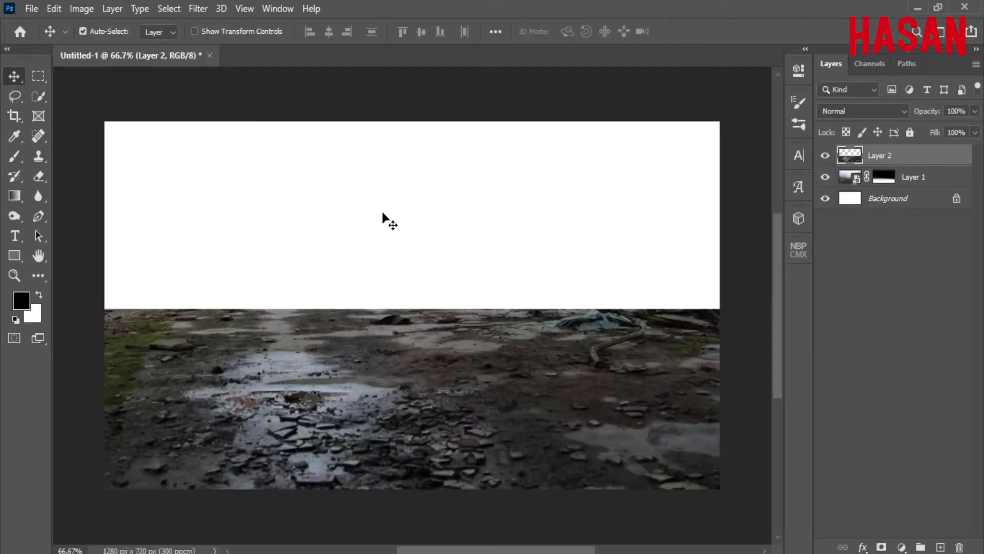
- Mask the factory floor layer and blend it into the forest ground with a soft 118 px black brush at 7% and 4% flow
left_click(882, 545)
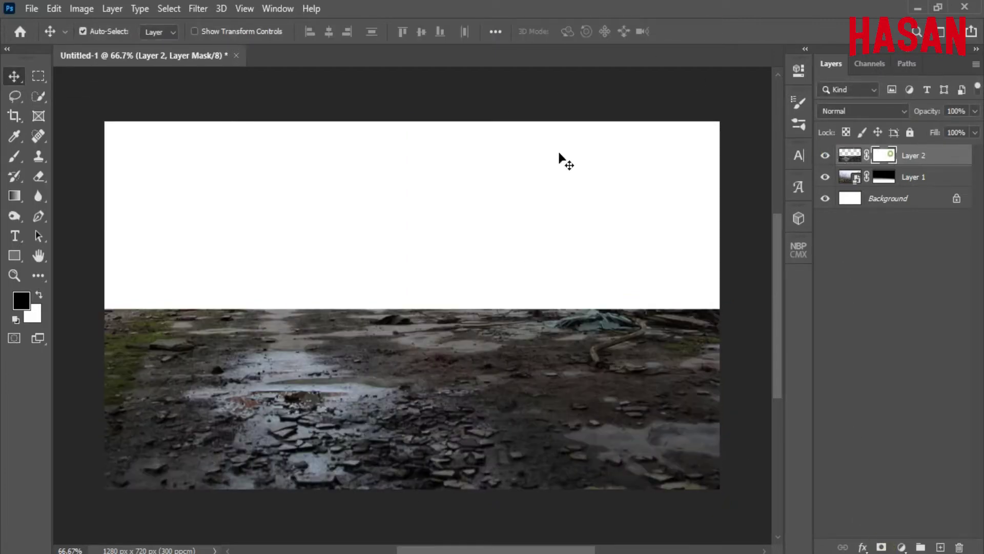
left_click(11, 157)
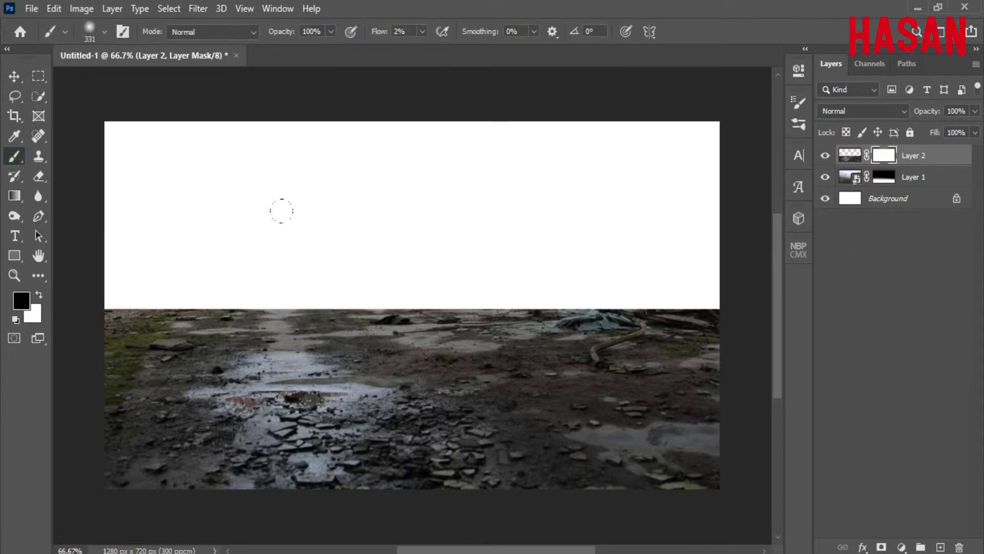
right_click(170, 154)
left_click(642, 4)
mouse_move(163, 303)
left_mouse_down()
mouse_move(360, 283)
mouse_move(712, 295)
mouse_move(135, 290)
mouse_move(113, 300)
left_mouse_up()
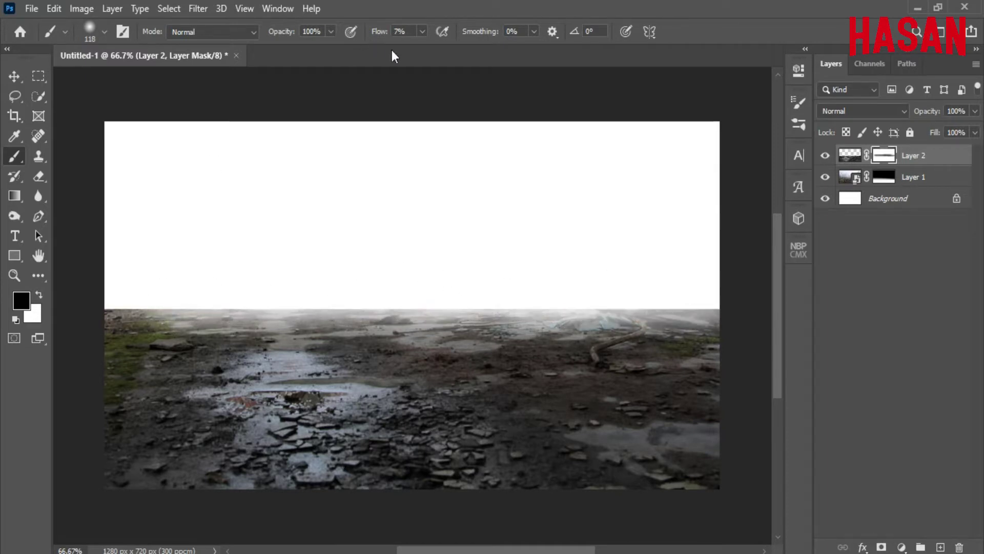
left_click_drag(238, 343, 383, 356)
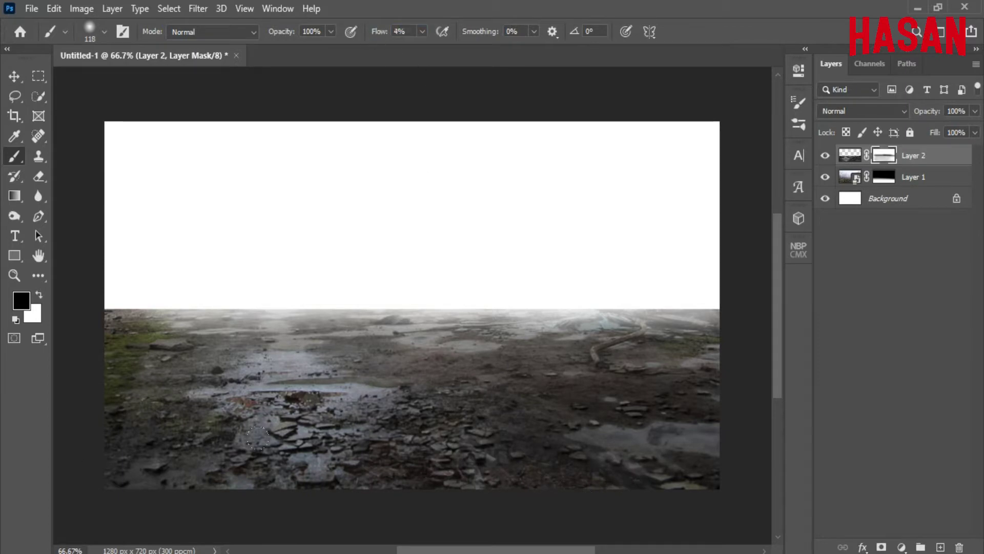
mouse_move(257, 439)
left_mouse_down()
mouse_move(237, 360)
mouse_move(455, 380)
left_mouse_up()
mouse_move(708, 357)
left_mouse_down()
mouse_move(500, 354)
mouse_move(477, 288)
mouse_move(694, 283)
left_mouse_up()
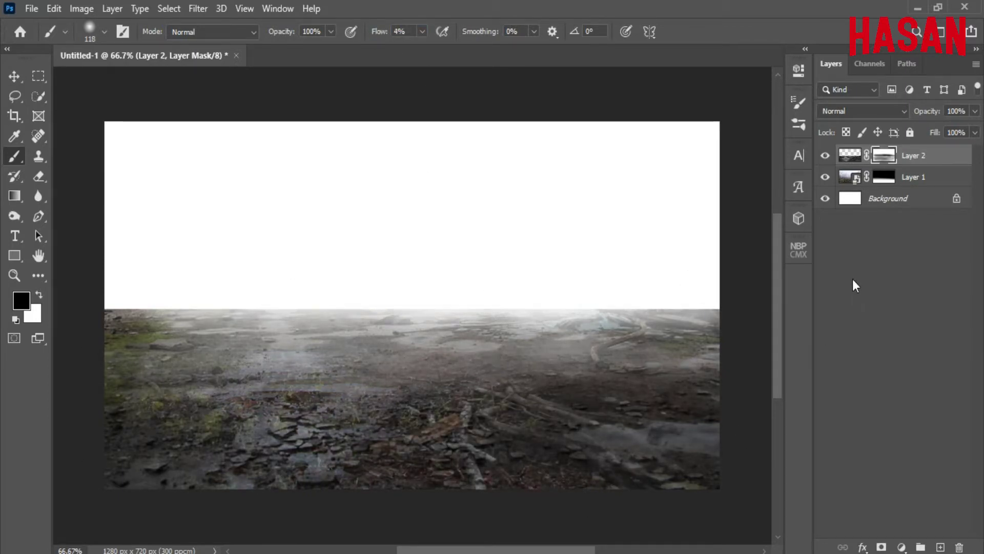
- Refine the factory floor mask at 11% flow, restoring ground areas with white and fading the horizon edge with black
left_click(826, 178)
left_click(826, 178)
left_click_drag(492, 367, 157, 377)
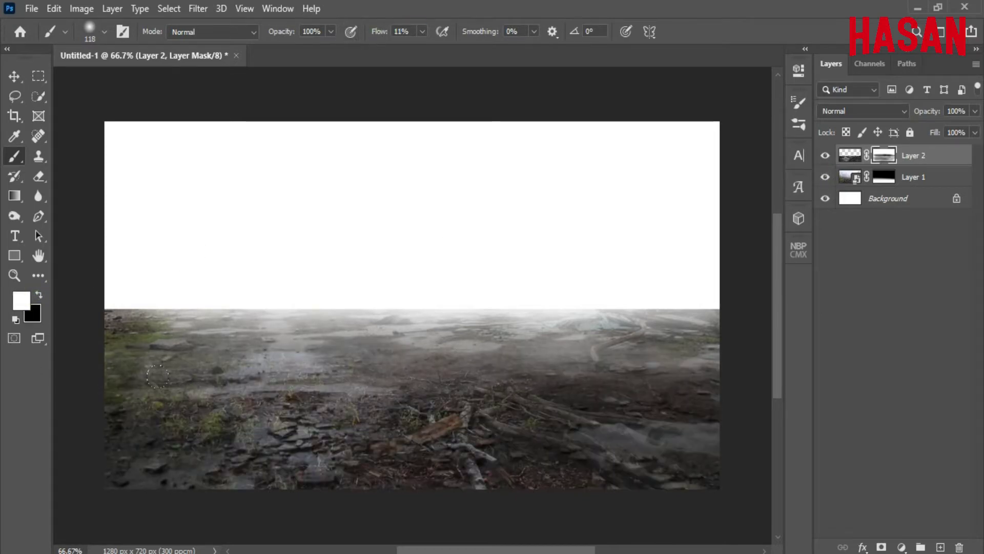
left_click(38, 297)
mouse_move(112, 289)
left_mouse_down()
mouse_move(480, 291)
mouse_move(208, 271)
mouse_move(75, 298)
mouse_move(393, 281)
mouse_move(781, 288)
left_mouse_up()
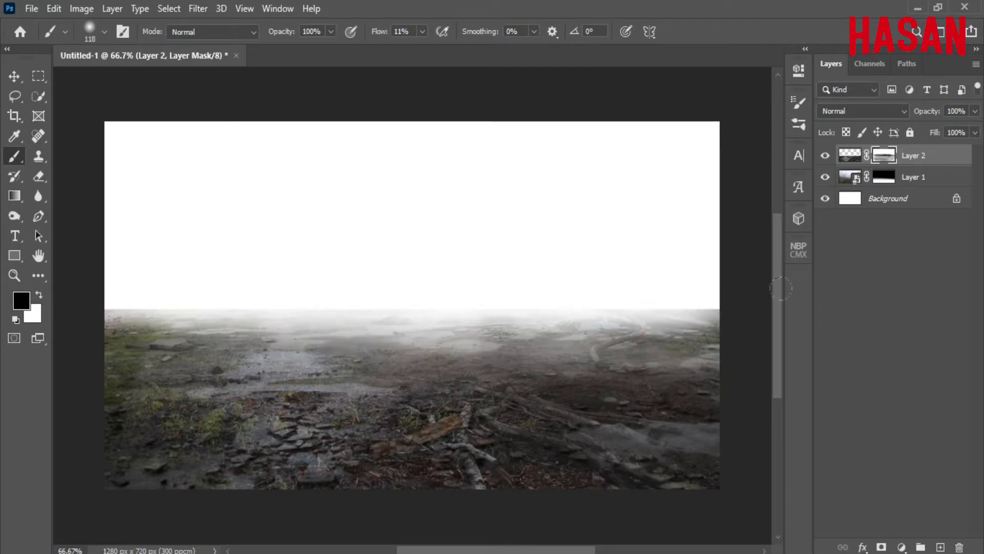
- Paint white on the forest layer's mask along the horizon to bring back part of the misty tree line
left_click(888, 178)
left_click(37, 295)
mouse_move(101, 356)
left_mouse_down()
mouse_move(477, 354)
mouse_move(225, 354)
mouse_move(536, 339)
mouse_move(81, 330)
mouse_move(54, 234)
left_mouse_up()
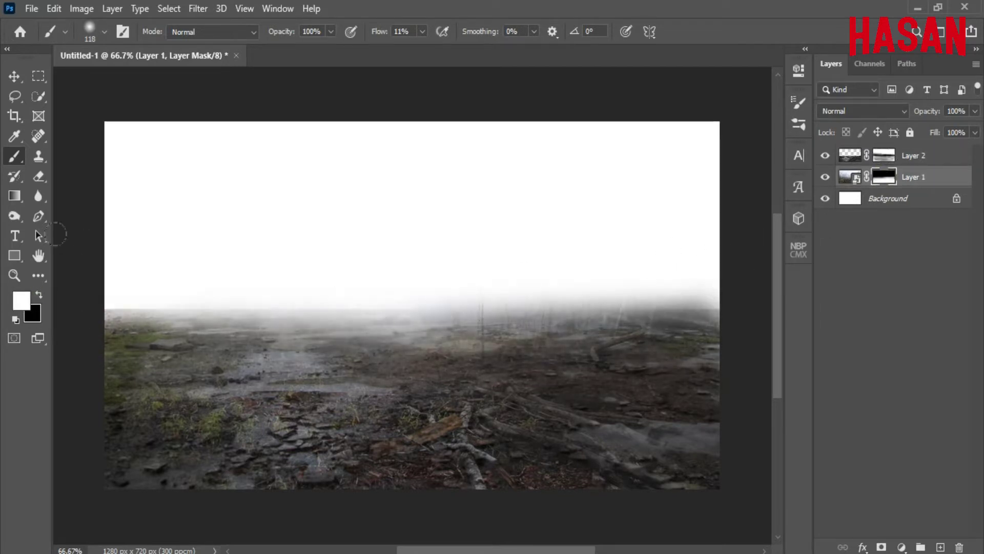
- Hide the factory floor's hard upper edge by painting its mask black along the horizon at 100% flow
left_click(884, 155)
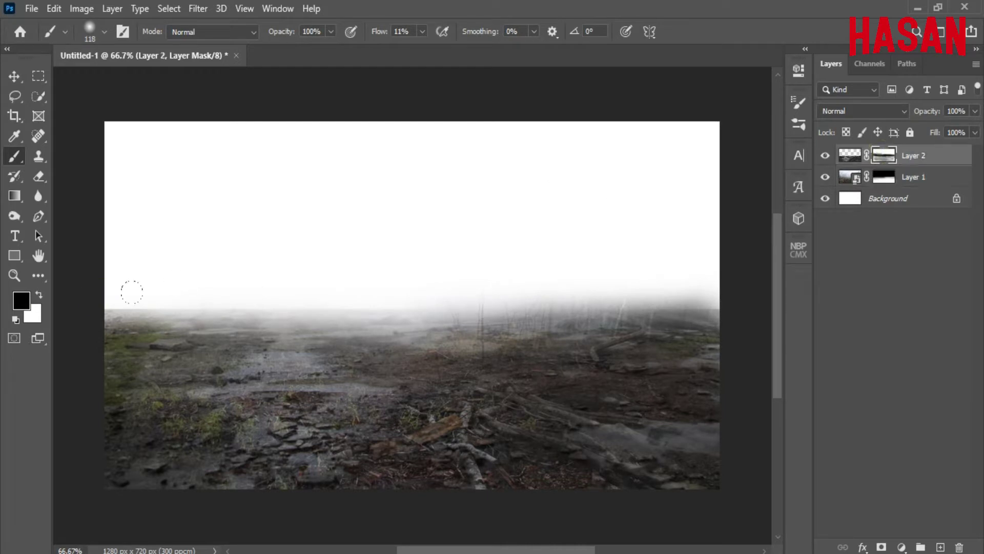
left_click_drag(79, 291, 712, 292)
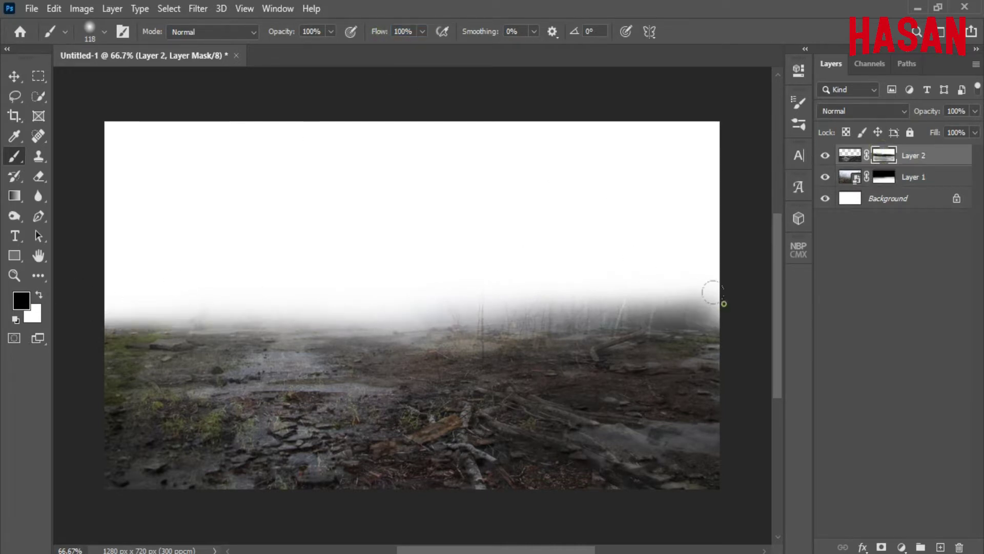
left_click_drag(278, 303, 162, 297)
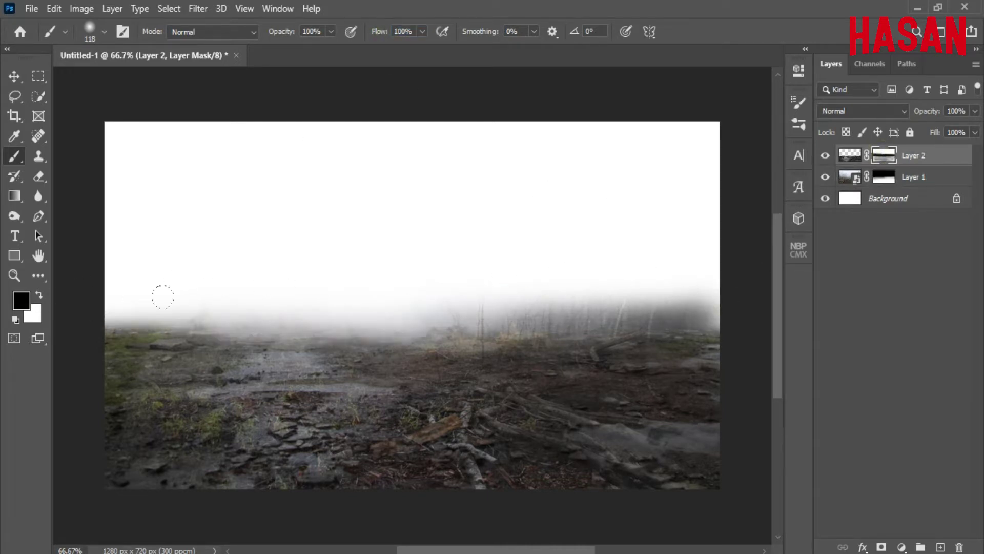
left_click(11, 77)
key("ctrl+0")
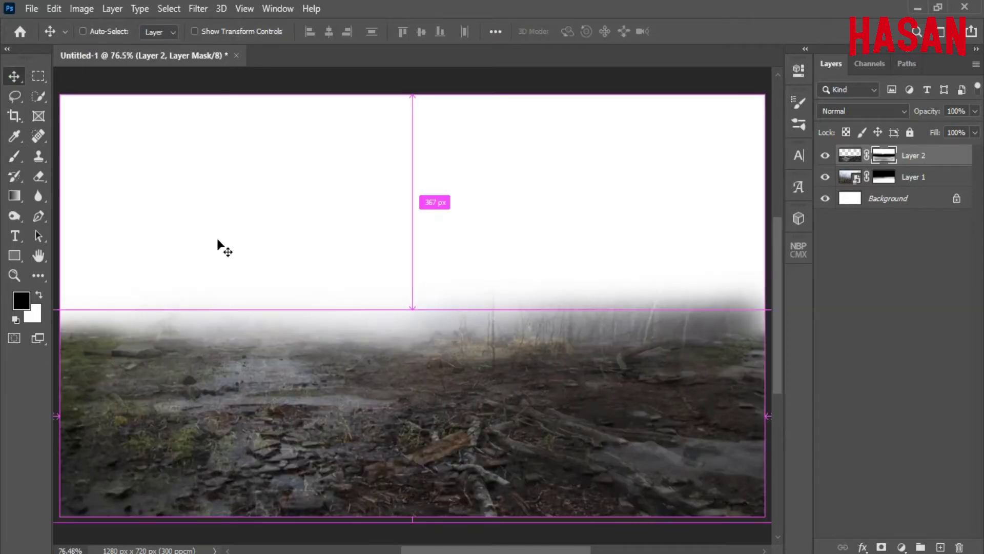
- Bring in the mountain peak photo and select the rocky mountain without sky or water using the Quick Selection tool
key("ctrl+Tab")
left_click_drag(873, 128, 318, 56)
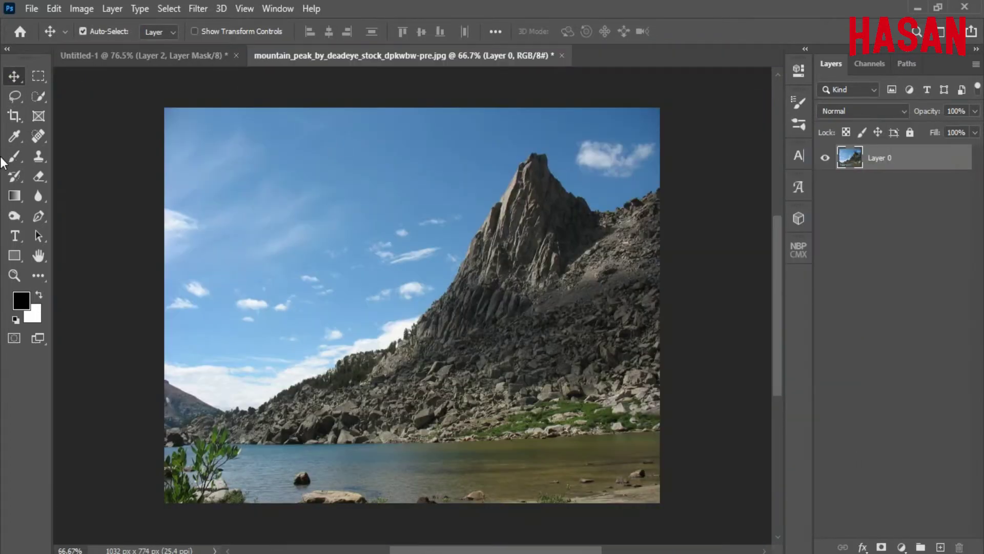
left_click(36, 98)
left_click_drag(286, 349, 307, 356)
mouse_move(580, 306)
left_mouse_down()
mouse_move(507, 308)
mouse_move(521, 243)
mouse_move(647, 253)
mouse_move(708, 239)
mouse_move(617, 314)
mouse_move(609, 362)
mouse_move(680, 367)
mouse_move(474, 367)
mouse_move(366, 381)
mouse_move(369, 391)
mouse_move(293, 408)
mouse_move(459, 375)
mouse_move(419, 401)
mouse_move(758, 354)
mouse_move(607, 375)
mouse_move(720, 384)
mouse_move(709, 366)
mouse_move(631, 401)
mouse_move(636, 385)
mouse_move(551, 408)
mouse_move(427, 418)
mouse_move(506, 418)
mouse_move(439, 401)
mouse_move(256, 424)
mouse_move(330, 407)
mouse_move(520, 265)
mouse_move(476, 284)
mouse_move(496, 338)
mouse_move(533, 183)
mouse_move(562, 265)
left_mouse_up()
left_click_drag(534, 203, 609, 281)
mouse_move(456, 146)
left_mouse_down()
mouse_move(461, 262)
mouse_move(403, 231)
mouse_move(429, 248)
mouse_move(424, 260)
left_mouse_up()
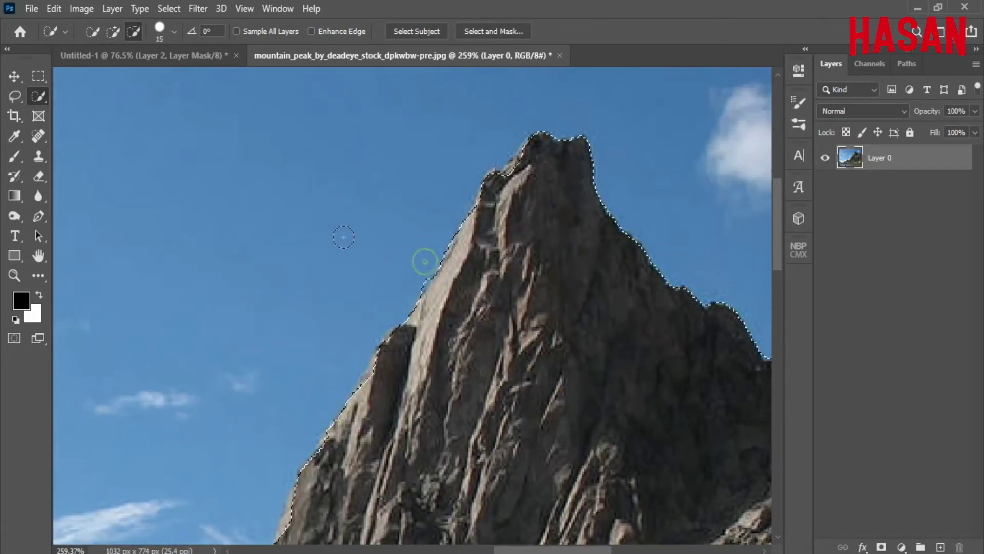
left_click_drag(471, 410, 549, 217)
key("ctrl+0")
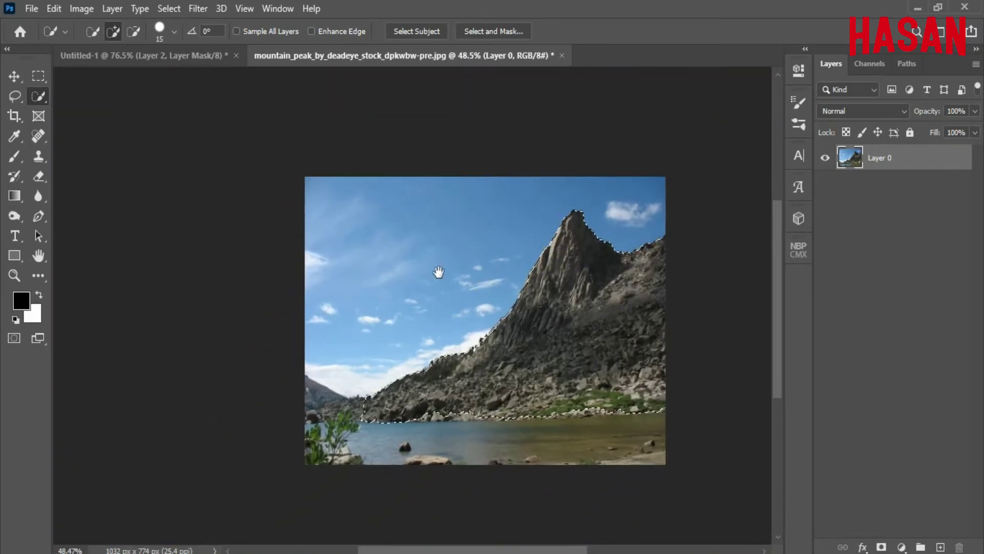
- Copy the selected mountain into the Untitled-1 composition and put the mountain photo's window away
left_click(23, 80)
left_click_drag(478, 60, 691, 136)
left_click_drag(769, 44, 752, 52)
left_click_drag(514, 54, 737, 53)
left_click_drag(627, 212, 371, 313)
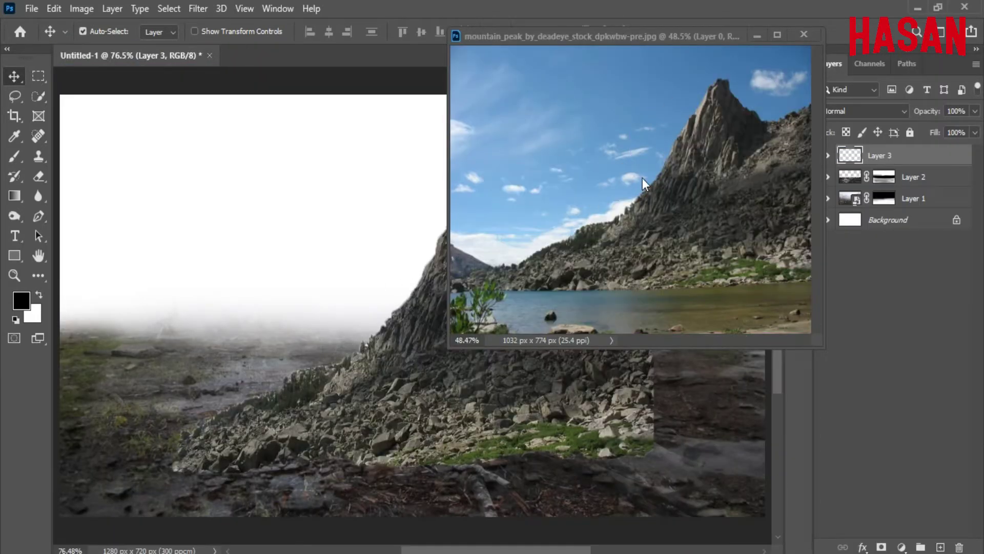
left_click(753, 35)
- Move the mountain layer beneath the forest layer and position the mountain behind the ground on the right side of the scene
left_click_drag(923, 156, 930, 206)
left_click_drag(547, 261, 645, 205)
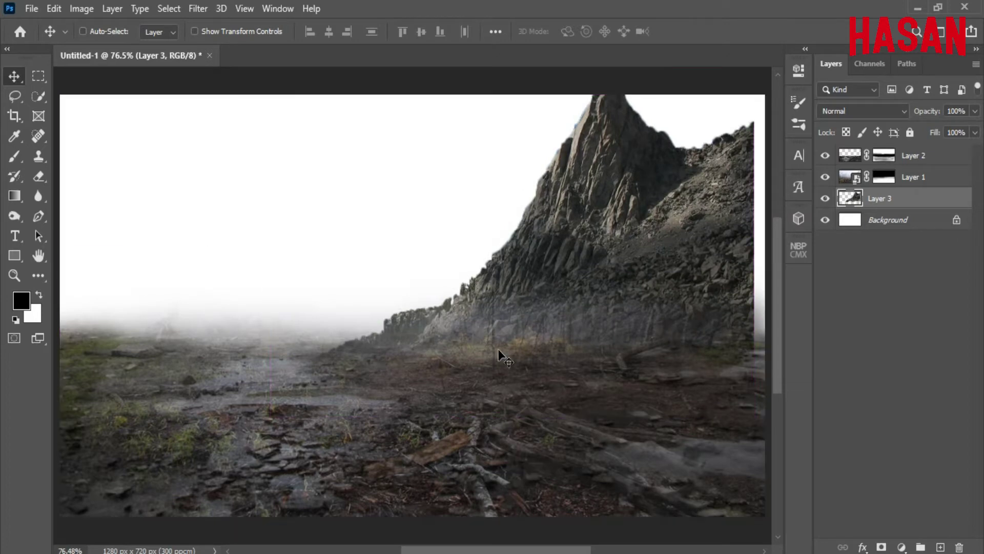
- Convert the mountain layer to a smart object, scale it to 124.61%, and shift it slightly toward the canvas's right edge
right_click(890, 204)
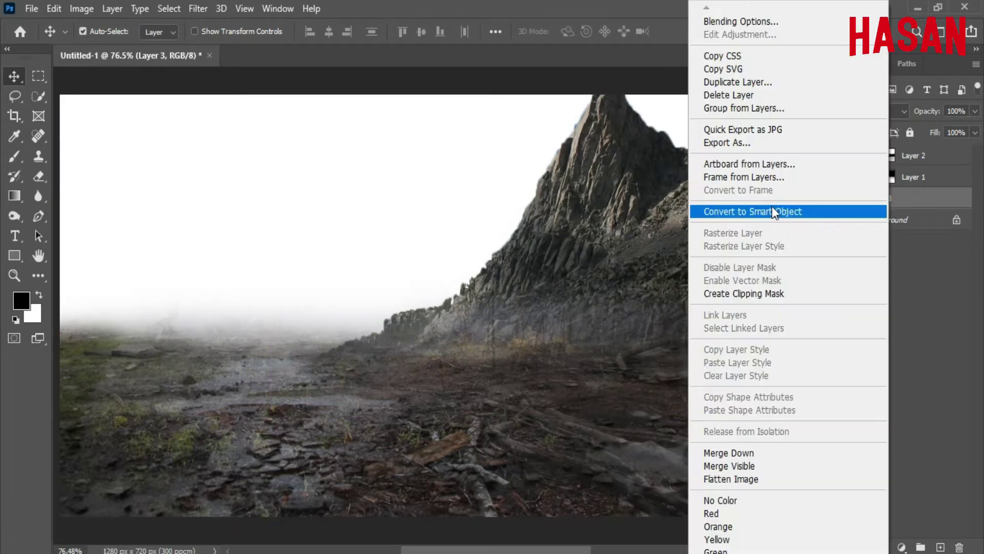
left_click(772, 208)
key("ctrl+t")
key("ctrl+minus")
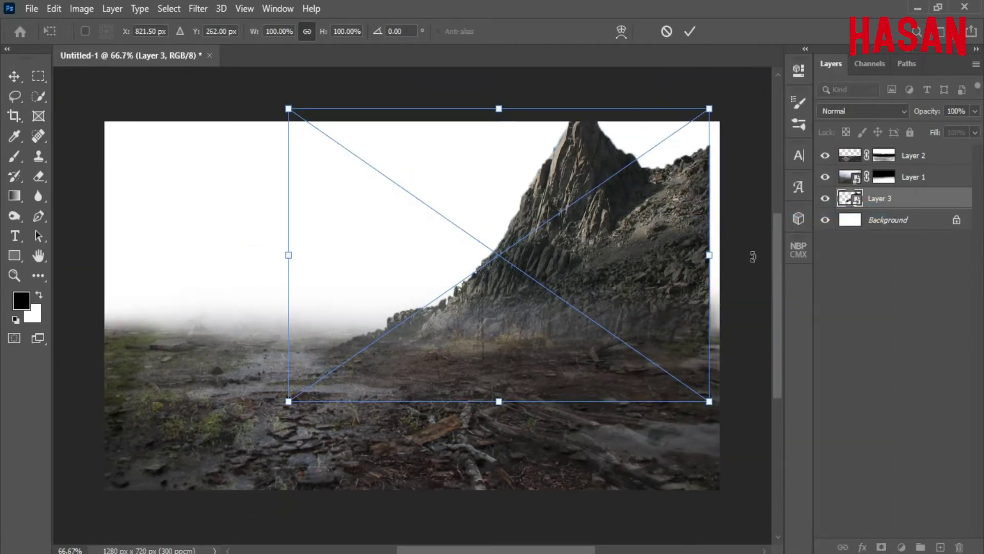
left_click_drag(716, 252, 770, 252)
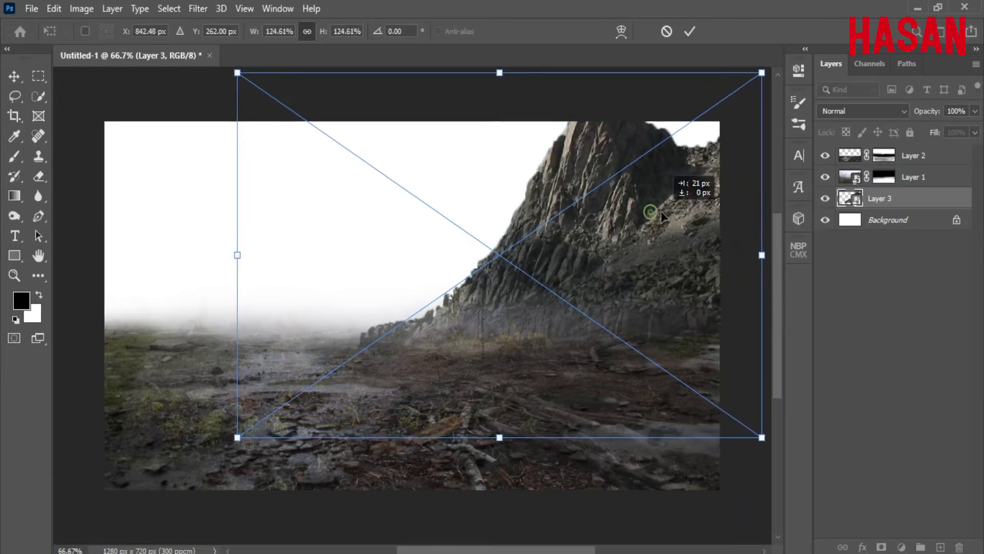
left_click(690, 31)
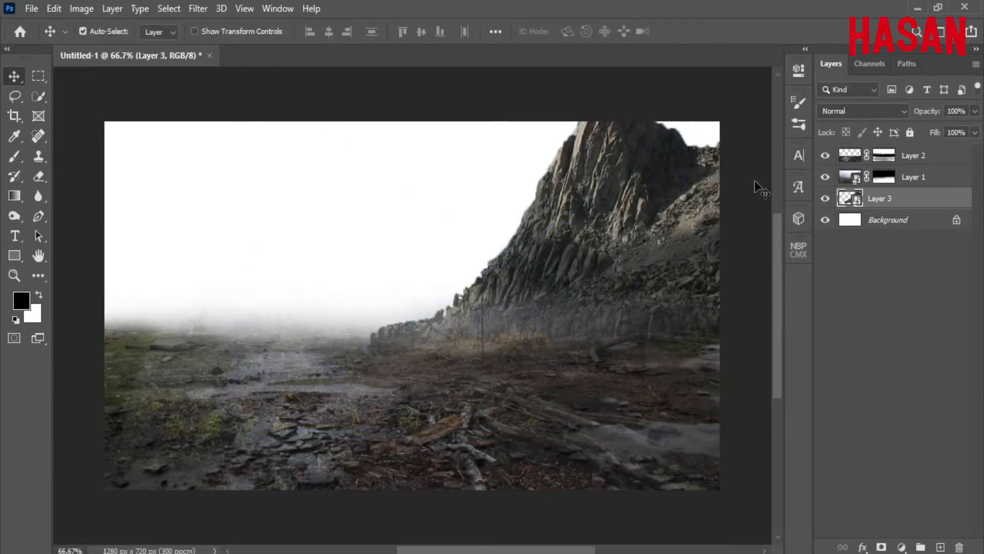
- Brush on Layer 1's mask to hide the forest haze at the mountain's foot and along the horizon
left_click(451, 235)
left_click(884, 180)
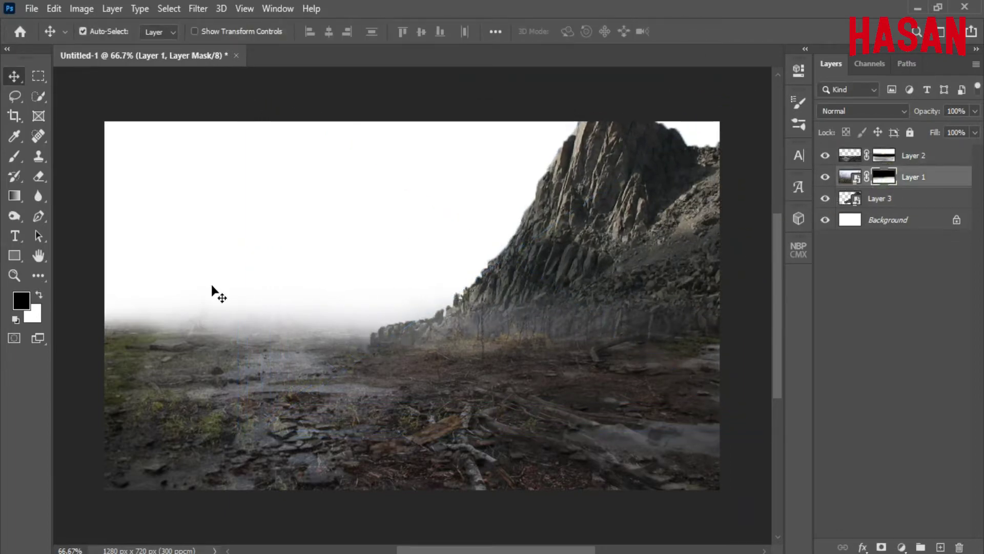
left_click(14, 156)
left_click_drag(420, 323, 770, 337)
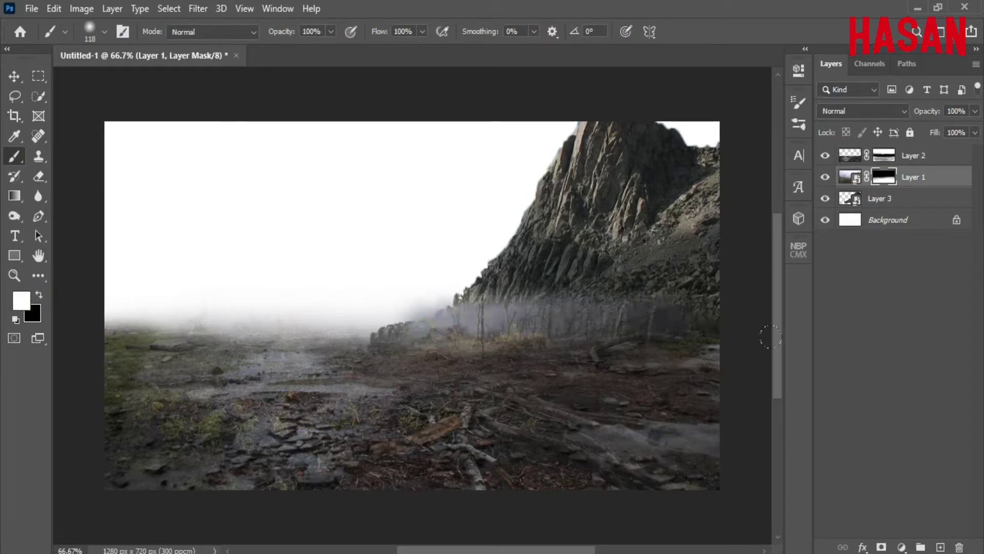
mouse_move(588, 282)
left_mouse_down()
mouse_move(474, 277)
mouse_move(572, 297)
left_mouse_up()
left_click_drag(369, 294, 108, 310)
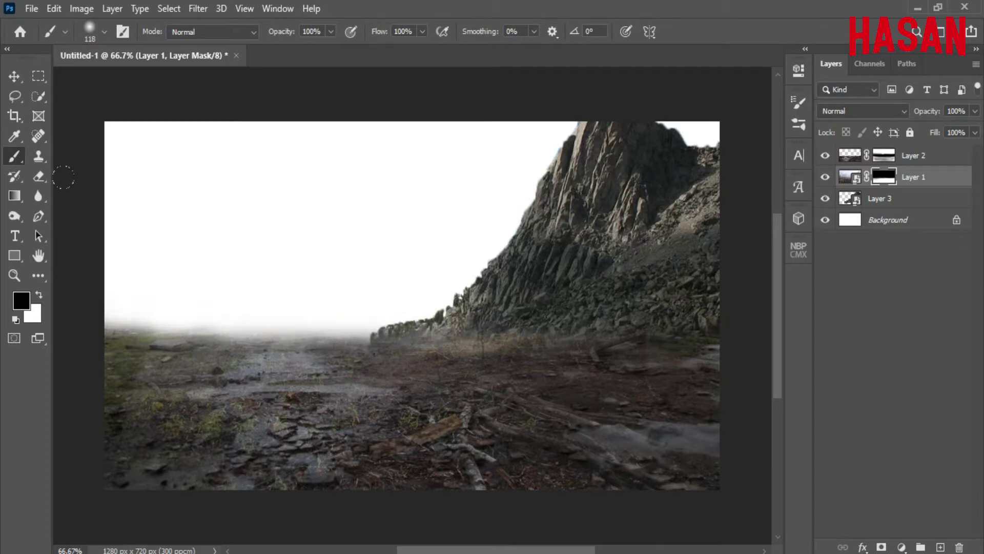
- Paint Layer 2's mask to reveal ground at the mountain's foot, blending its edge with black at 11% flow
left_click(885, 156)
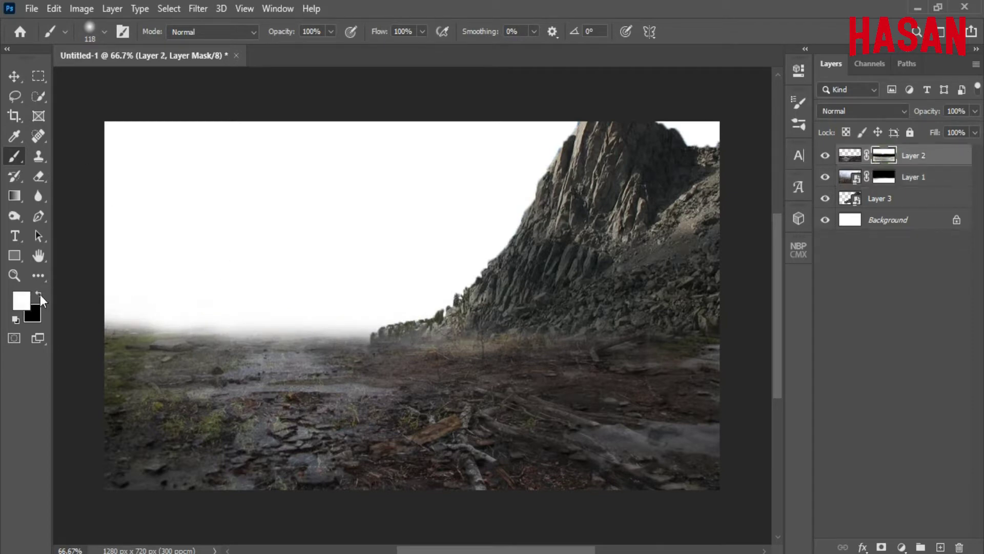
left_click_drag(499, 348, 743, 333)
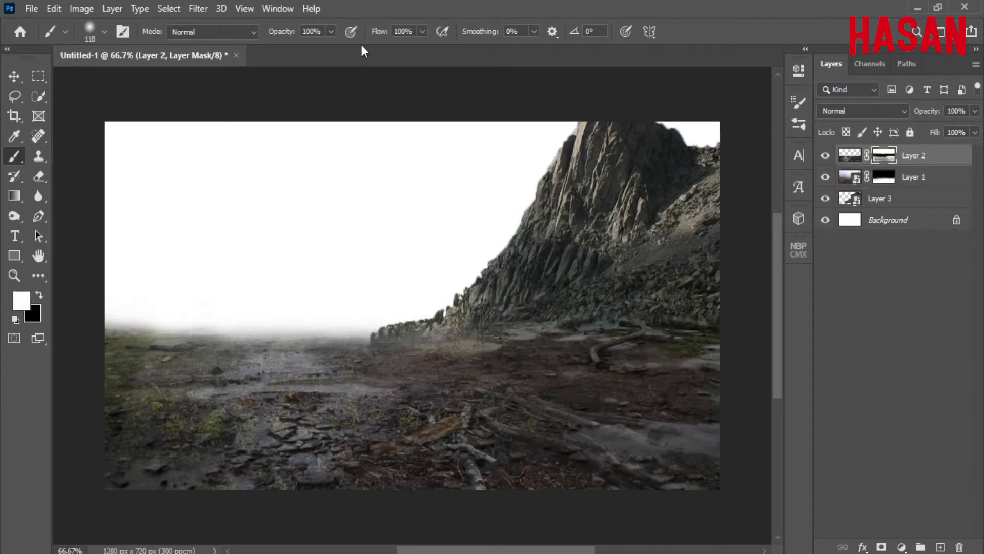
mouse_move(487, 313)
left_mouse_down()
mouse_move(233, 308)
mouse_move(187, 289)
mouse_move(246, 302)
mouse_move(331, 298)
left_mouse_up()
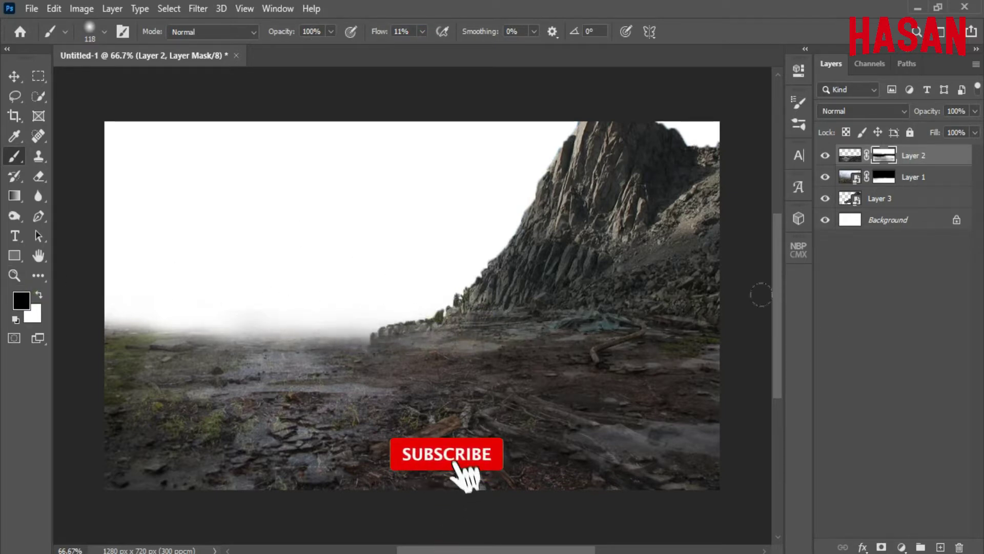
- Duplicate mountain Layer 3 as Layer 3 copy and flip the copy horizontally
left_click(14, 75)
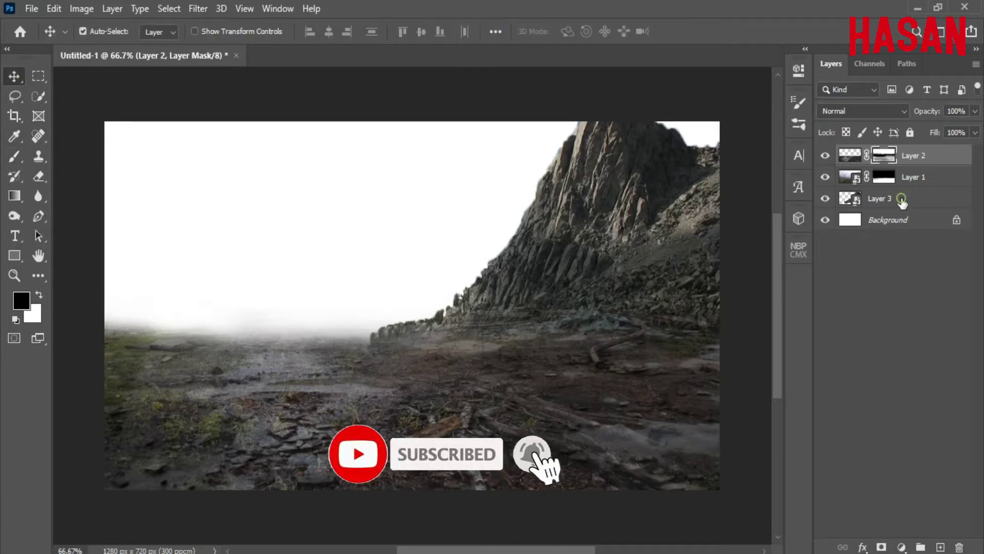
right_click(926, 199)
left_click(775, 43)
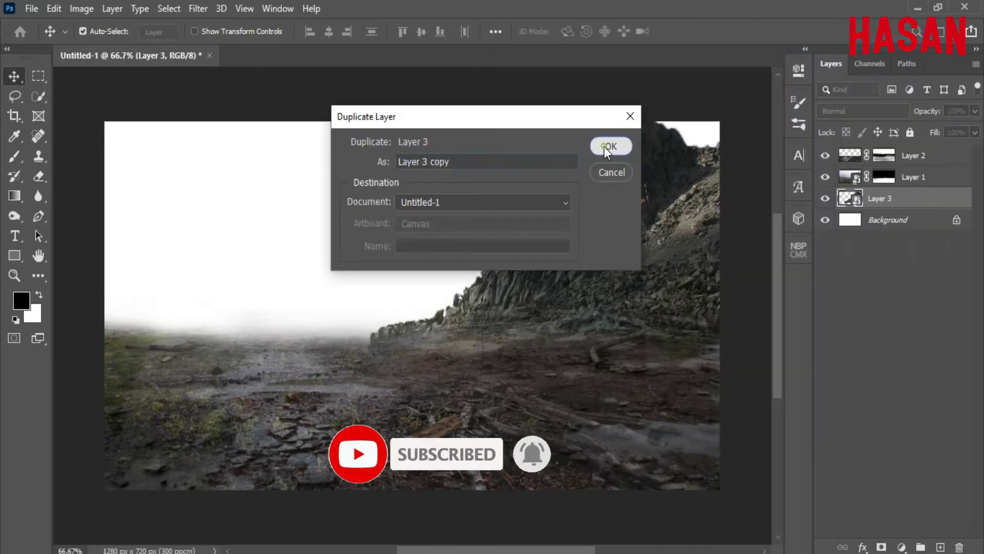
left_click(637, 150)
key("ctrl")
key("ctrl+t")
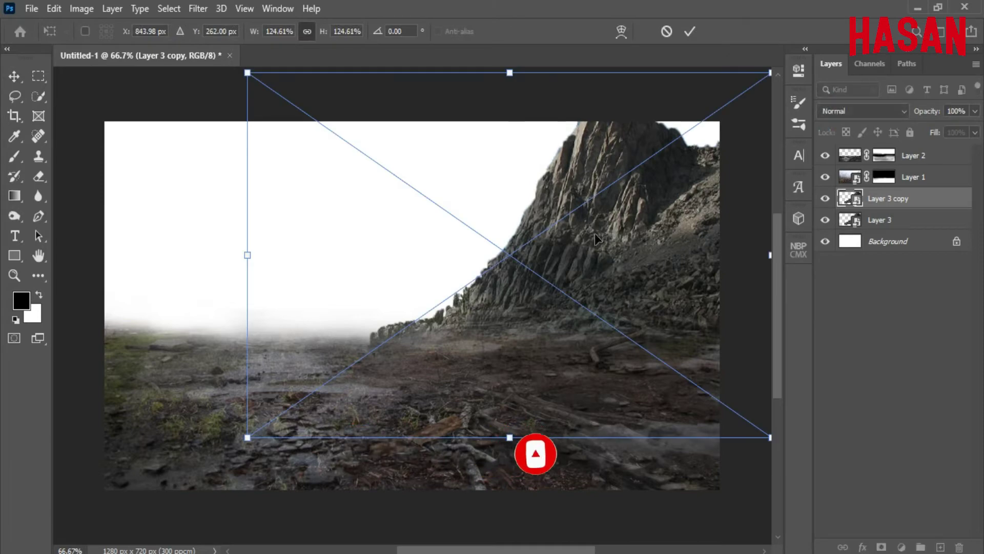
right_click(596, 233)
left_click(638, 472)
- Scale the flipped mountain copy to 90.77% and place it at the canvas's left edge behind the ground
left_click_drag(434, 246, 198, 218)
left_click_drag(518, 259, 560, 254)
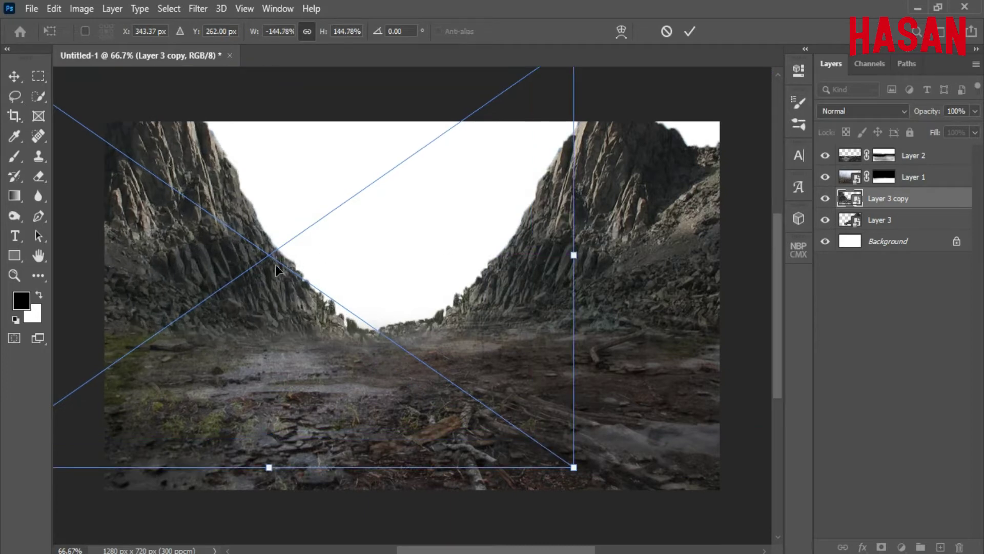
left_click_drag(275, 264, 234, 410)
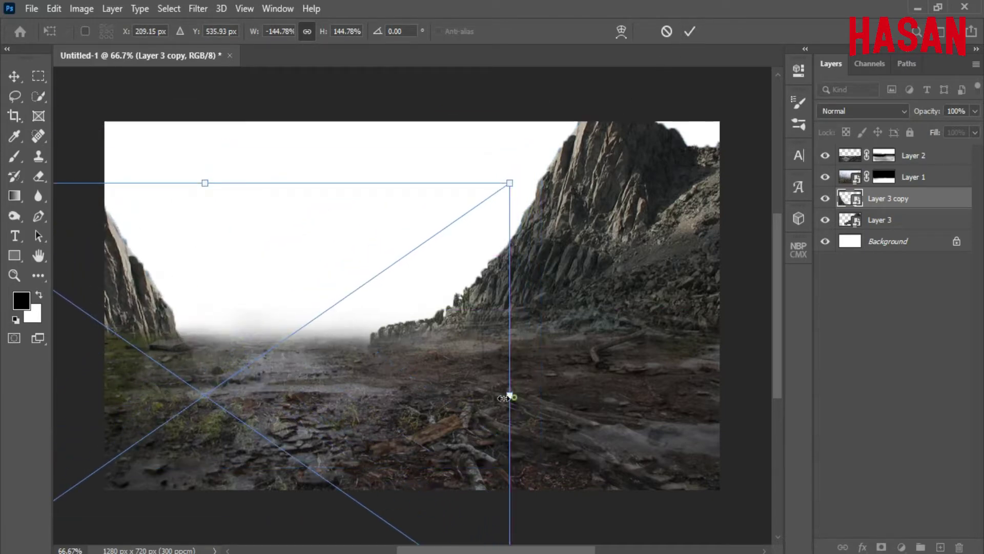
left_click_drag(506, 397, 395, 392)
left_click_drag(239, 409, 224, 356)
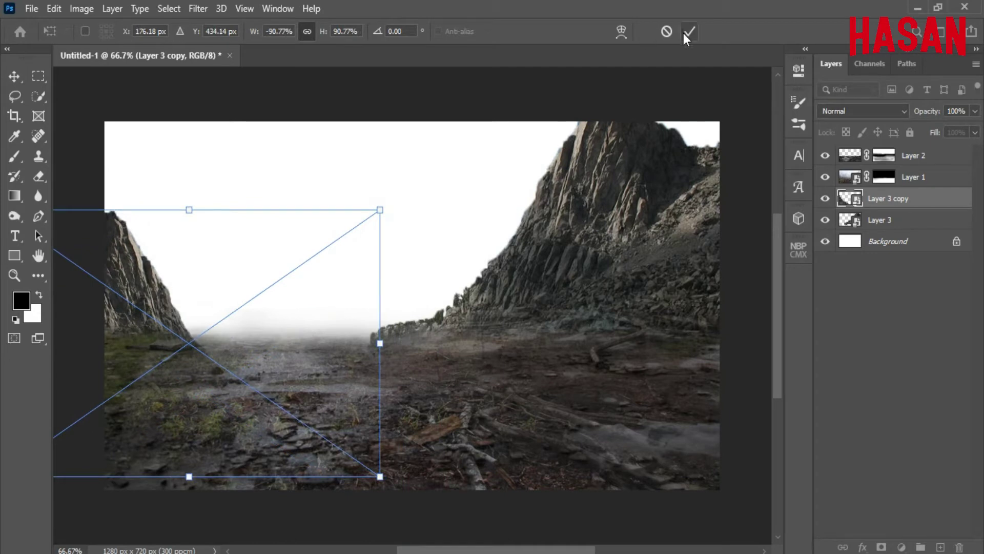
left_click(687, 32)
- Duplicate the flipped mountain layer as Layer 3 copy 2, leaving the duplicate's size and position as they are
right_click(911, 198)
left_click(763, 43)
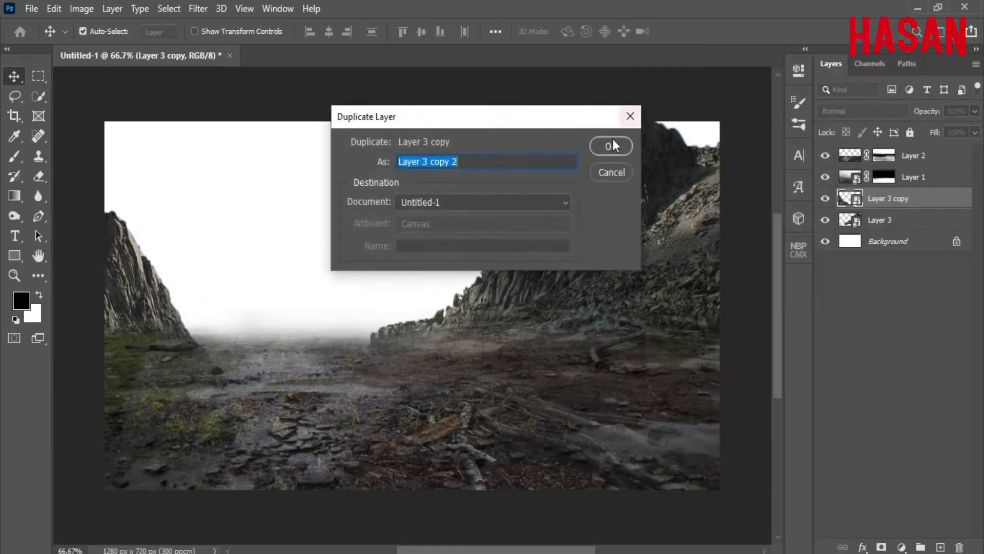
left_click(611, 146)
key("ctrl+t")
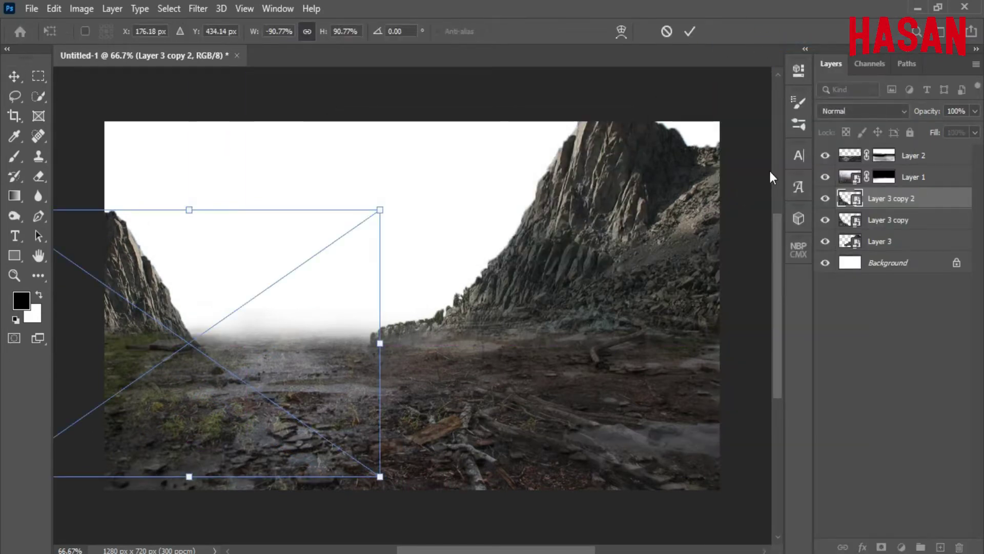
key("Return")
- Raise Layer 3 copy behind the small left rock and enlarge it slightly so it forms a valley with the right mountain
left_click(917, 221)
key("ctrl+t")
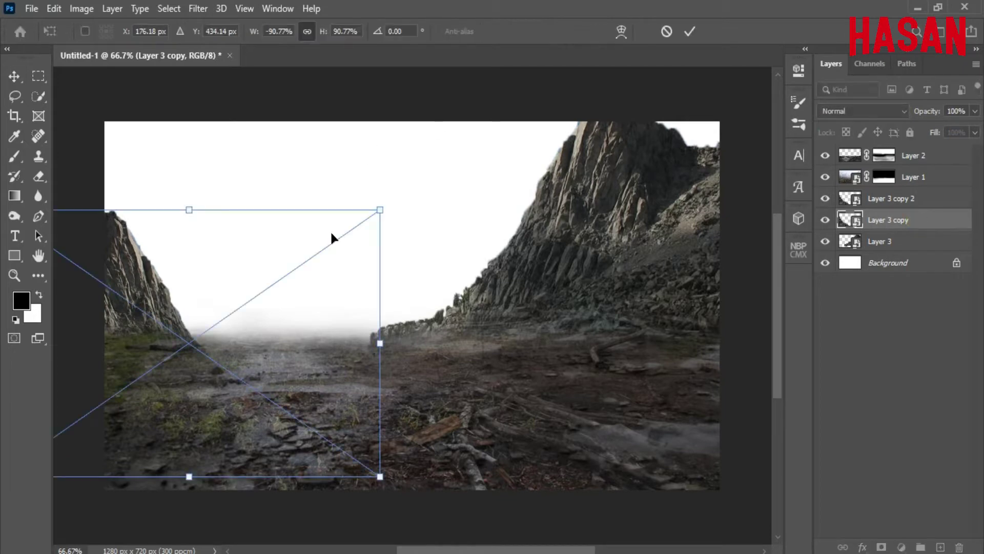
left_click_drag(332, 238, 321, 216)
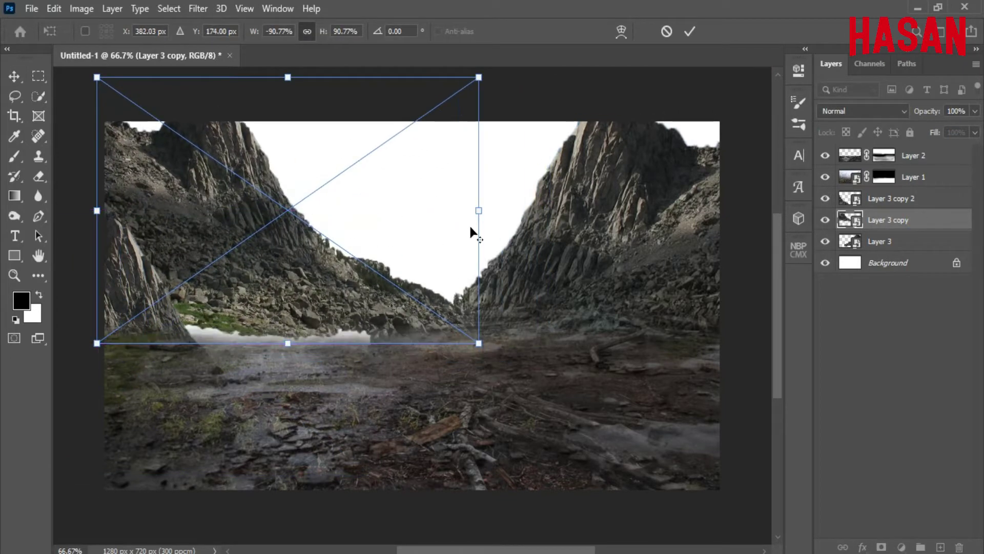
left_click_drag(474, 220, 528, 210)
mouse_move(271, 266)
left_mouse_down()
mouse_move(296, 285)
mouse_move(280, 266)
left_mouse_up()
left_click(690, 33)
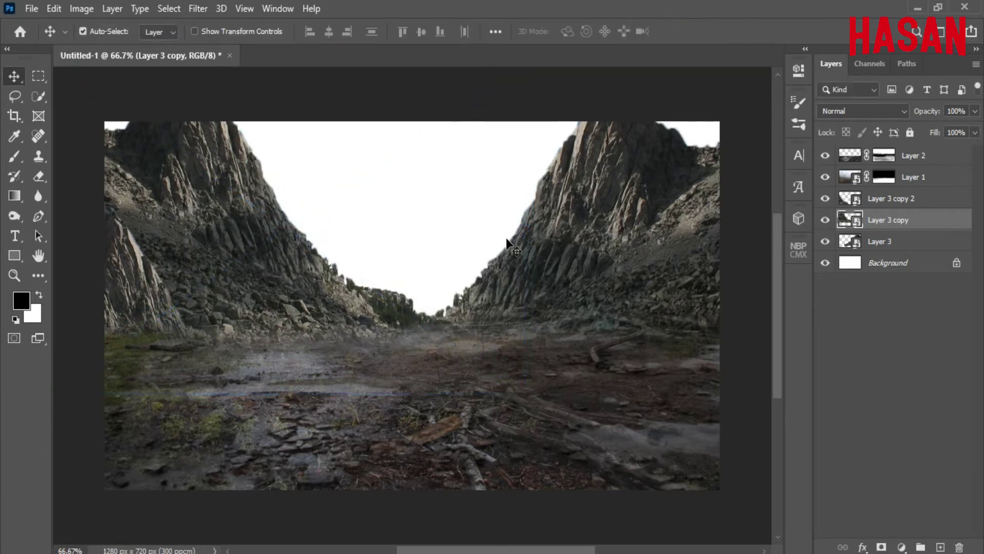
- Copy the dark clouds photo into the Untitled-1 composition and put the clouds photo's window away
scroll(509, 245, "down", 3)
scroll(509, 245, "up", 5)
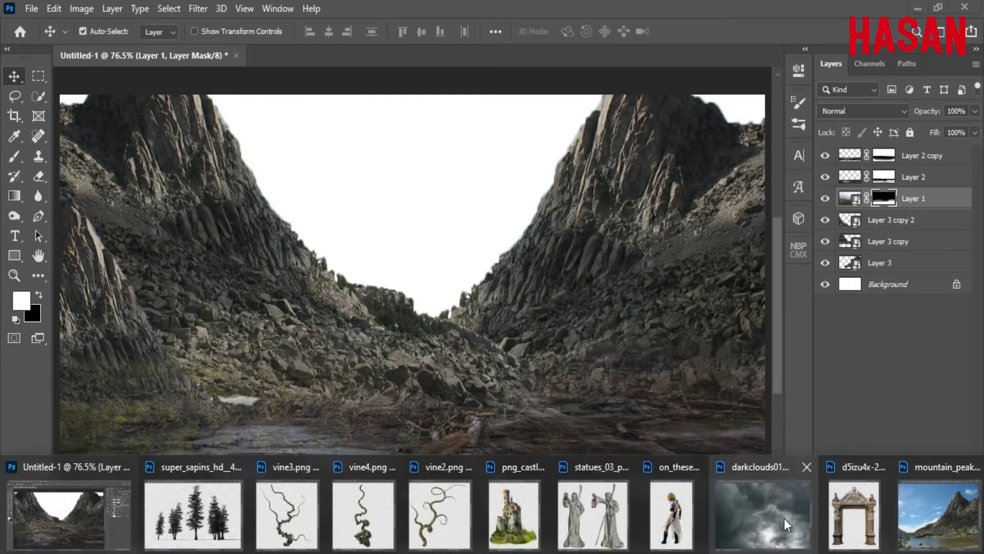
left_click(764, 513)
left_click_drag(648, 110, 697, 111)
left_click_drag(666, 293, 287, 223)
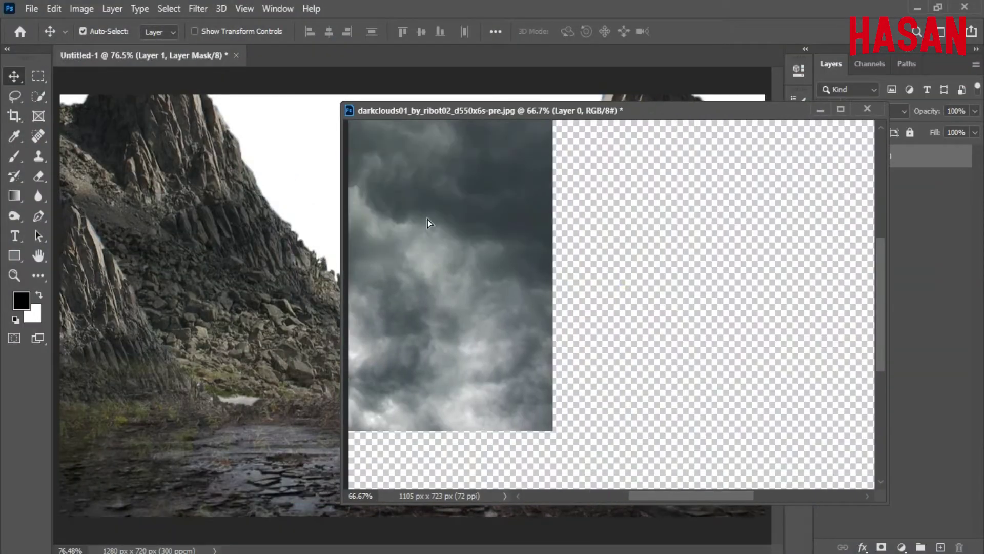
left_click(820, 109)
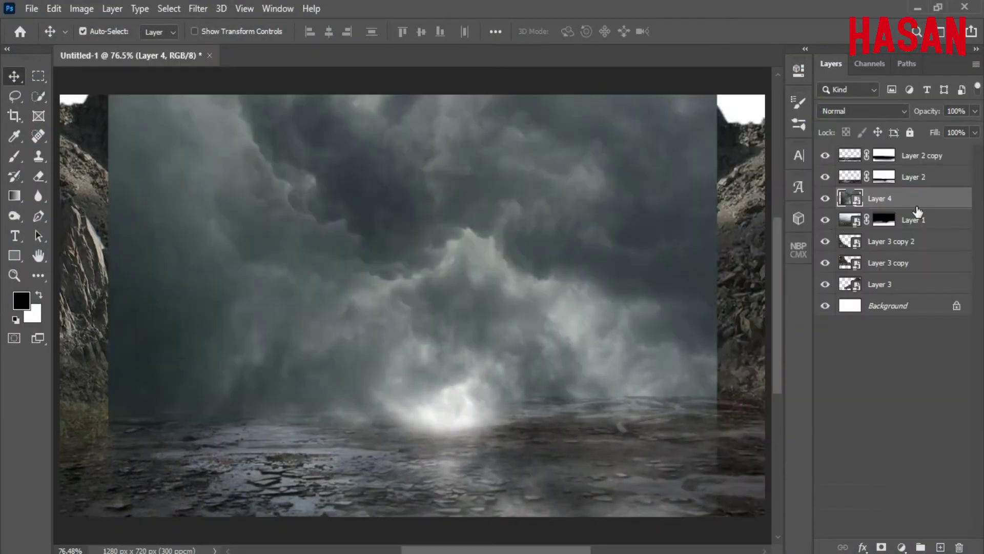
- Move the clouds layer beneath all the mountain layers, directly above the Background
left_click_drag(917, 208, 963, 258)
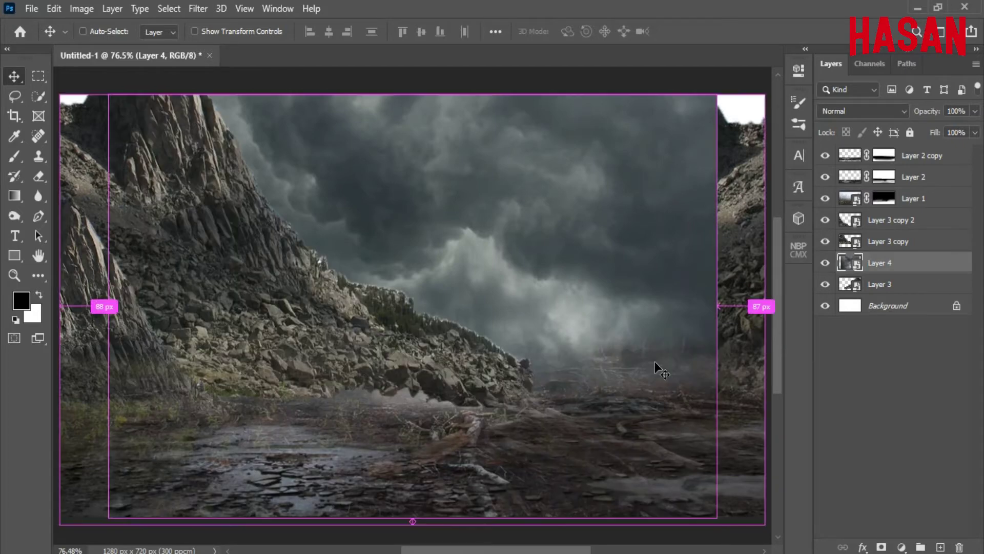
key("ctrl+t")
left_click(690, 32)
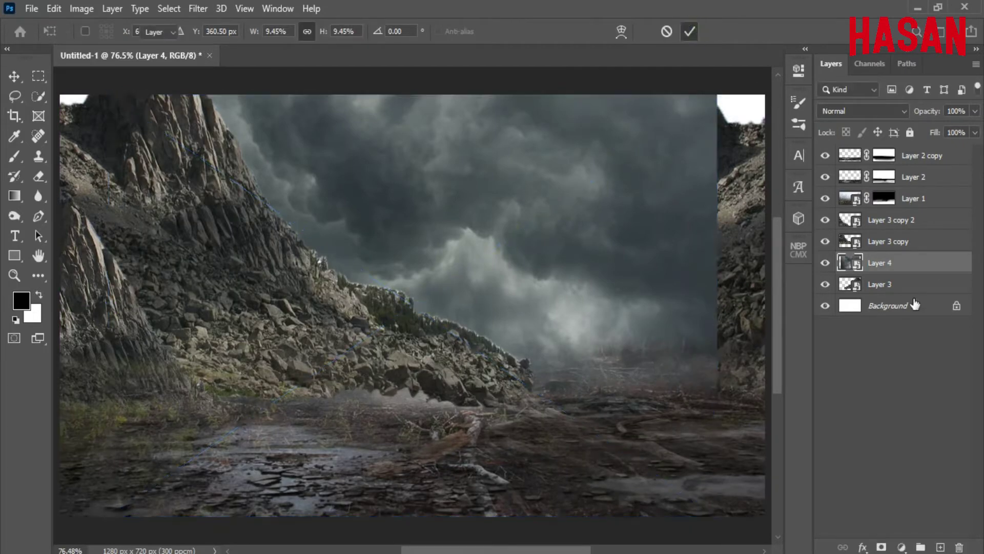
left_click_drag(912, 262, 912, 295)
- Scale the clouds layer to 16.48% and position it so the bright area sits in the gap between the mountains
key("ctrl+t")
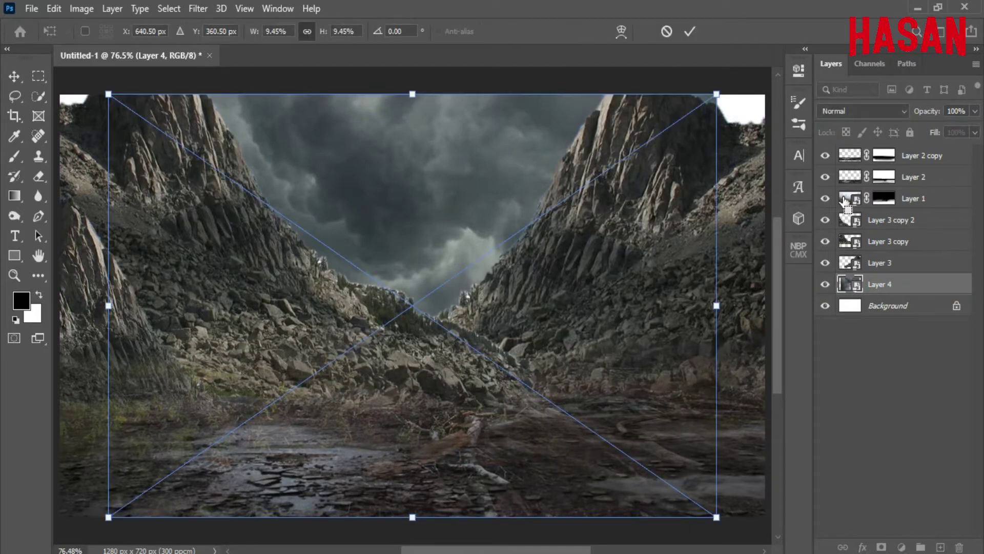
key("ctrl+minus")
key("ctrl+minus")
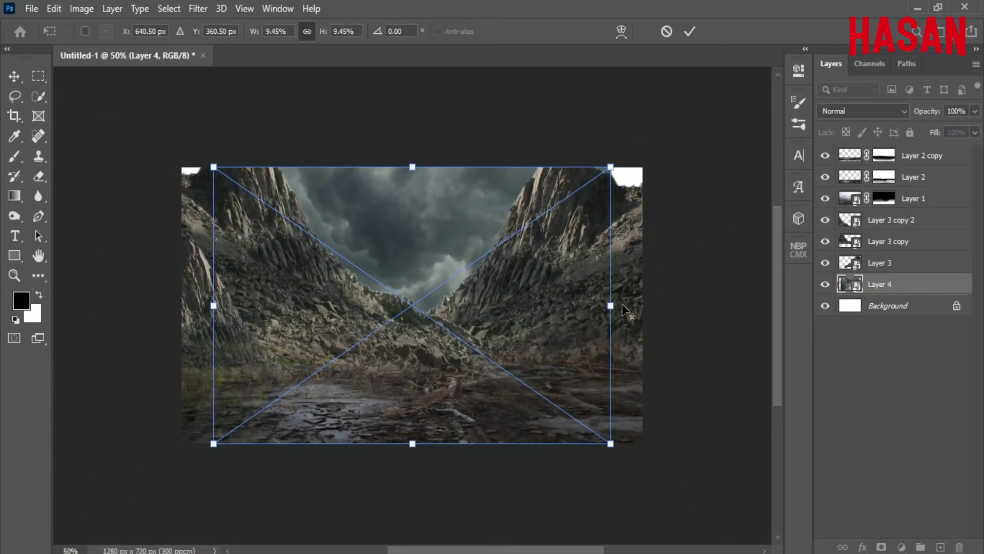
left_click(654, 287, "alt")
left_click_drag(610, 305, 590, 285)
left_click_drag(654, 296, 265, 311)
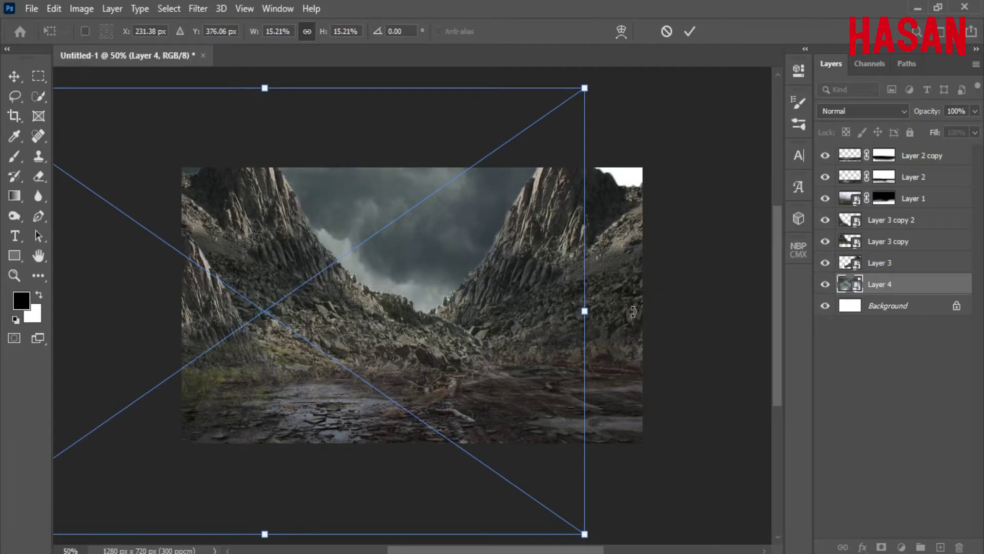
left_click_drag(585, 313, 612, 311)
left_click_drag(446, 322, 557, 196)
left_click_drag(549, 294, 598, 254)
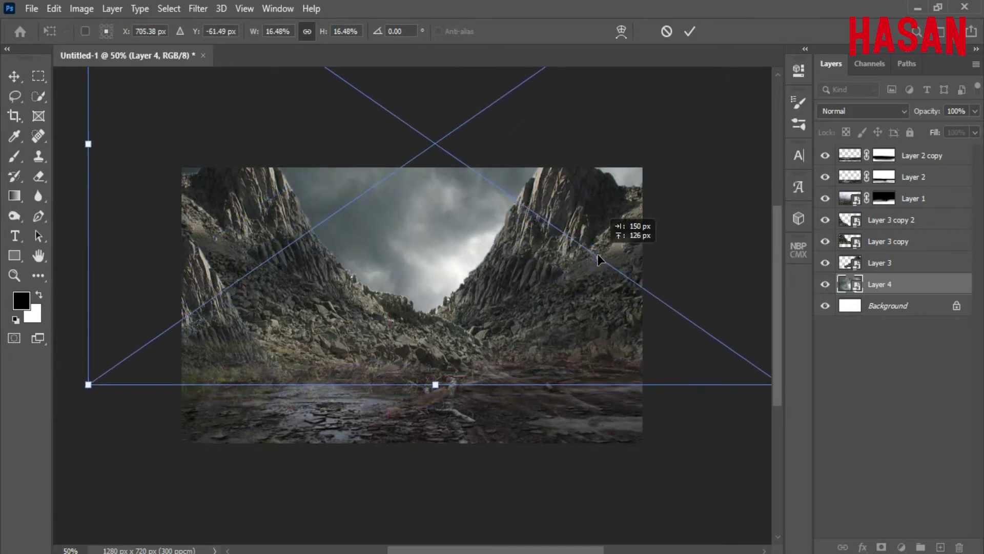
left_click(689, 31)
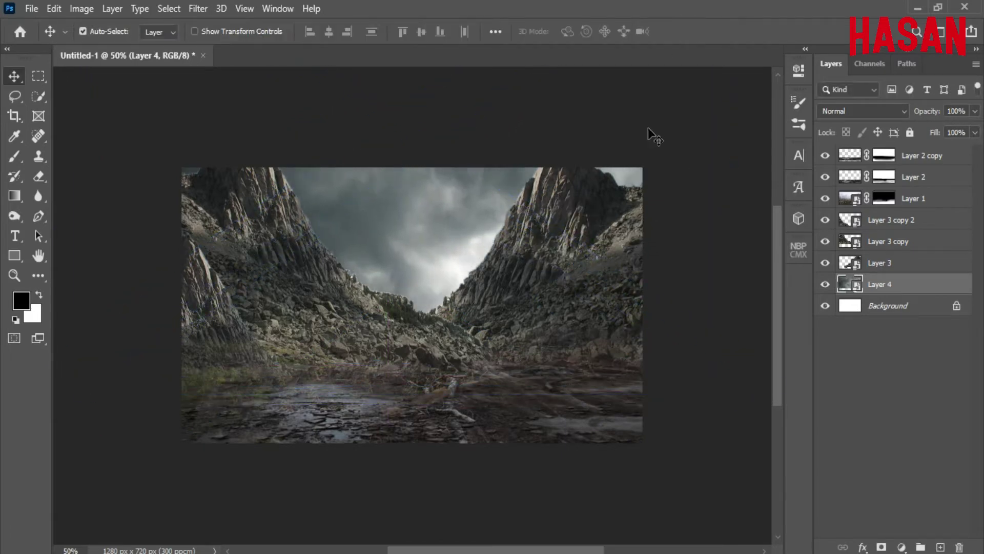
- Duplicate the clouds layer as Layer 4 copy and place the copy between Layer 3 copy 2 and Layer 3 copy
right_click(918, 288)
left_click(780, 48)
left_click(624, 144)
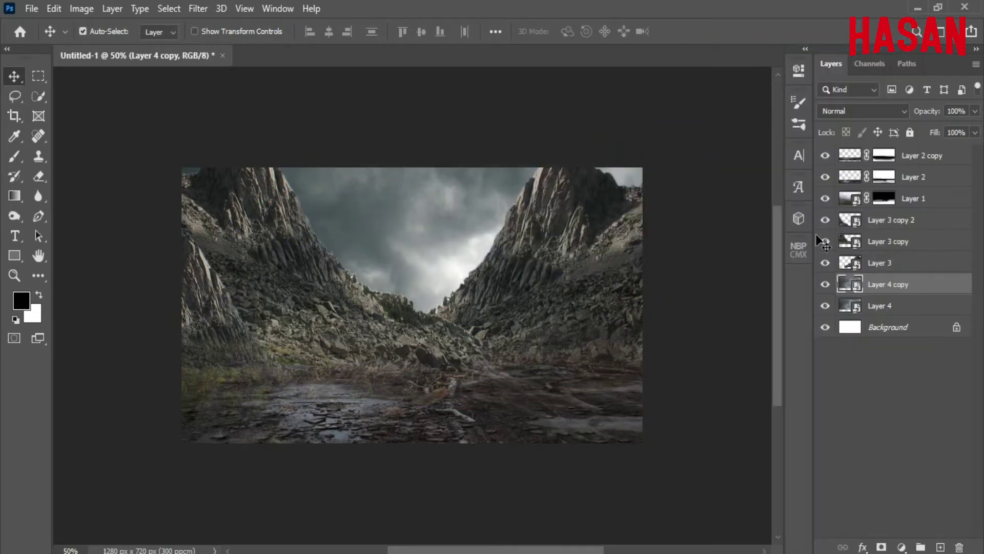
left_click_drag(910, 285, 906, 251)
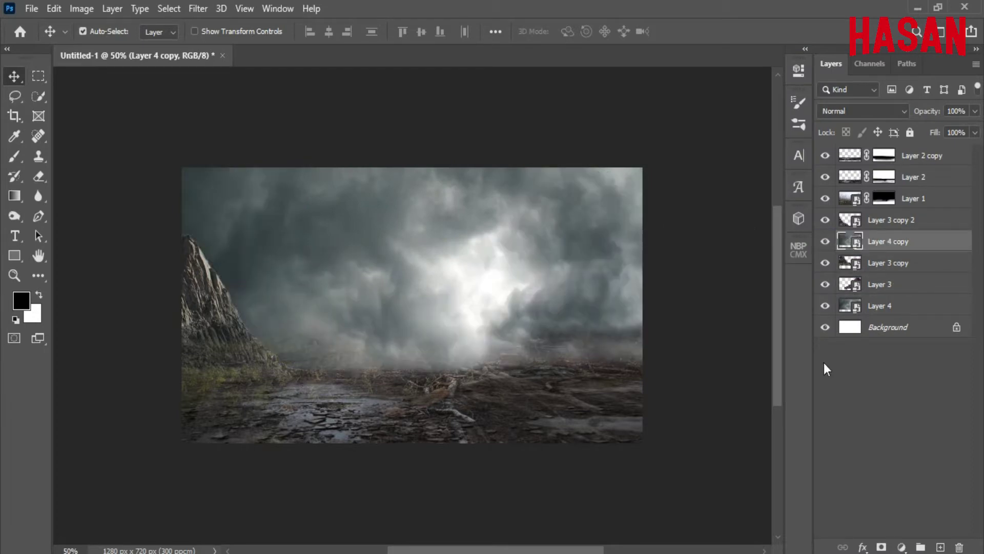
- Add a mask to Layer 4 copy and paint it black with a size 409 brush at 4% flow to reveal the mountains through mist
left_click(881, 547)
key("ctrl+plus")
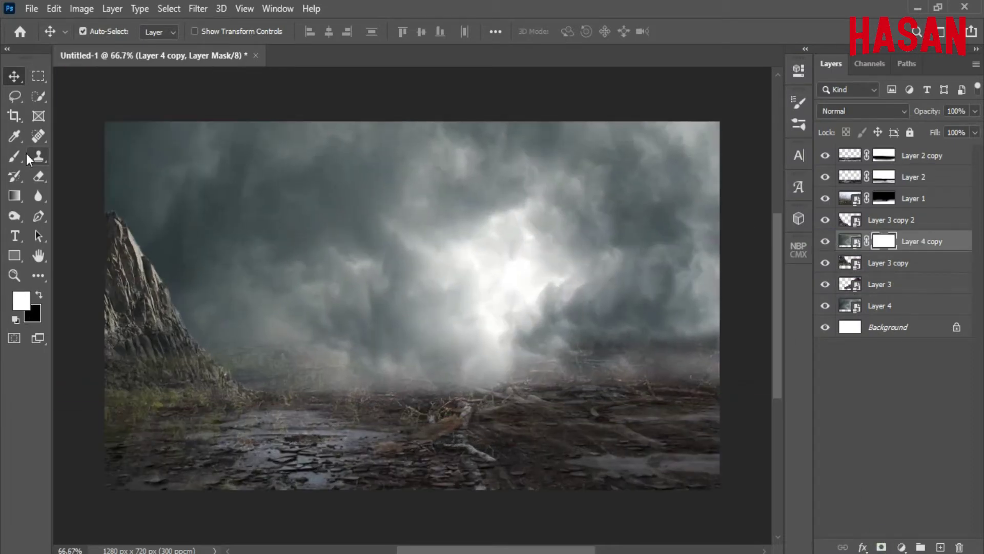
left_click_drag(15, 156, 72, 156)
key("x")
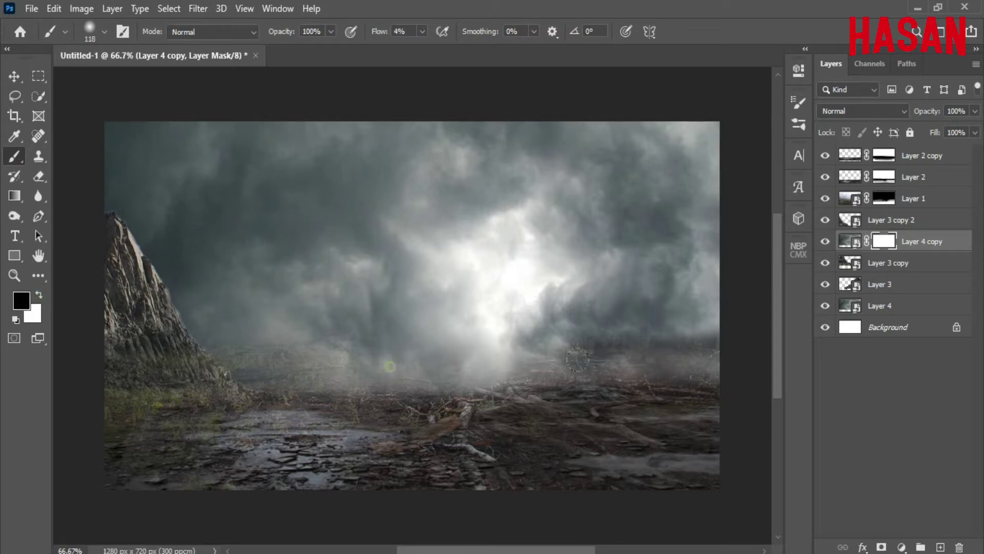
left_click_drag(389, 235, 464, 249)
mouse_move(577, 295)
left_mouse_down()
mouse_move(679, 260)
mouse_move(328, 312)
mouse_move(718, 233)
mouse_move(718, 294)
mouse_move(390, 349)
left_mouse_up()
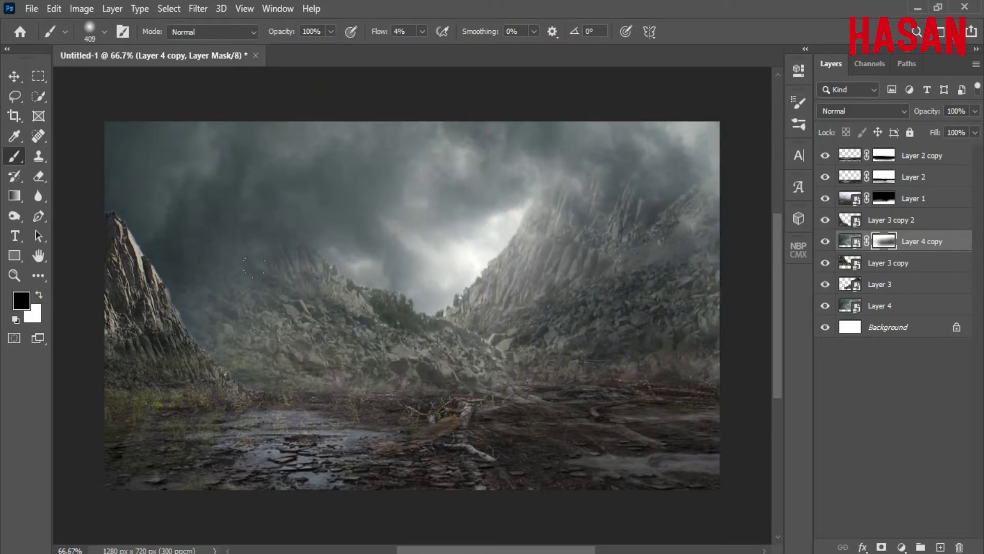
mouse_move(205, 318)
left_mouse_down()
mouse_move(487, 326)
mouse_move(675, 242)
left_mouse_up()
- Move Layer 4 copy above Layer 3 copy 2, paint its mask over the left rocks, and compare the mist on and off
left_click_drag(943, 235, 942, 215)
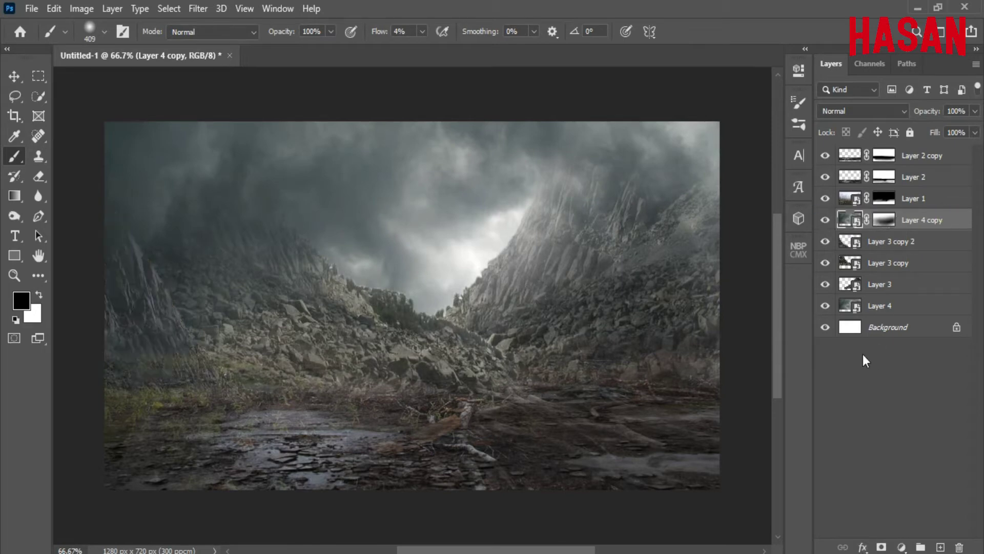
left_click(881, 221)
mouse_move(170, 302)
left_mouse_down()
mouse_move(159, 205)
mouse_move(549, 230)
mouse_move(120, 308)
left_mouse_up()
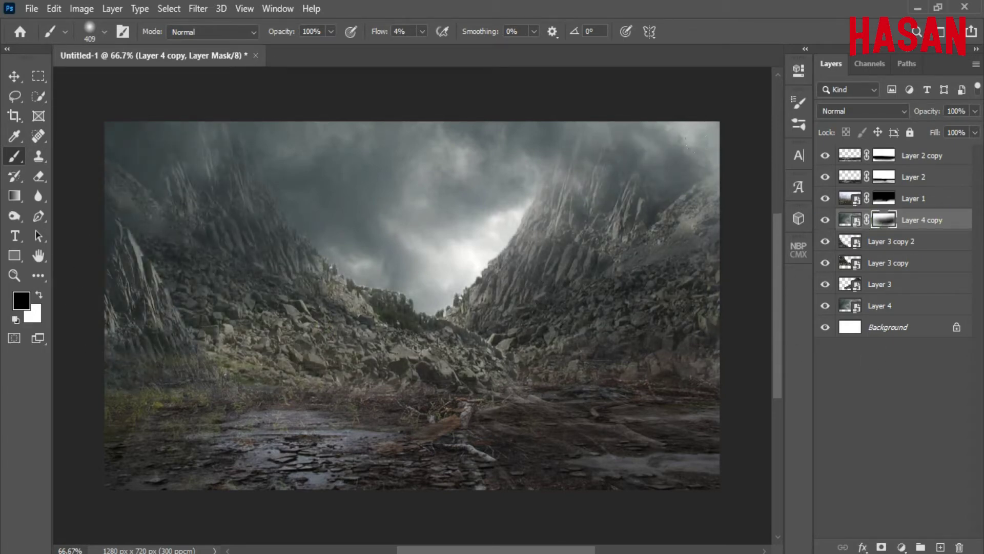
left_click(829, 221)
left_click(829, 222)
key("ctrl+minus")
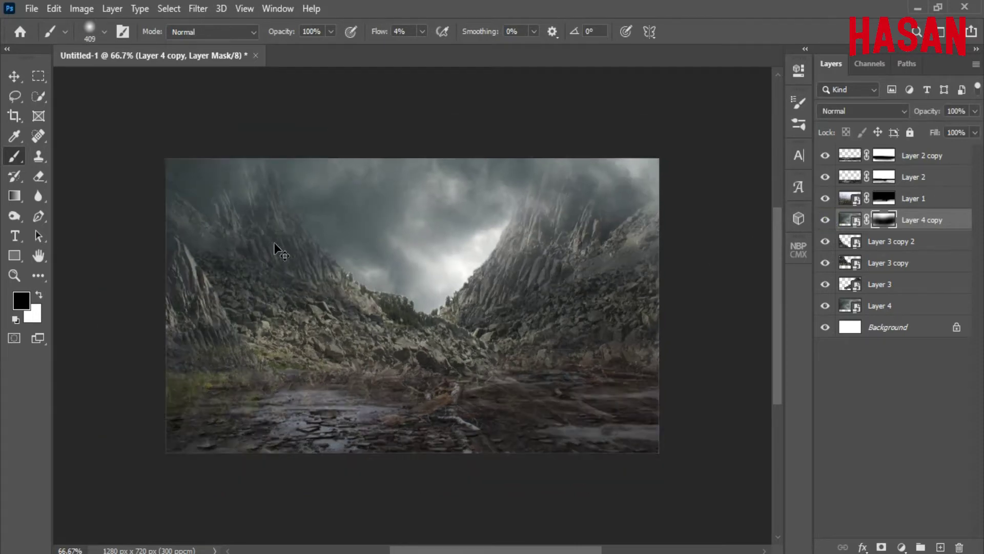
- Paint Layer 4 copy's mask black with a size 313 brush to clear the mist from the right mountain and the valley rocks
left_click_drag(366, 231, 348, 231, "alt")
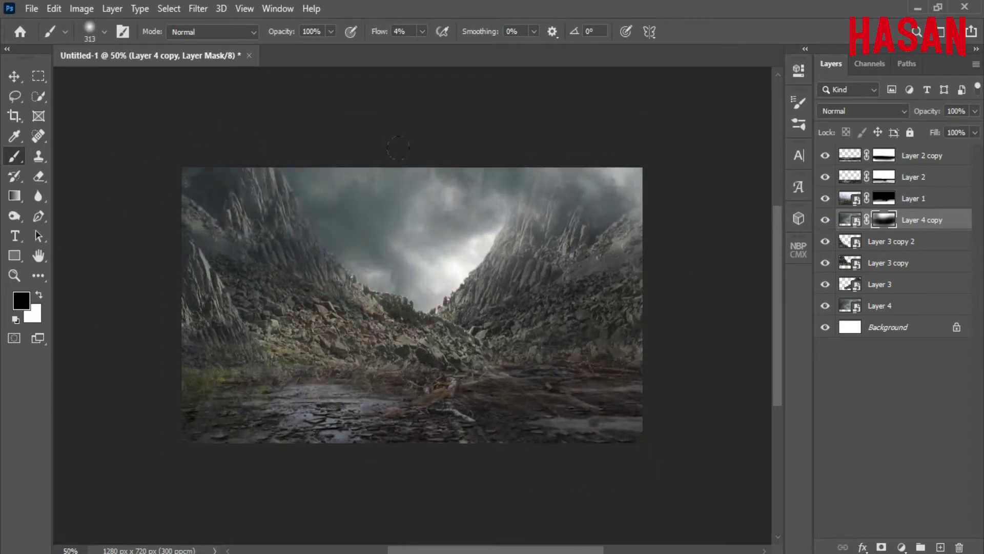
mouse_move(533, 195)
left_mouse_down()
mouse_move(608, 132)
mouse_move(596, 264)
left_mouse_up()
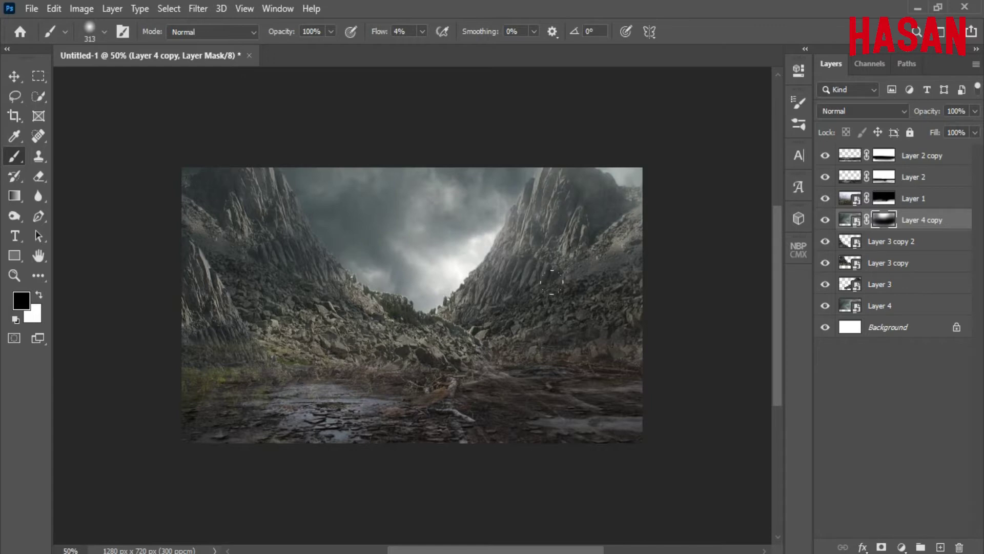
key("ctrl+0")
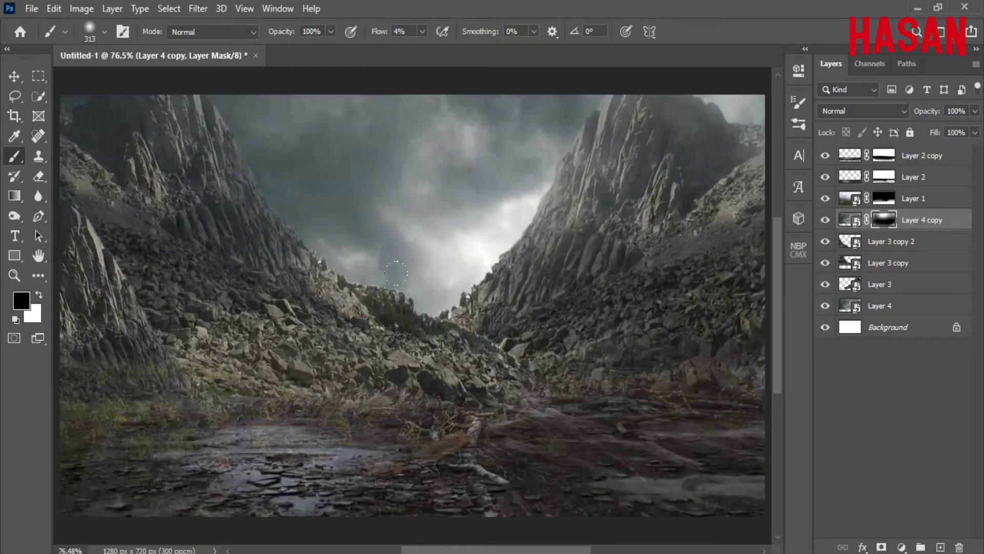
left_click_drag(476, 321, 419, 413)
left_click_drag(435, 300, 443, 309)
- Bring the ornate stone arch image into the mountain composite as the top layer and close its source file
left_click(821, 500)
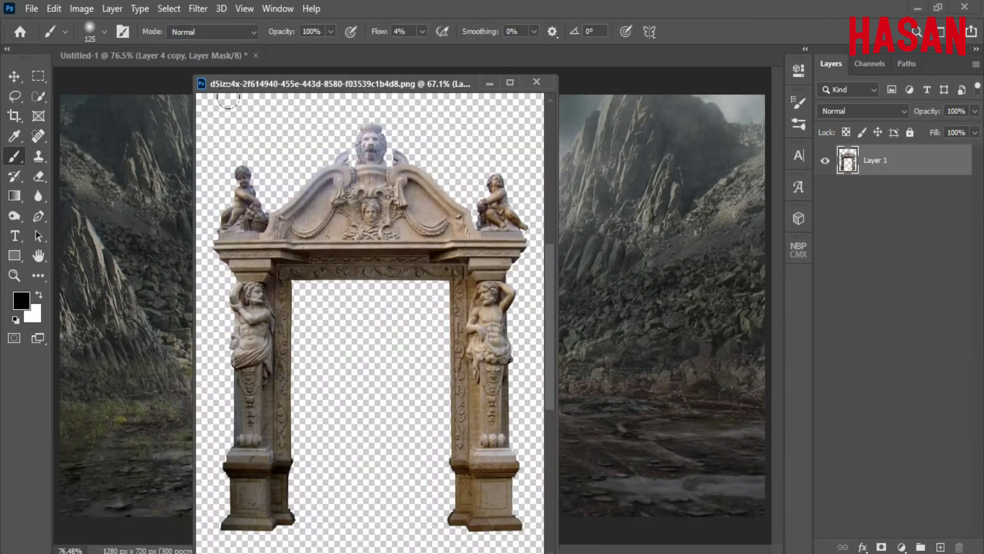
left_click(6, 78)
left_click_drag(433, 84, 892, 34)
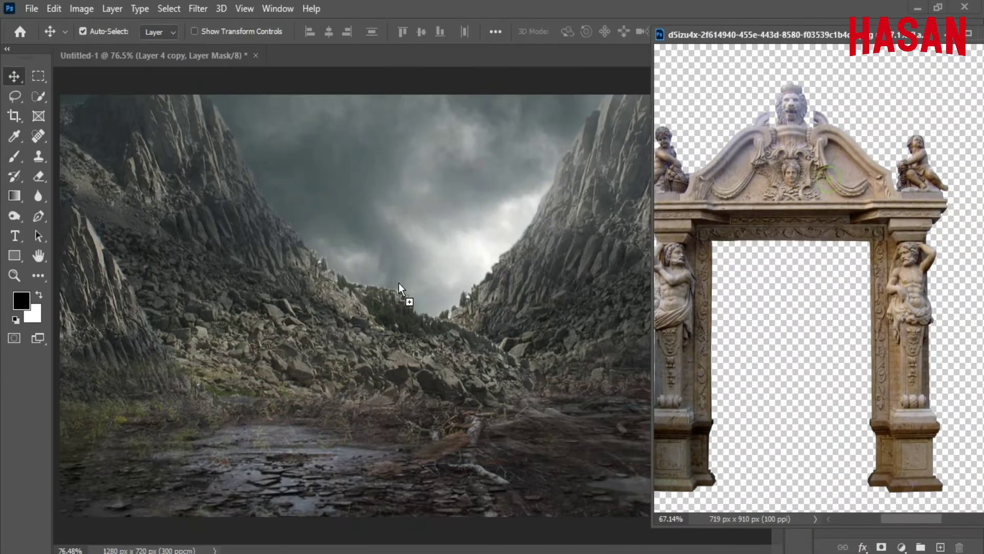
left_click(410, 300)
key("ctrl+w")
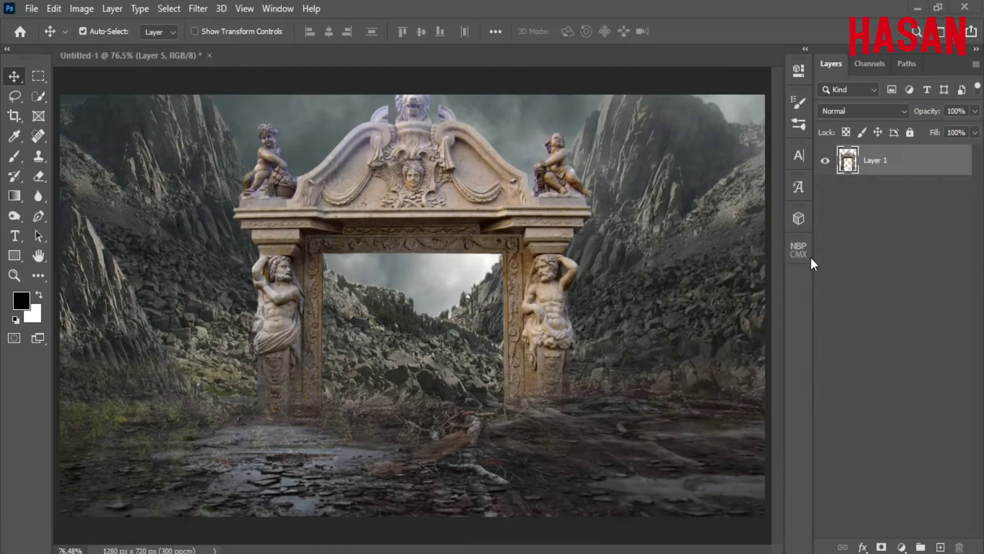
- Convert the arch layer to a smart object, scale it down and stand it on the ground in front of the mountain gap
right_click(934, 156)
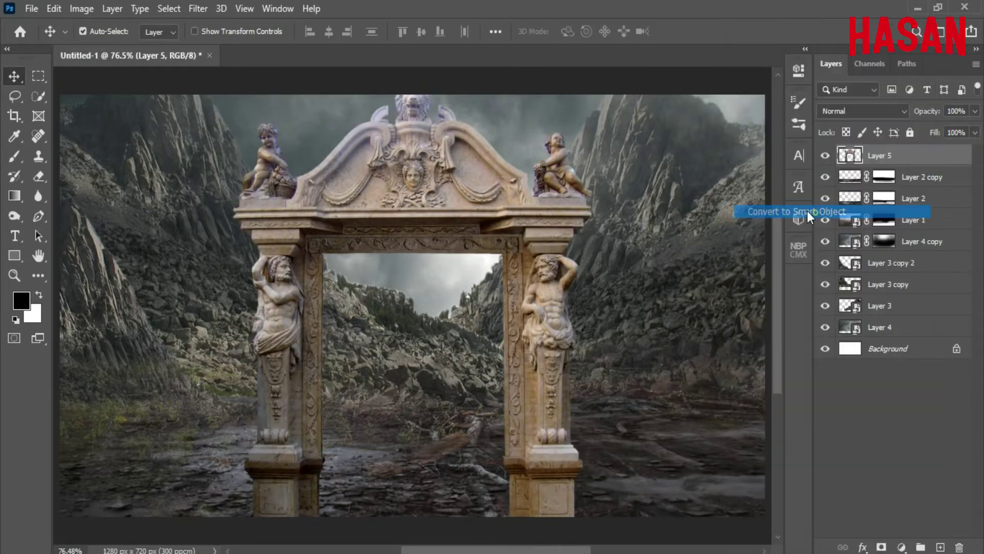
left_click(808, 210)
key("ctrl+t")
left_click_drag(593, 306, 536, 293)
left_click_drag(449, 428, 449, 448)
left_click(691, 31)
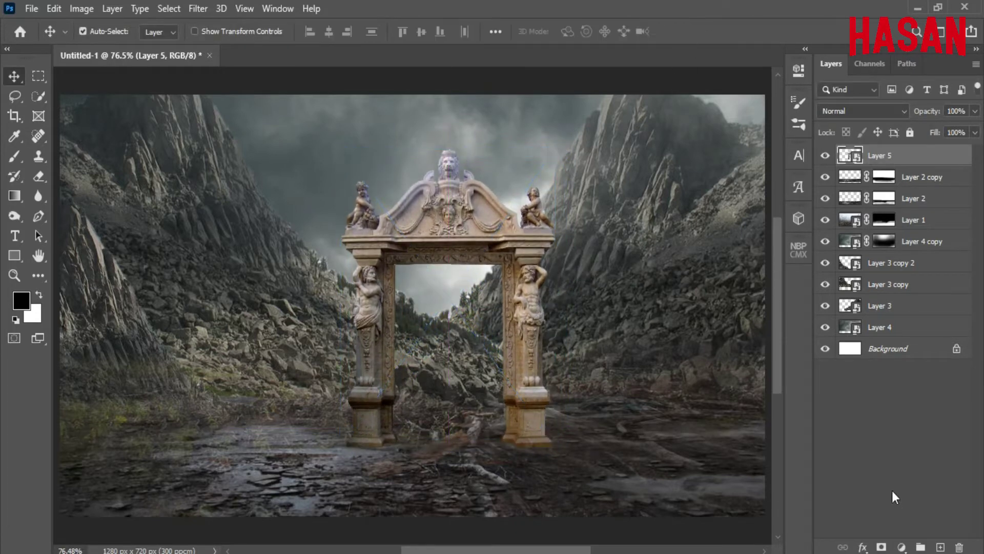
- Add a mask to Layer 5 and paint the pillar bases black with a size 125 brush at 4% flow to blend them into the ground
left_click(881, 548)
left_click(16, 156)
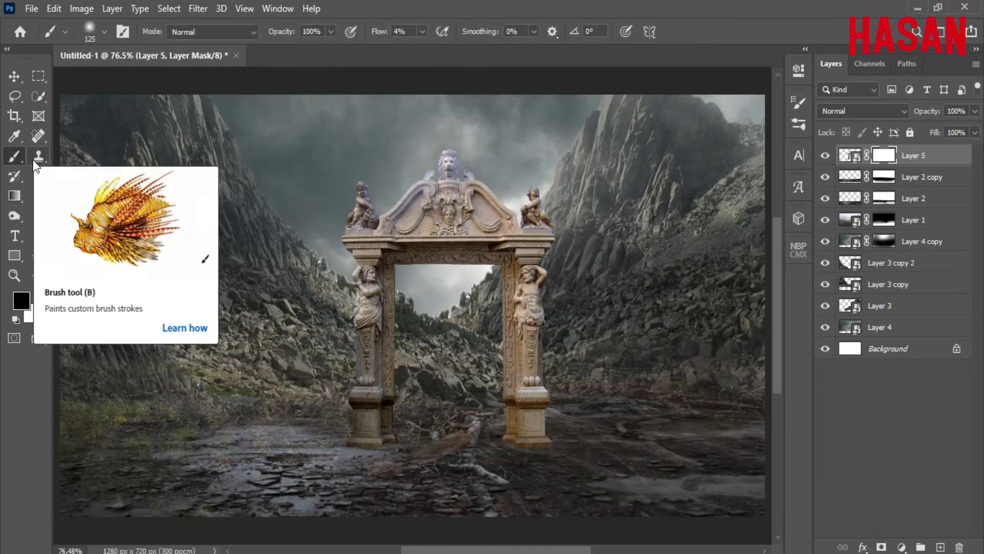
scroll(571, 451, "up", 5)
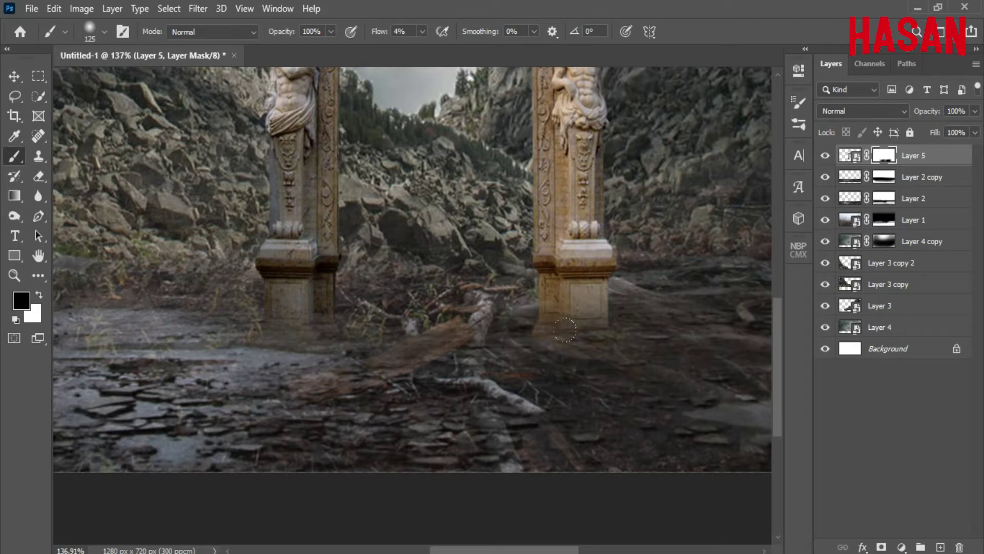
key("ctrl+0")
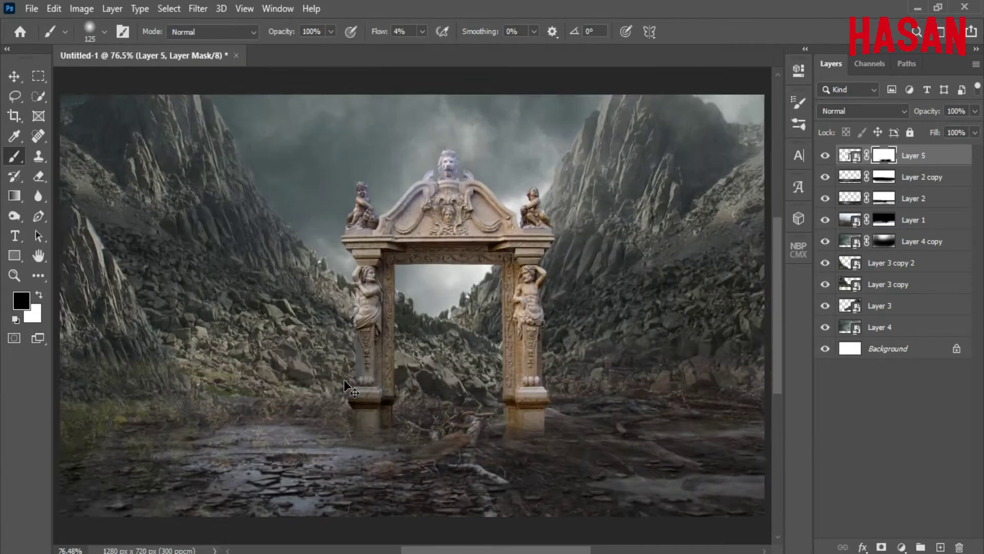
left_click_drag(475, 329, 462, 326)
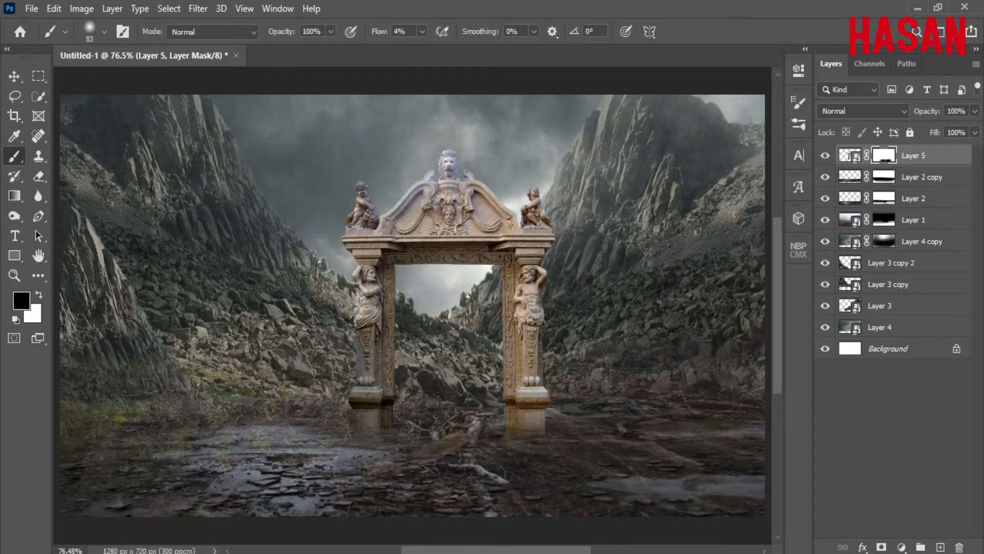
- Switch to the statues_03 stock image and lasso the front-facing hooded statue with the lantern
mouse_move(492, 553)
left_click(589, 509)
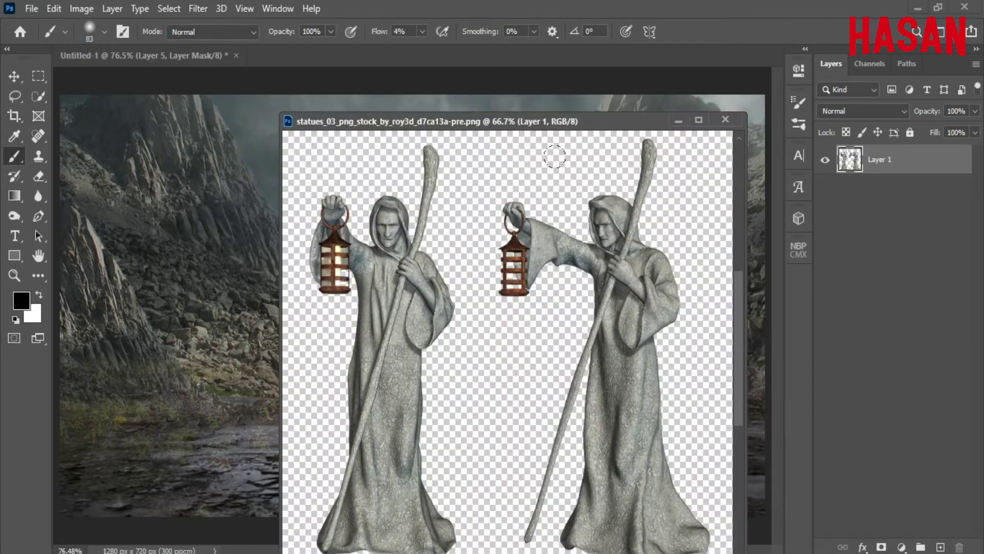
left_click_drag(558, 119, 581, 61)
key("l")
mouse_move(368, 187)
left_mouse_down()
mouse_move(316, 82)
mouse_move(191, 503)
left_mouse_up()
left_click_drag(376, 534, 371, 191)
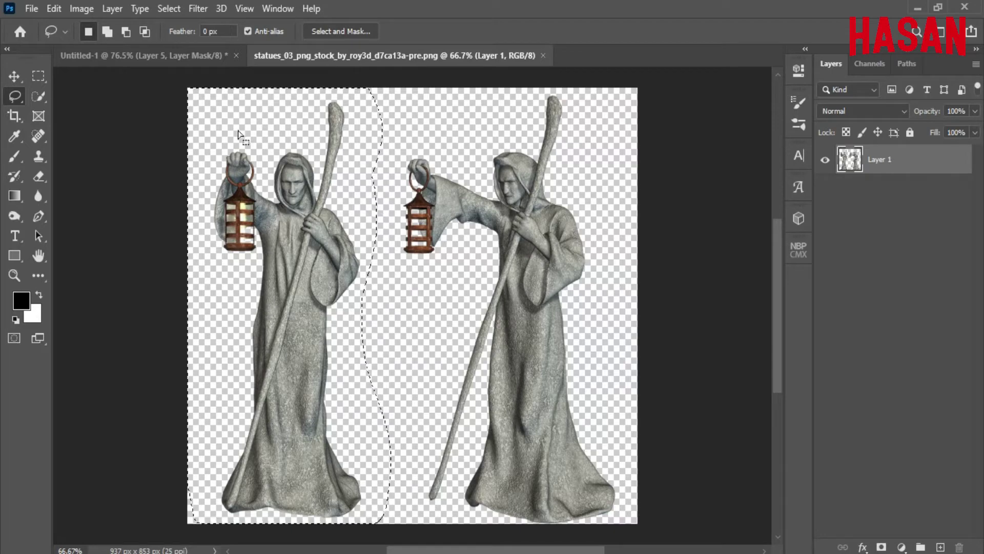
- Move the selected hooded statue into the composite as a new top layer and close the statues file
key("v")
left_click_drag(444, 56, 604, 76)
left_click_drag(543, 253, 257, 285)
left_click(803, 81)
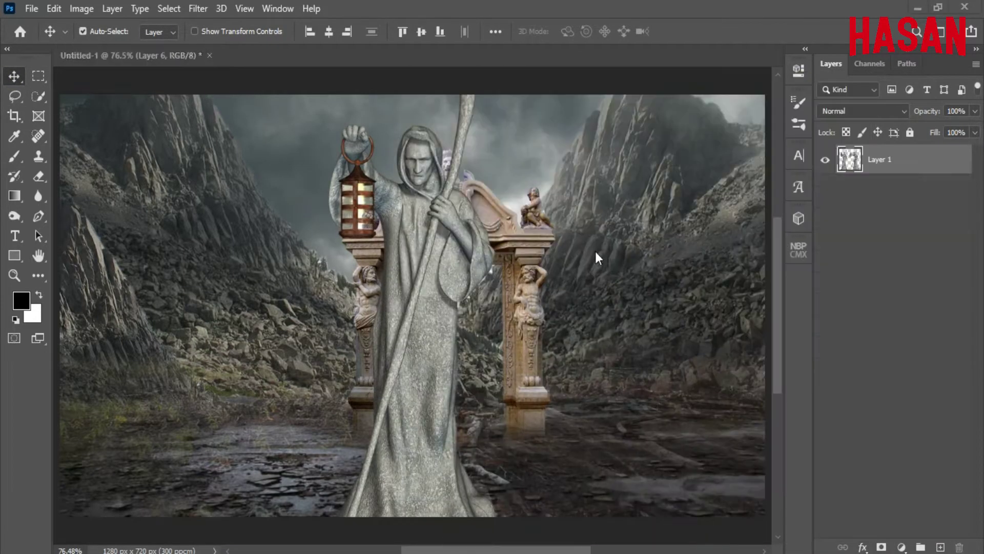
- Convert the statue layer to a smart object, scale it to 42.44% and stand it in front of the arch's right pillar
right_click(921, 155)
left_click(840, 212)
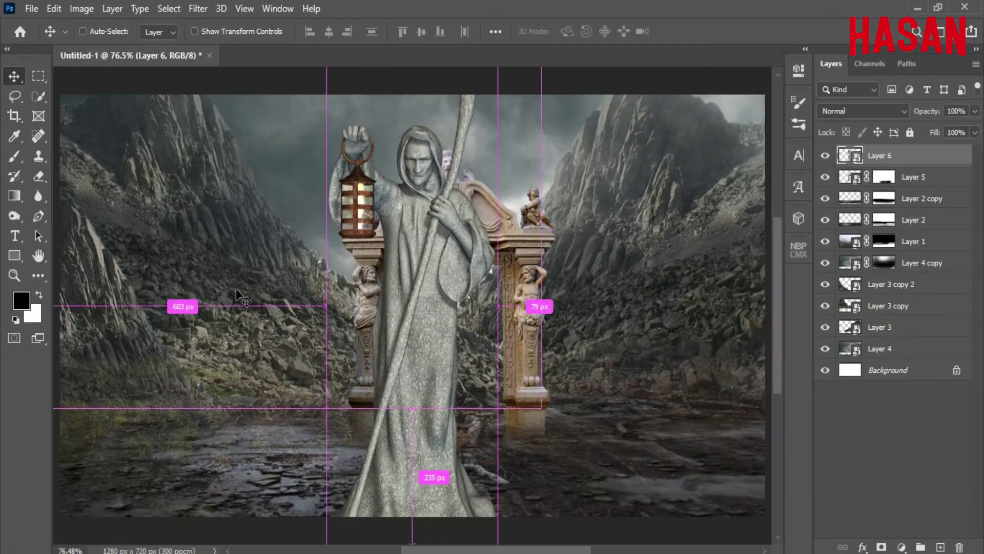
key("ctrl+t")
left_click_drag(499, 303, 568, 341)
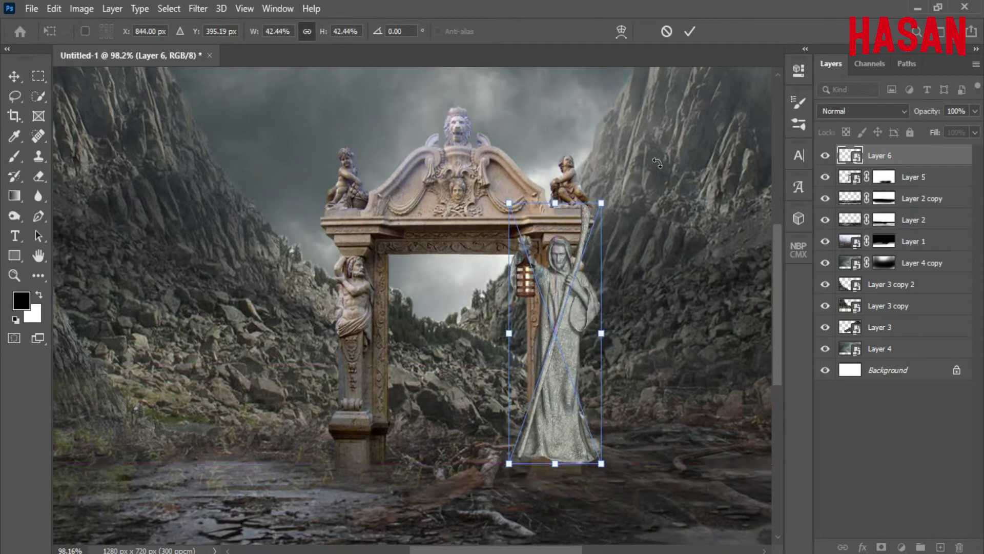
left_click(690, 31)
mouse_move(577, 294)
left_mouse_down()
mouse_move(575, 316)
mouse_move(574, 302)
left_mouse_up()
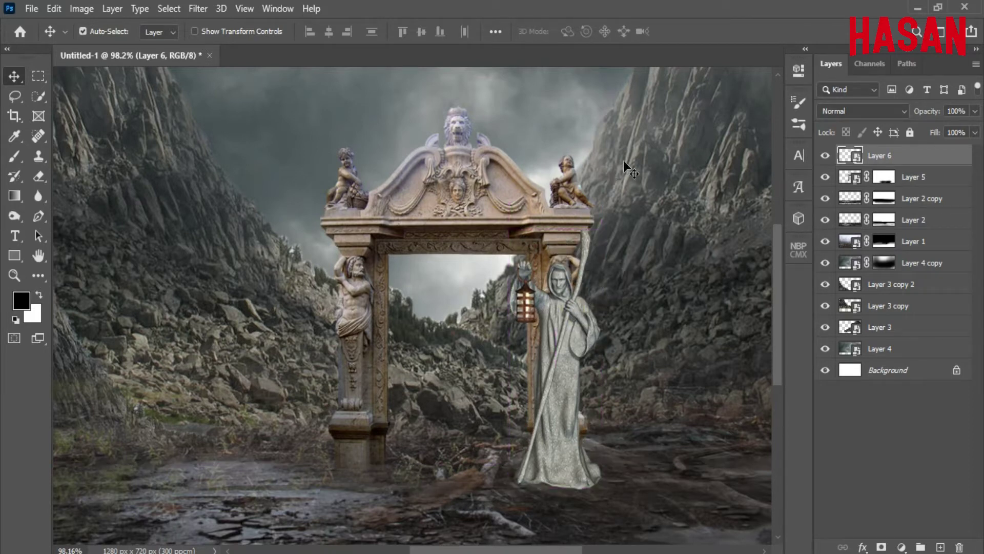
- Add a mask to Layer 6 and paint it black along the statue's base with a size 83 brush to blend it into the ground
left_click(881, 547)
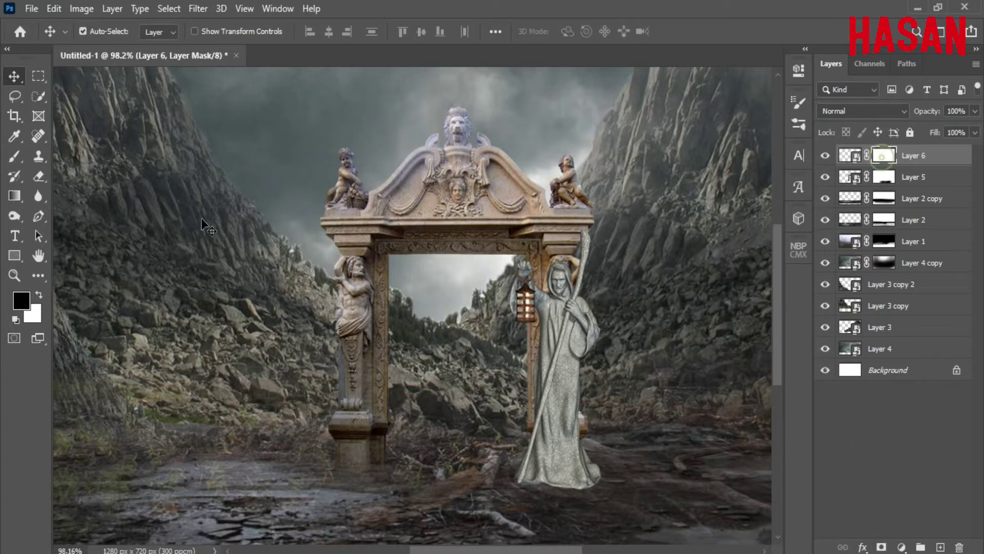
key("b")
scroll(591, 451, "down", 2)
mouse_move(592, 451)
left_mouse_down()
mouse_move(622, 441)
mouse_move(628, 454)
mouse_move(703, 435)
mouse_move(557, 472)
mouse_move(613, 451)
left_mouse_up()
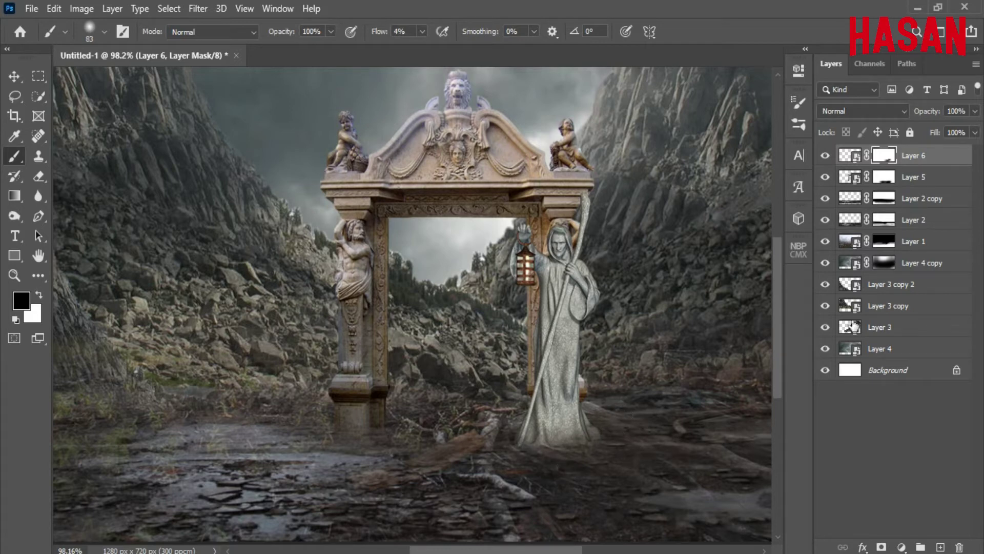
- Duplicate the statue as Layer 6 copy, flip it horizontally and place it in front of the arch's left pillar
right_click(939, 154)
left_click(758, 44)
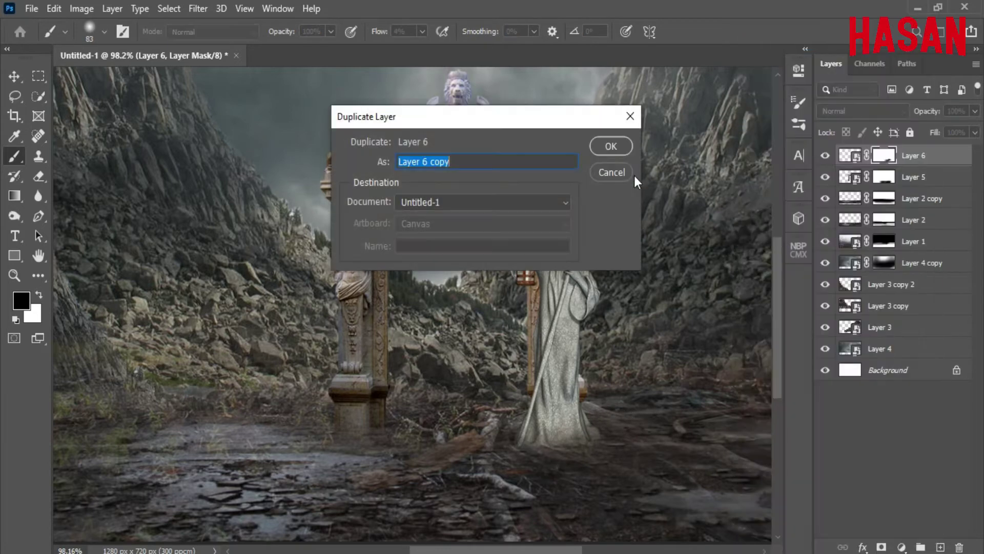
key("Return")
key("ctrl+t")
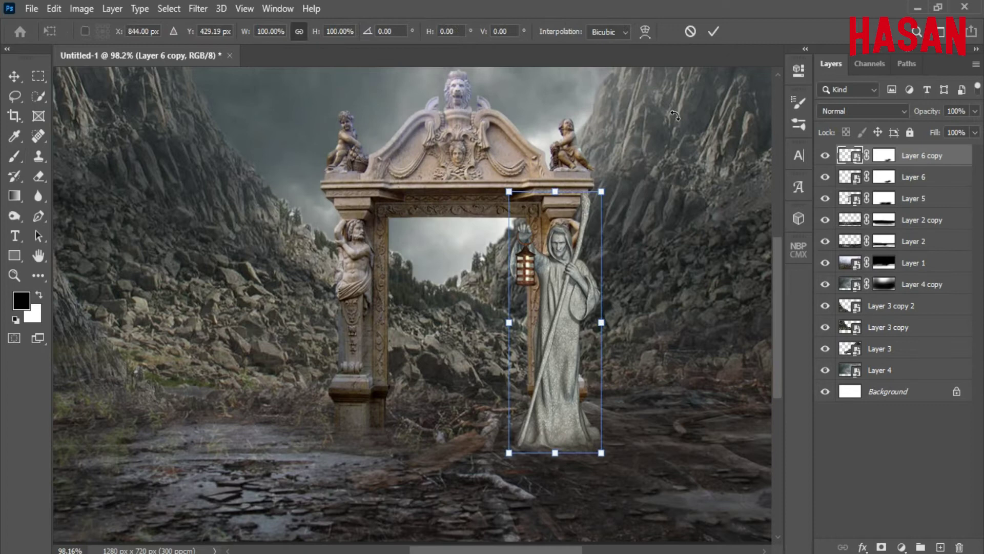
right_click(545, 288)
left_click(563, 267)
left_click_drag(550, 292, 351, 292)
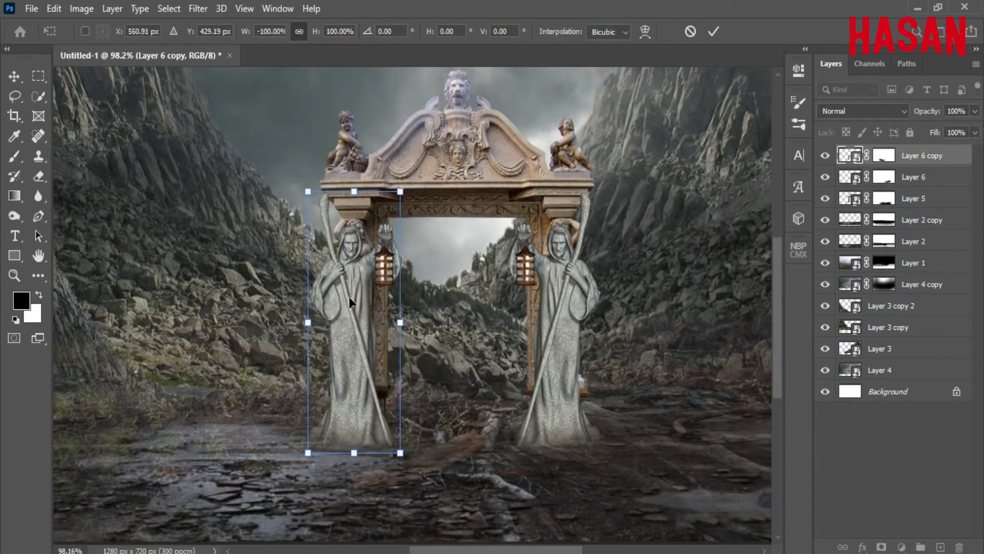
left_click(712, 32)
key("b")
scroll(510, 383, "down", 3)
scroll(511, 384, "up", 1)
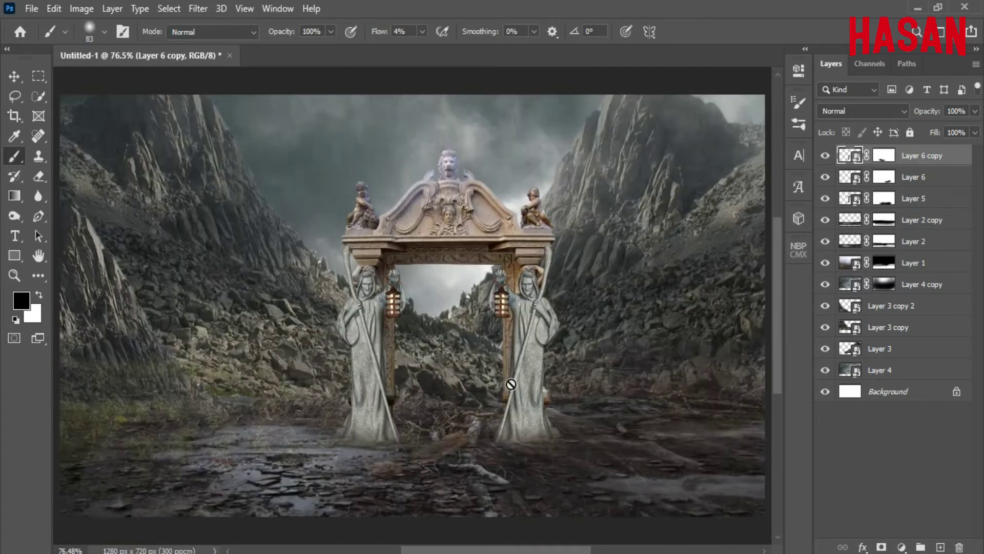
- Bring the orange light flare image into the composite as the top layer, close its source file and set the blend mode to Screen
key("v")
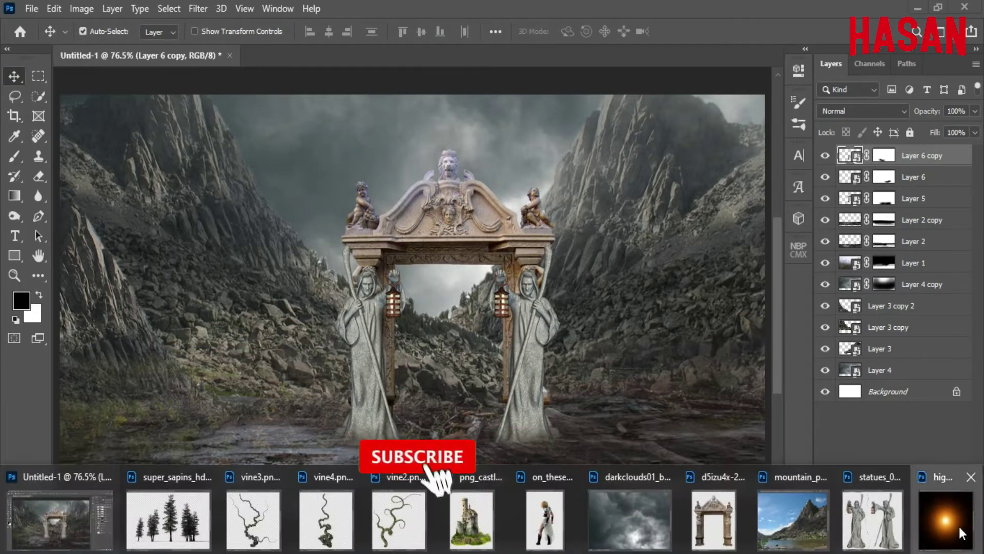
left_click(962, 533)
left_click_drag(420, 99, 851, 73)
left_click_drag(774, 285, 367, 311)
left_click(944, 71)
left_click(893, 110)
left_click(856, 240)
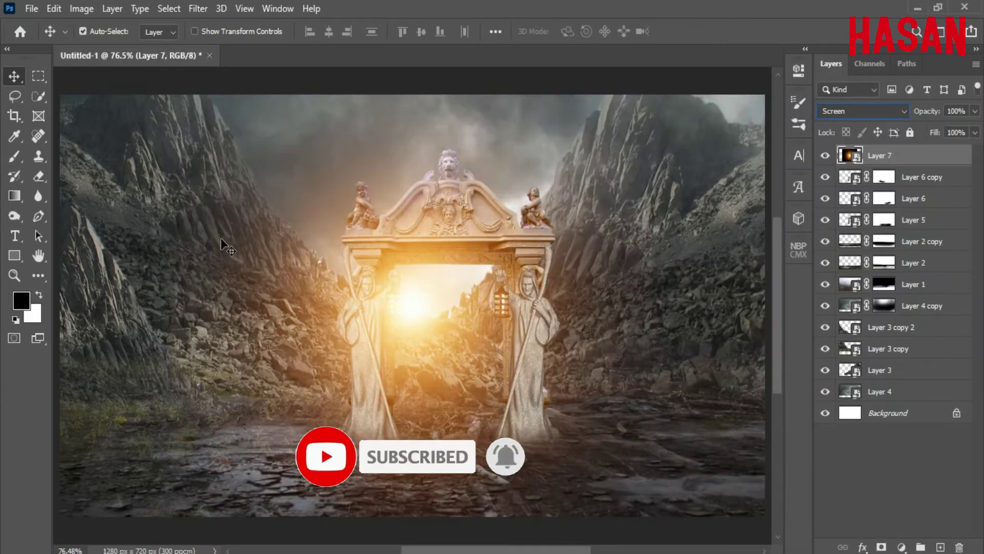
- Scale the flare layer to 9.54% and centre it on the right statue's lantern
key("ctrl+t")
left_click_drag(661, 306, 475, 306)
left_click_drag(440, 301, 559, 304)
scroll(512, 310, "up", 8)
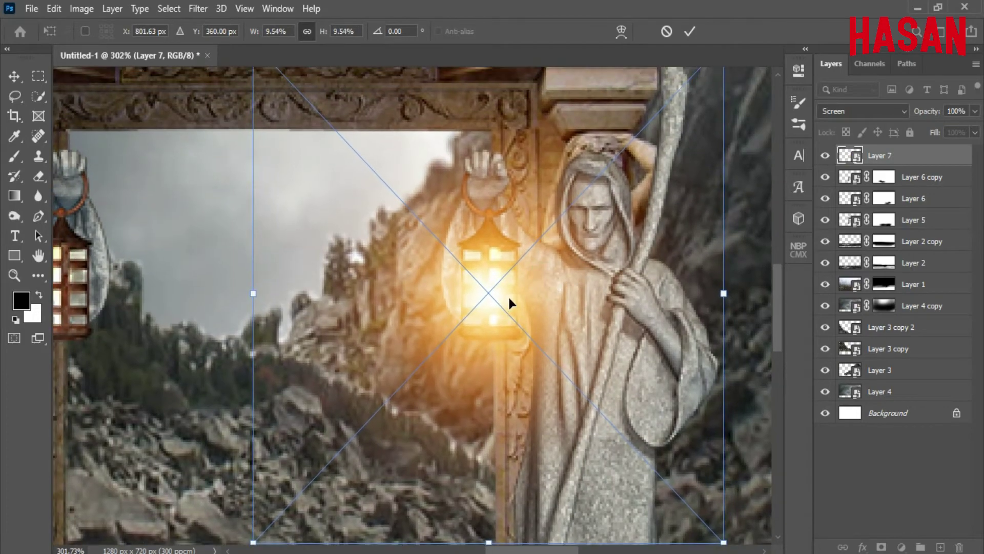
left_click(690, 32)
key("ctrl+0")
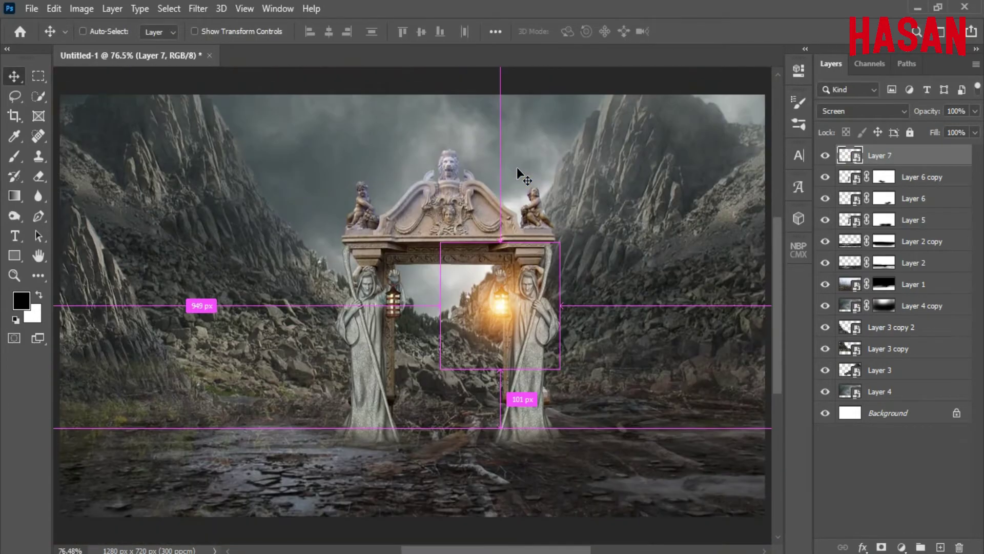
- Duplicate the flare as Layer 7 copy and centre the copy on the left statue's lantern
right_click(911, 156)
left_click(744, 41)
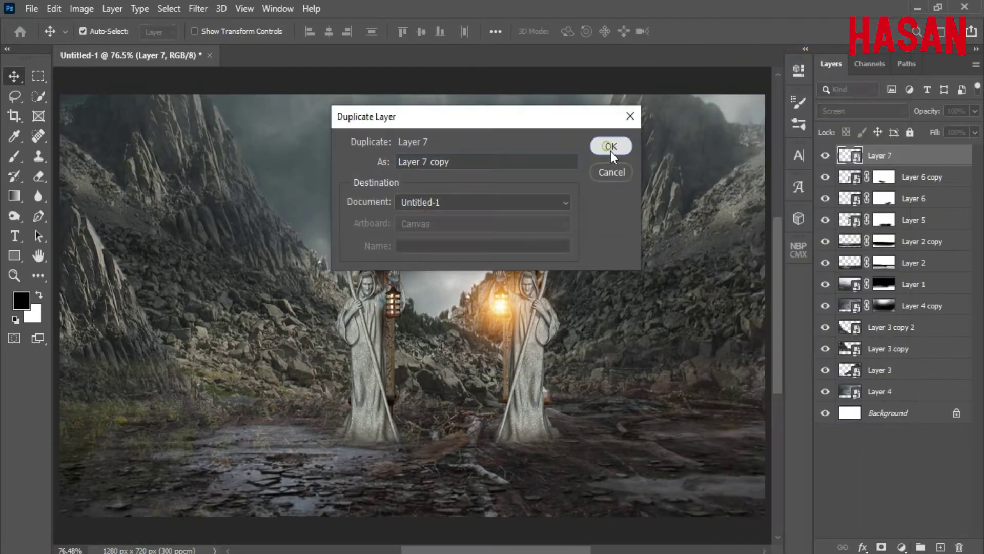
left_click(611, 146)
key("ctrl+t")
scroll(597, 281, "up", 4)
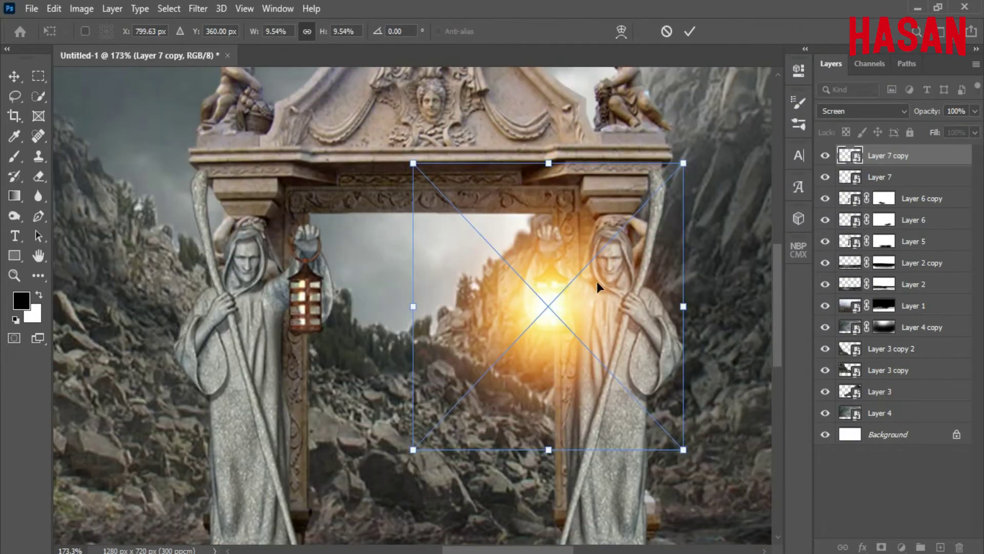
left_click_drag(597, 281, 315, 293)
scroll(328, 331, "up", 4)
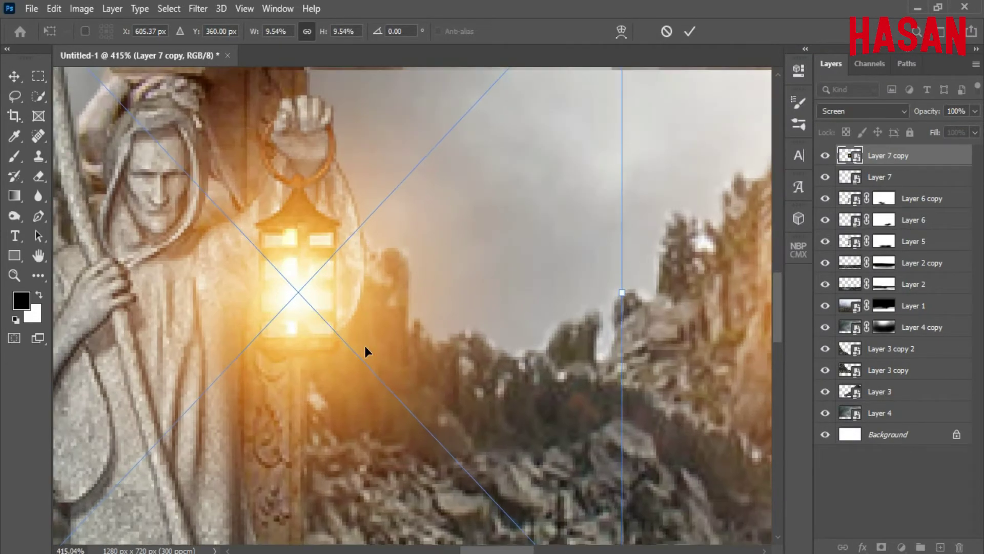
left_click(690, 31)
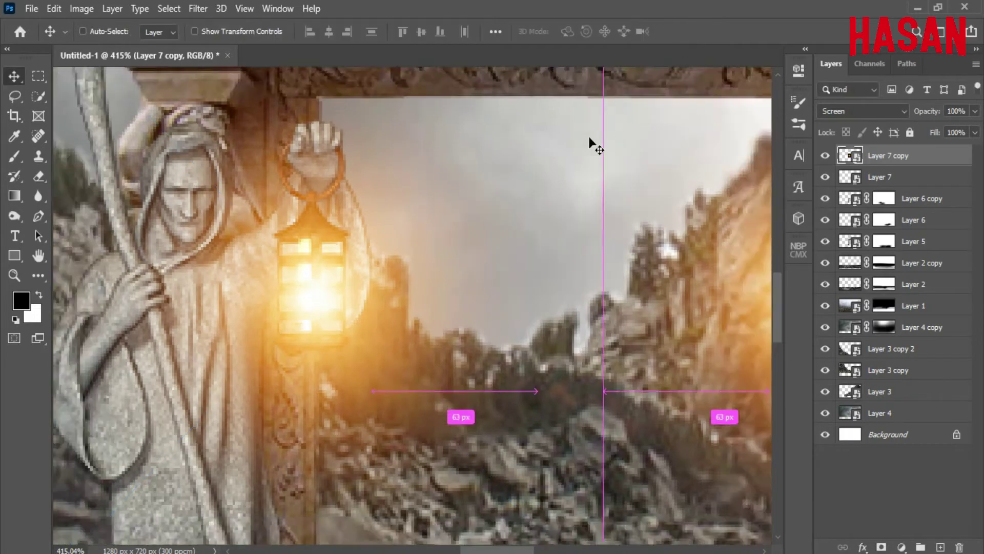
key("ctrl+0")
- Add a new top layer, Layer 8, in Color Dodge mode filled with the mode's neutral colour
left_click_drag(493, 305, 533, 348)
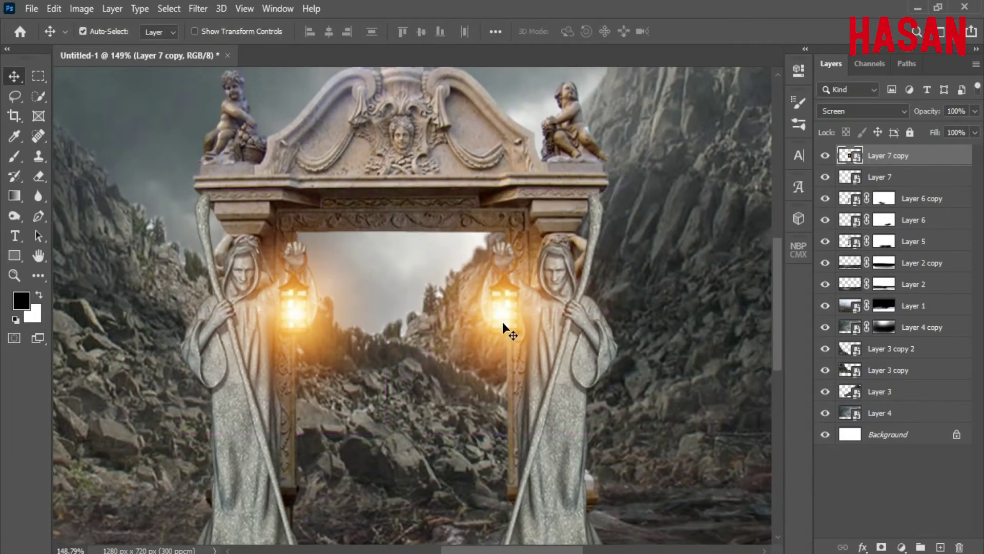
left_click(113, 9)
mouse_move(146, 19)
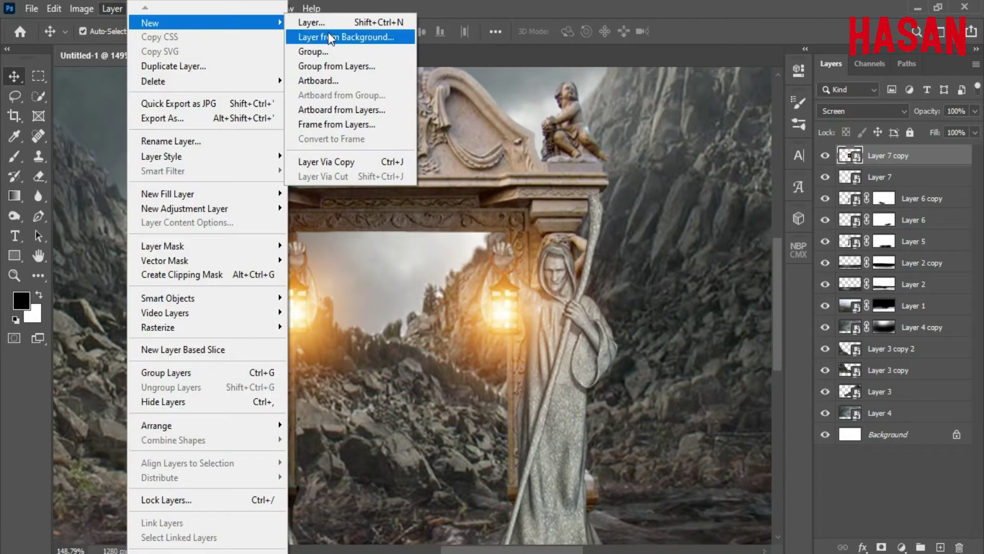
left_click(308, 20)
left_click(664, 183)
left_click(633, 281)
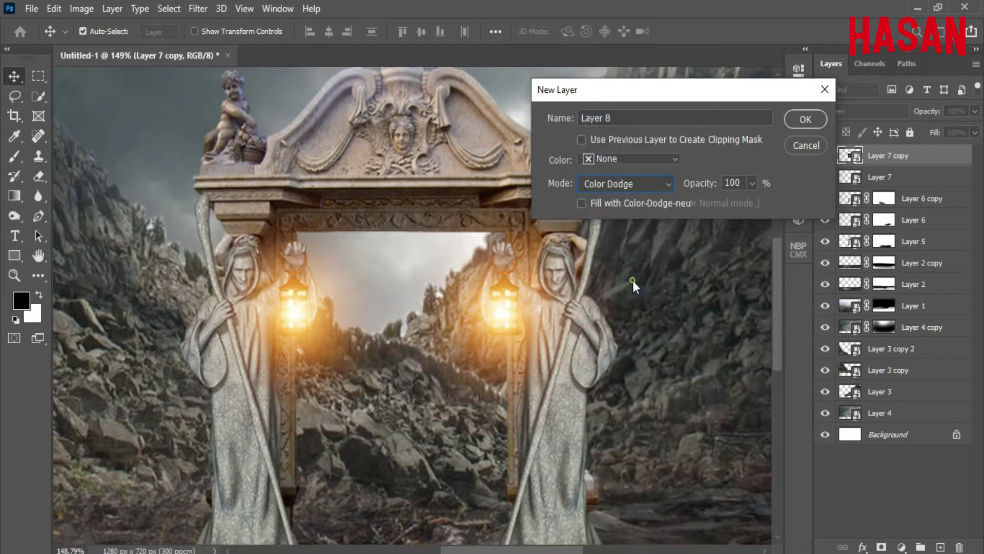
left_click(805, 119)
- Paint an orange glow over both lanterns on Layer 8 with the Brush tool at size 71 and 10% flow
left_click(21, 300)
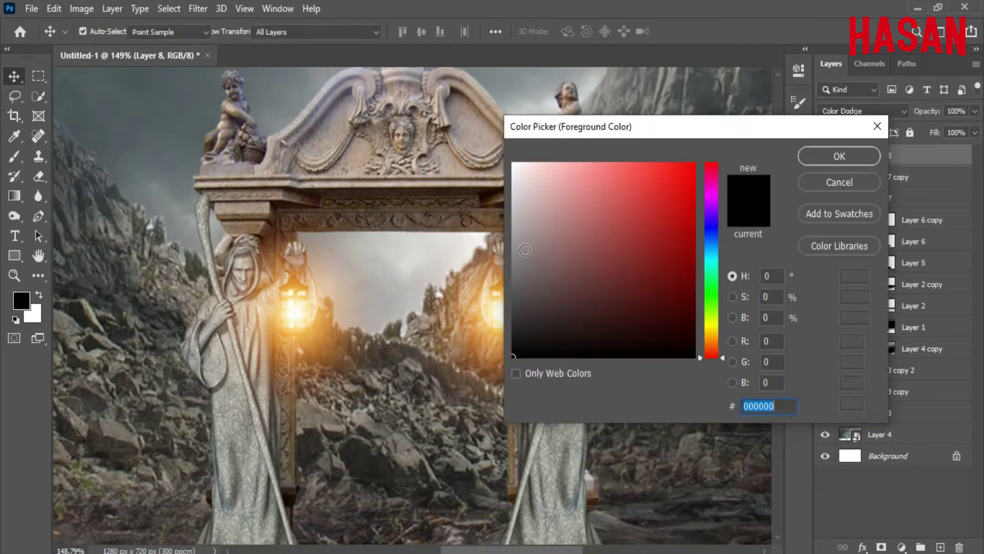
left_click(714, 334)
left_click(678, 166)
left_click(836, 158)
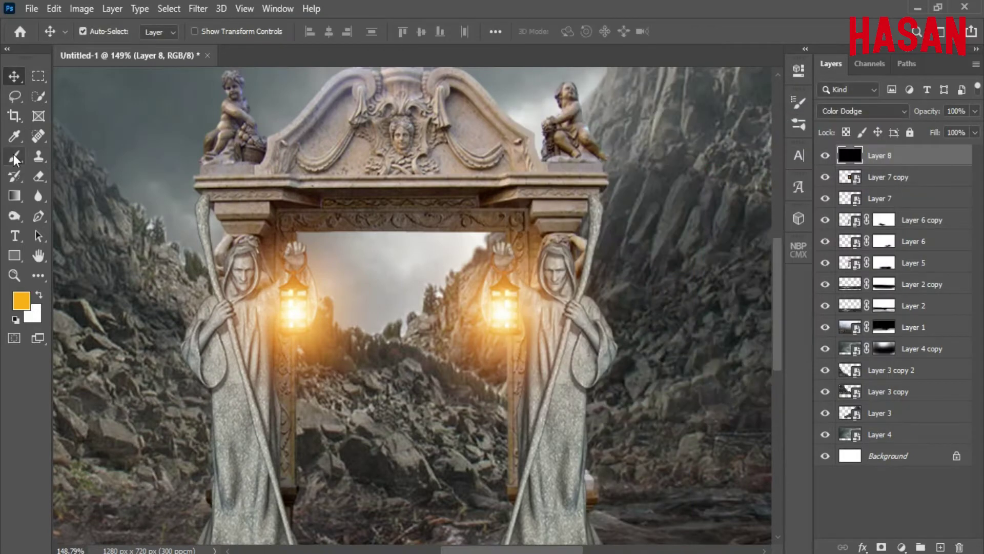
key("b")
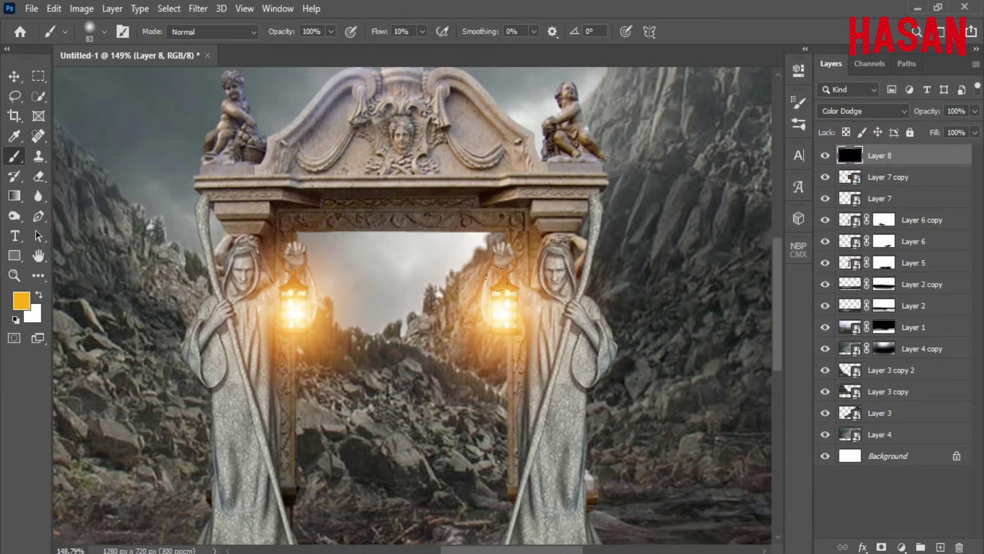
key("bracketleft")
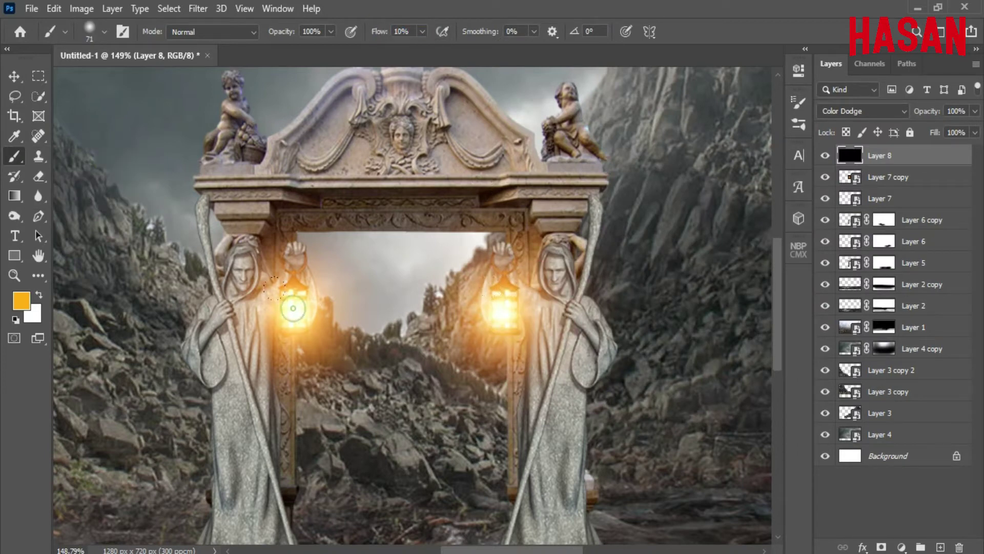
- Add Layer 9 on top in Linear Dodge (Add) mode, filled with the mode's neutral colour
left_click(112, 9)
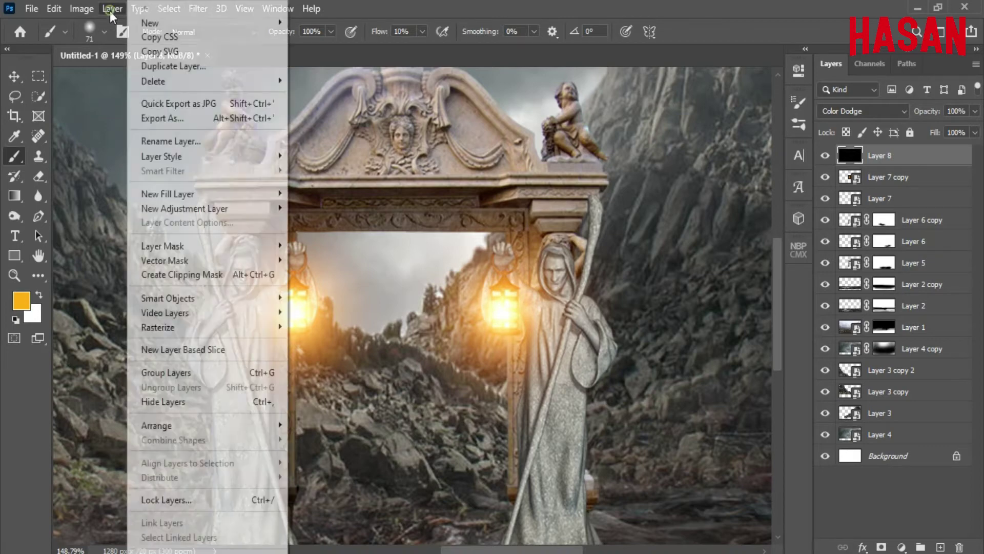
mouse_move(154, 20)
left_click(307, 22)
left_click(624, 187)
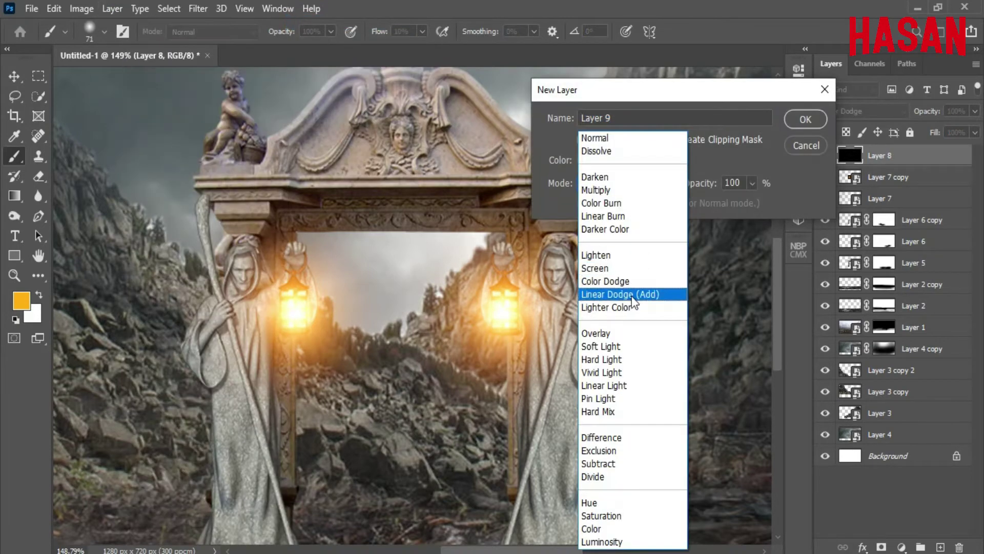
left_click(615, 292)
left_click(581, 203)
left_click(806, 119)
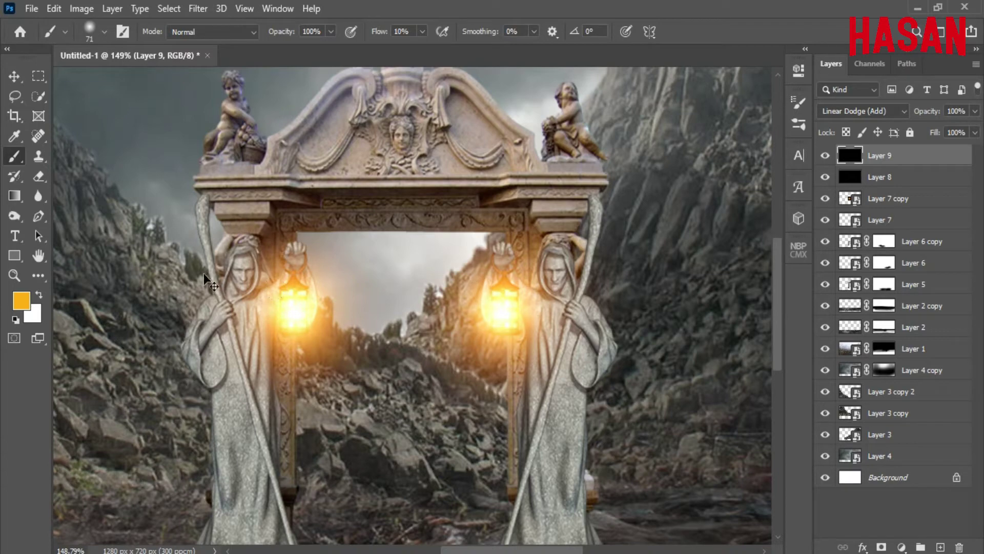
key("ctrl+0")
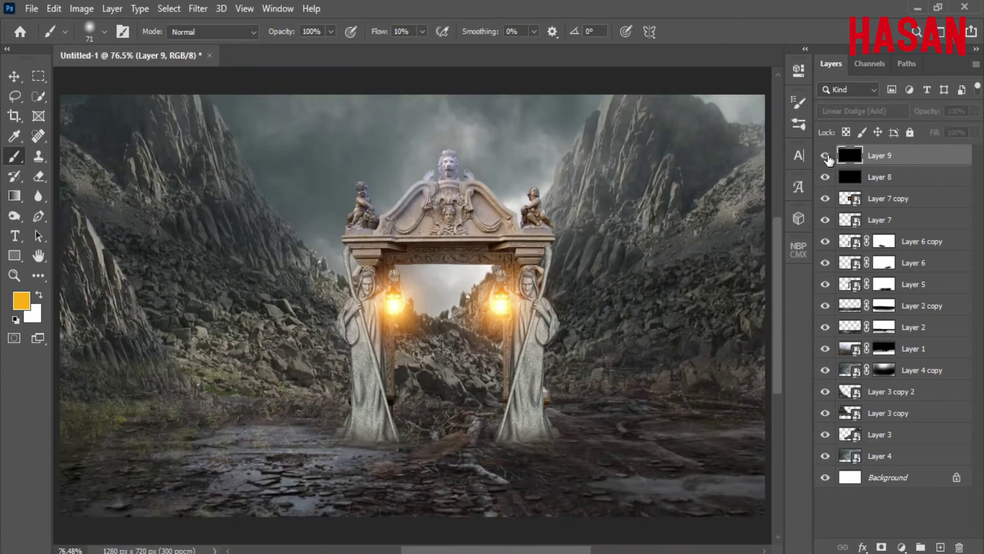
key("v")
key("ctrl")
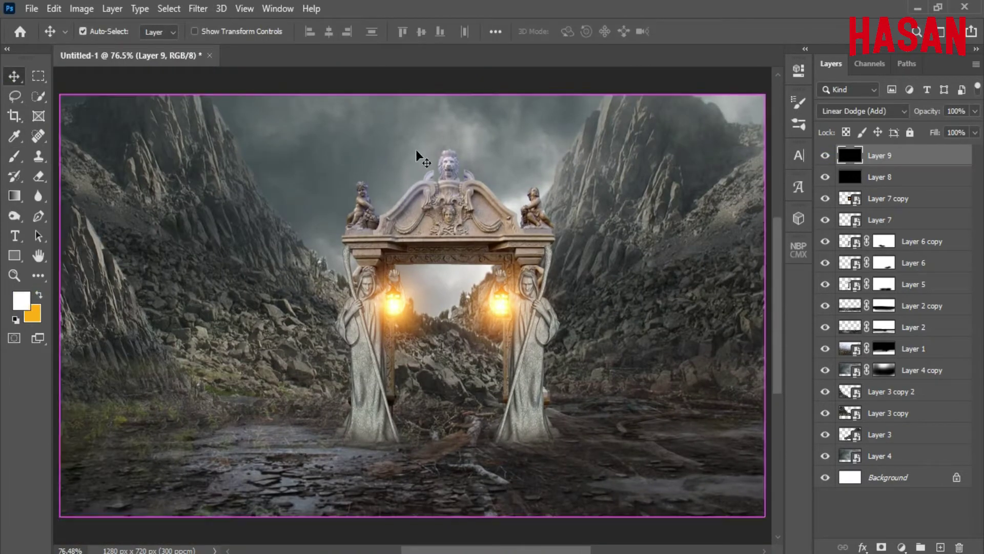
- Add a Curves adjustment above Layer 6 copy and darken the midtones with input 139 and output 116
left_click(825, 241)
left_click(825, 241)
left_click(850, 242)
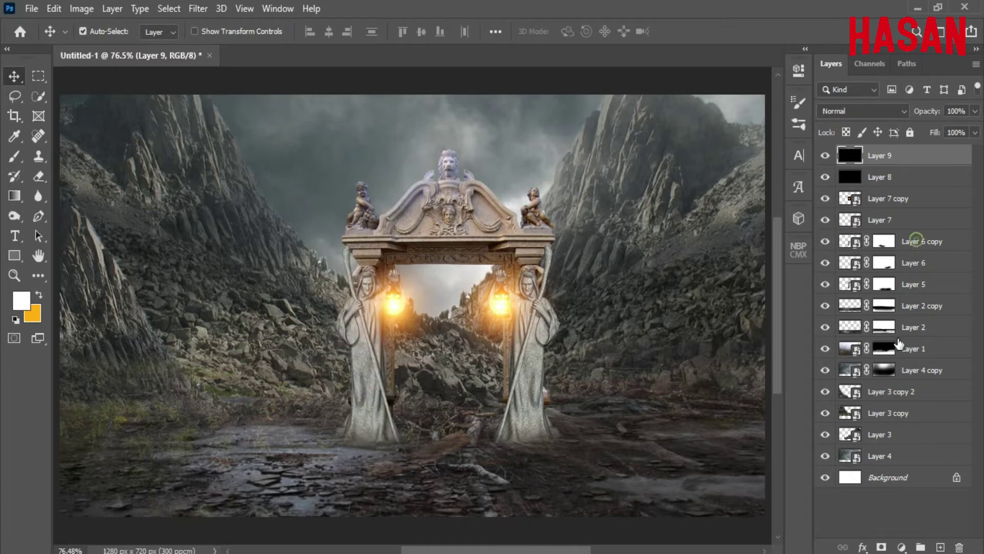
left_click(902, 548)
left_click(894, 353)
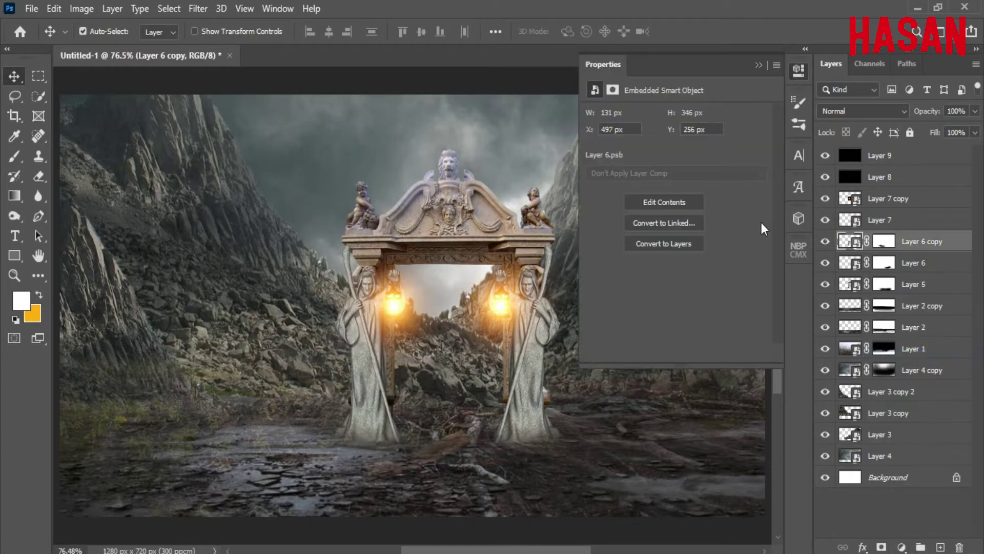
left_click(689, 228)
left_click_drag(688, 227, 698, 234)
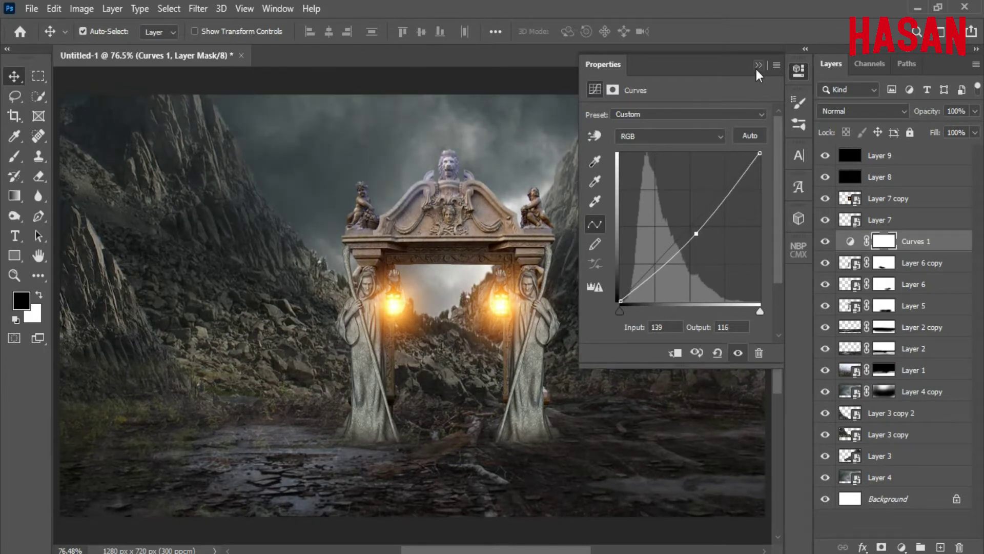
- Lower the Curves 1 opacity to 88% and compare the image with and without the adjustment
left_click(758, 65)
left_click(825, 241)
left_click(824, 242)
left_click_drag(928, 111, 924, 113)
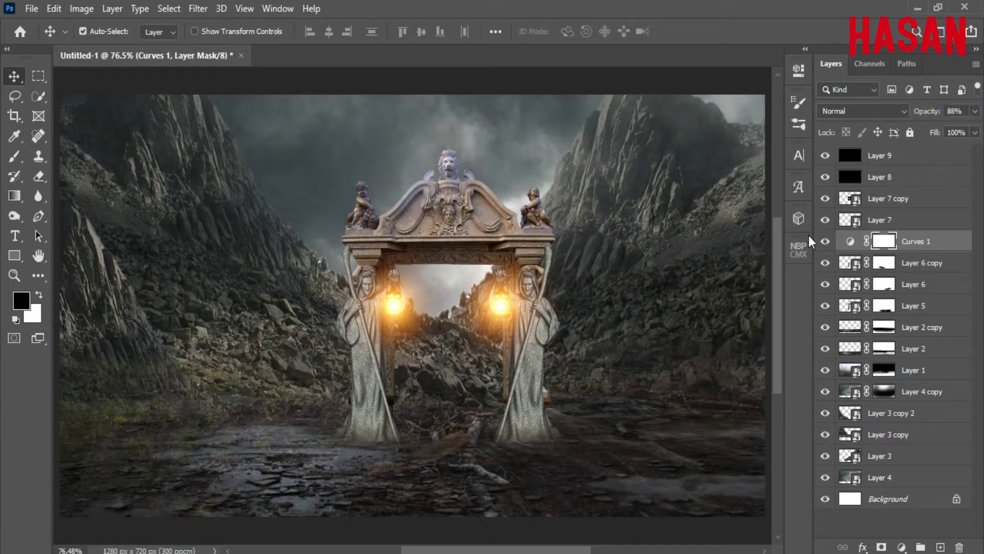
left_click(825, 242)
left_click(825, 241)
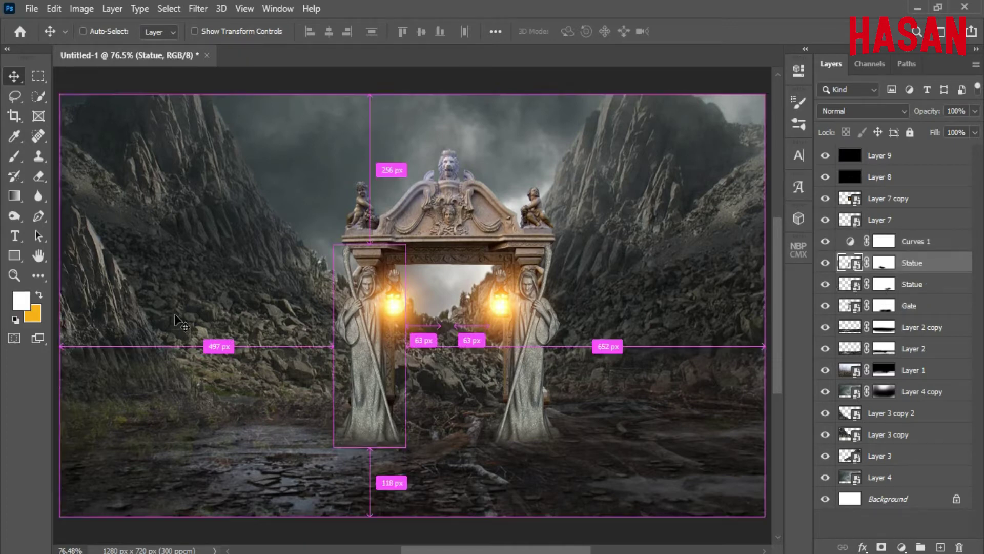
- Add a Levels adjustment clipped to the Gate layer and set its midtones to 0.92
left_click(903, 307)
left_click(901, 547)
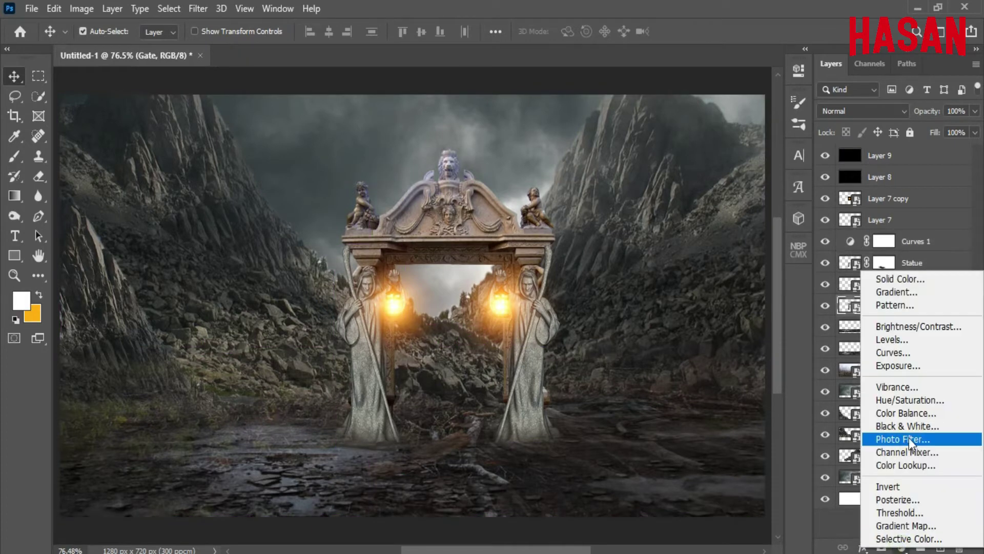
left_click(892, 339)
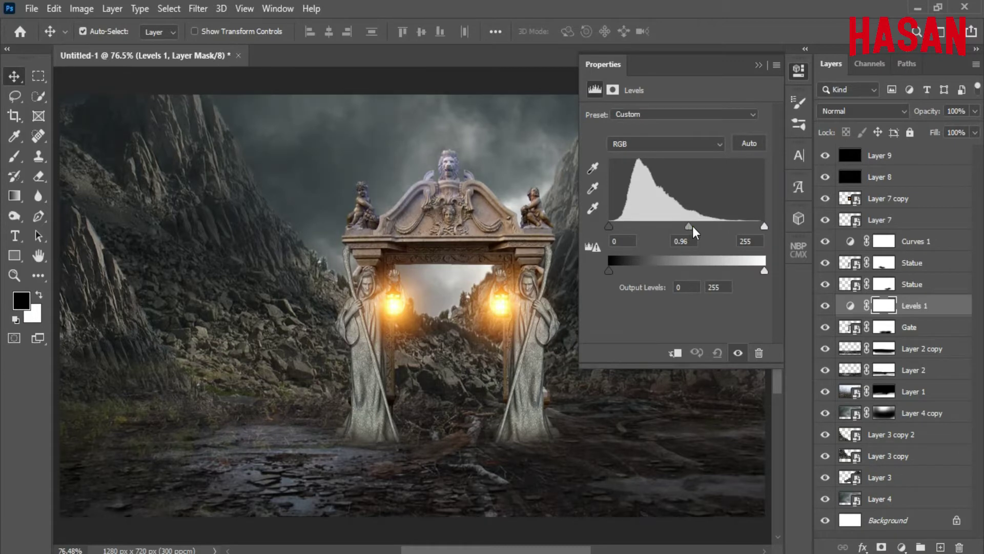
key("ctrl+alt+g")
mouse_move(689, 226)
left_mouse_down()
mouse_move(701, 226)
mouse_move(692, 226)
left_mouse_up()
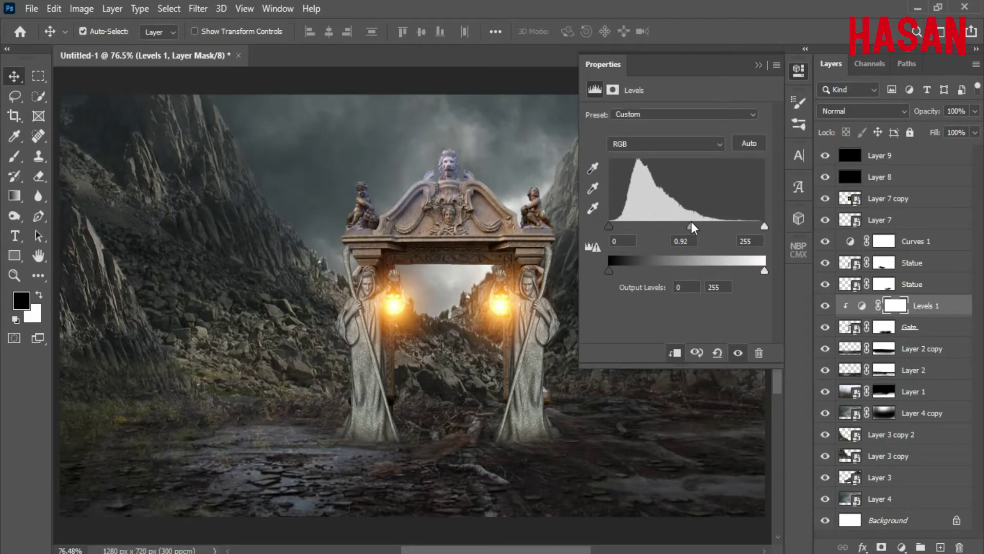
left_click(758, 64)
- Add a Levels adjustment above Curves 1 and set its midtones to 0.96
left_click(911, 246)
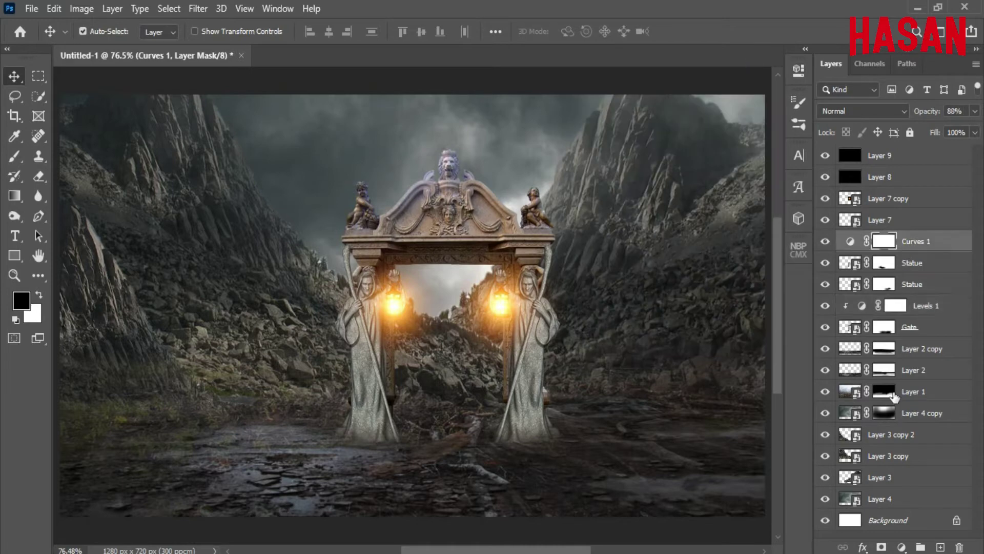
left_click(901, 547)
left_click(902, 349)
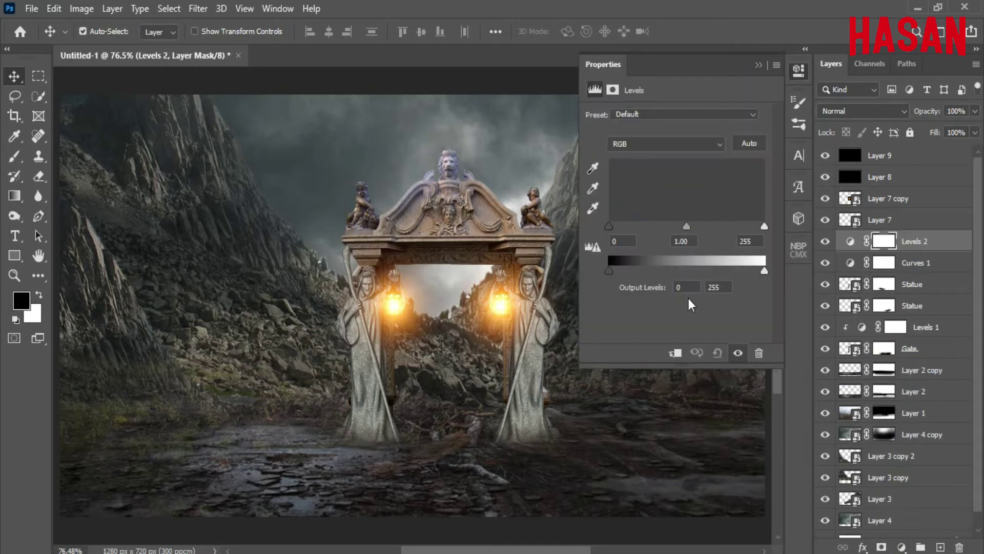
left_click(675, 353)
mouse_move(687, 226)
left_mouse_down()
mouse_move(698, 231)
mouse_move(689, 227)
left_mouse_up()
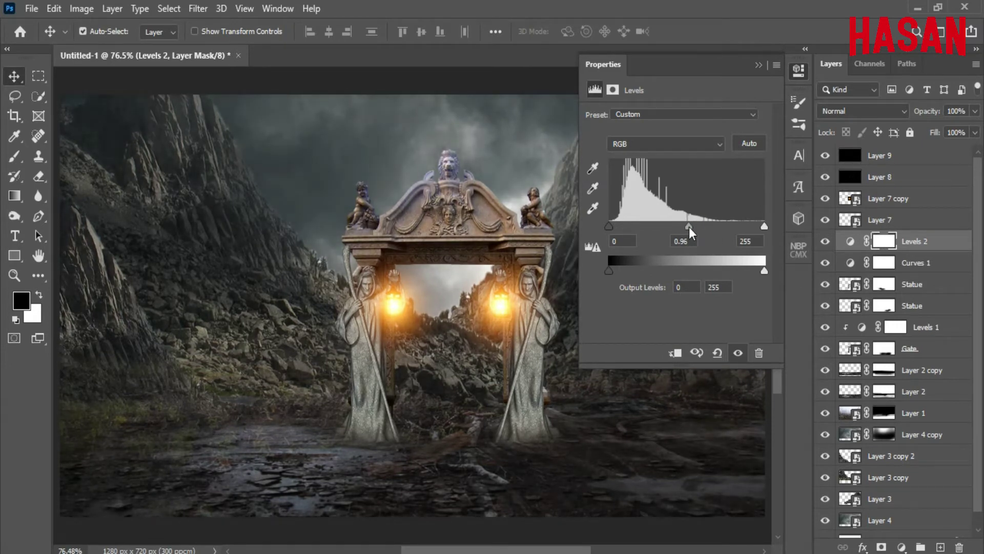
left_click(757, 66)
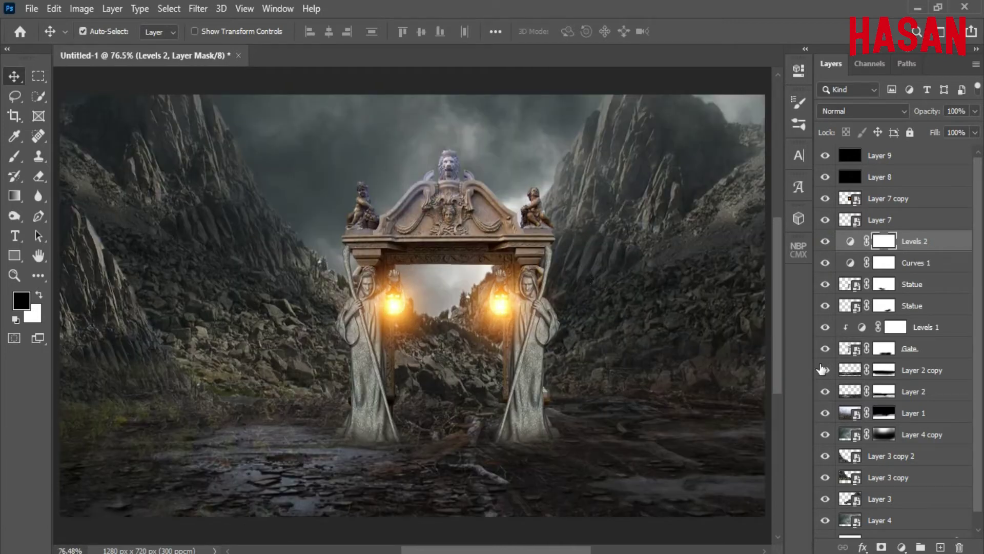
- Add a Hue/Saturation adjustment clipped to the Gate layer and enable Colorize
left_click(915, 353)
left_click(901, 547)
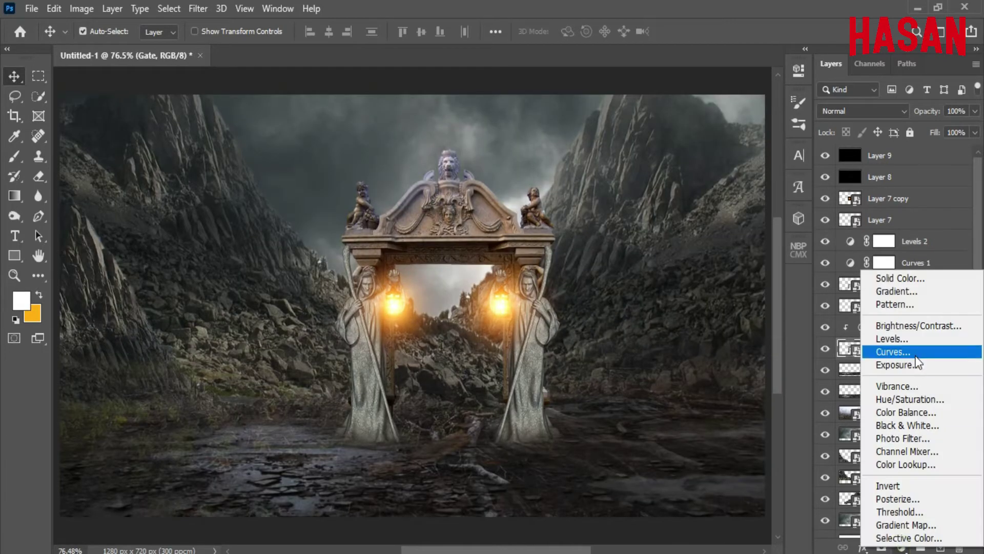
left_click(887, 402)
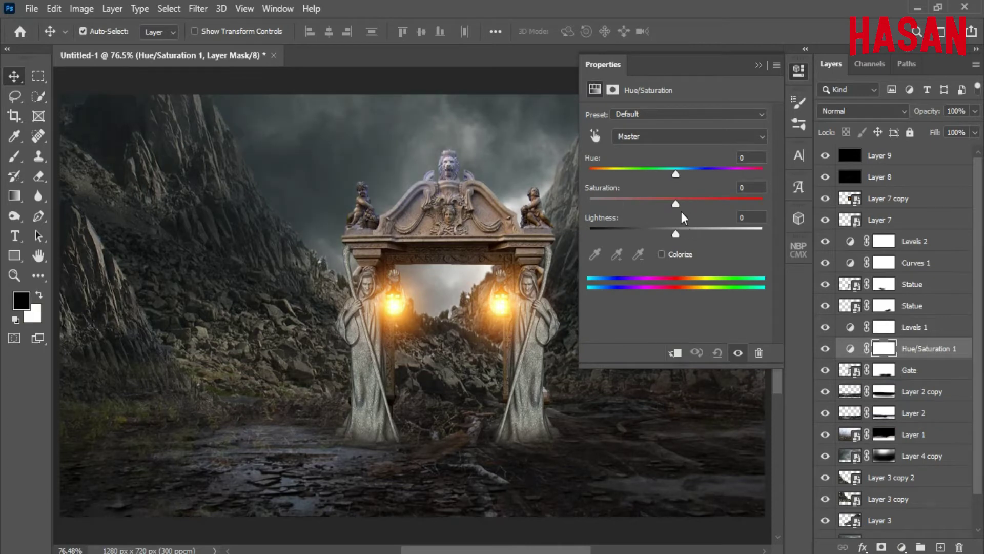
key("ctrl+alt+g")
left_click(661, 255)
- Tint the gate a strong golden orange with the hue setting and a saturation of 75
left_click_drag(590, 174, 614, 171)
left_click_drag(637, 205, 721, 197)
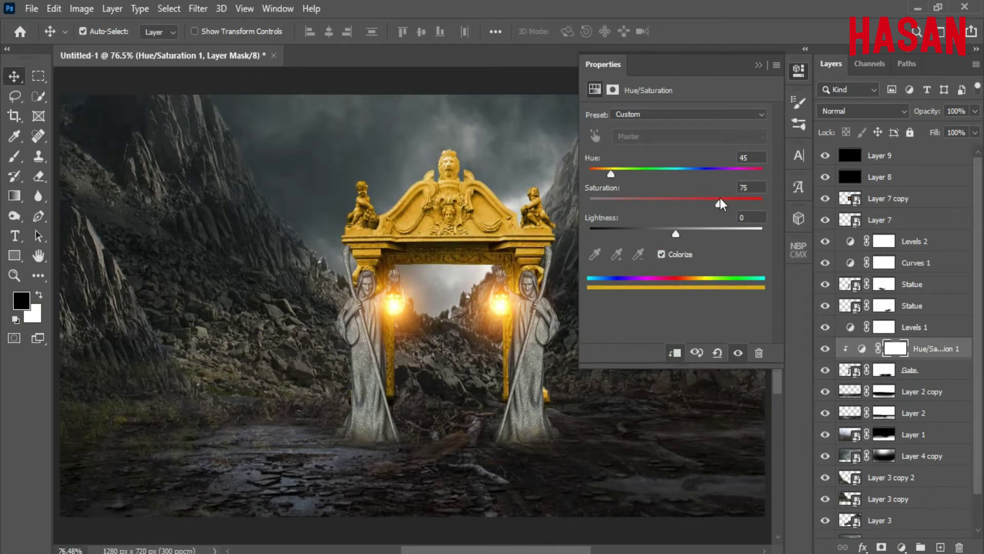
left_click_drag(613, 174, 610, 171)
left_click_drag(675, 233, 675, 232)
left_click(764, 68)
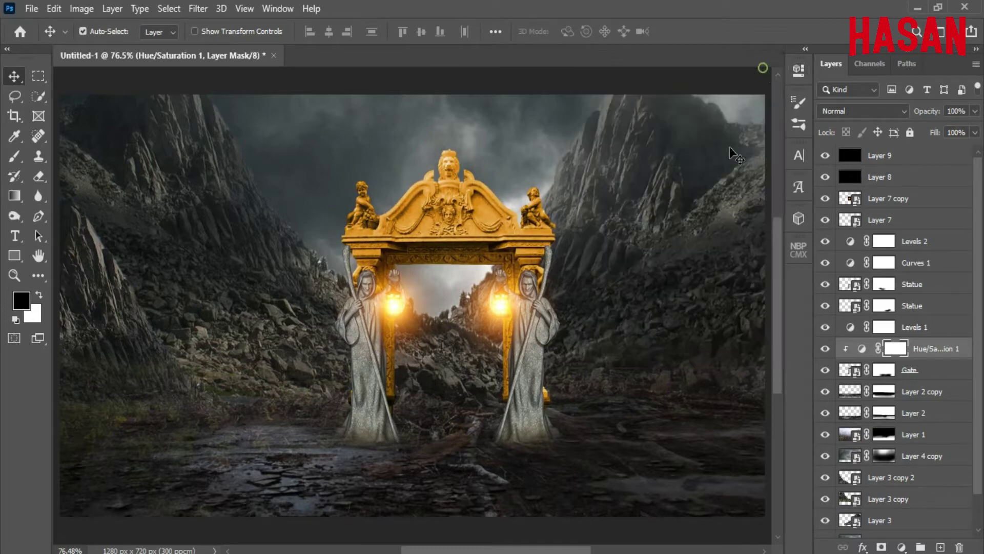
- Split the Underlying Layer black point to 0 / 165 in the Hue/Saturation 1 layer's Blend If options
scroll(464, 225, "up", 3)
double_click(943, 350)
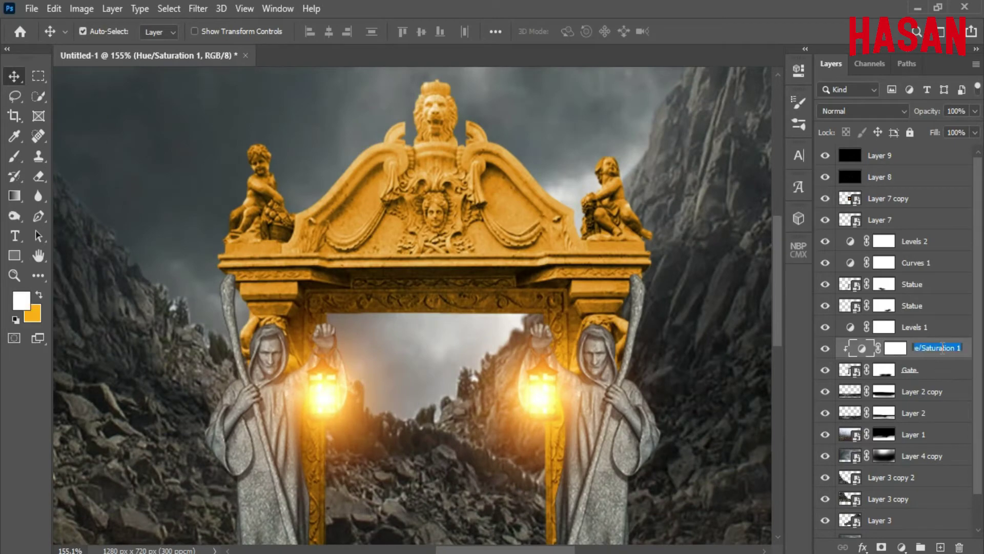
left_click(965, 352)
left_click_drag(666, 64, 844, 3)
left_click_drag(872, 309, 920, 306)
left_click_drag(826, 13, 663, 21)
left_click(931, 55)
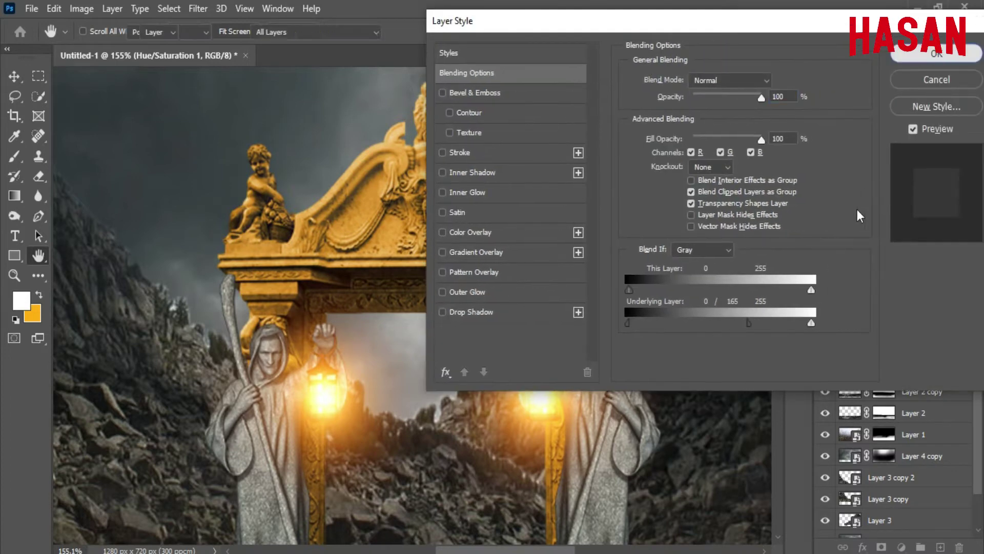
- Invert the Hue/Saturation 1 mask and paint white at 7% flow over the arch's underside and inner pillars
left_click(895, 351)
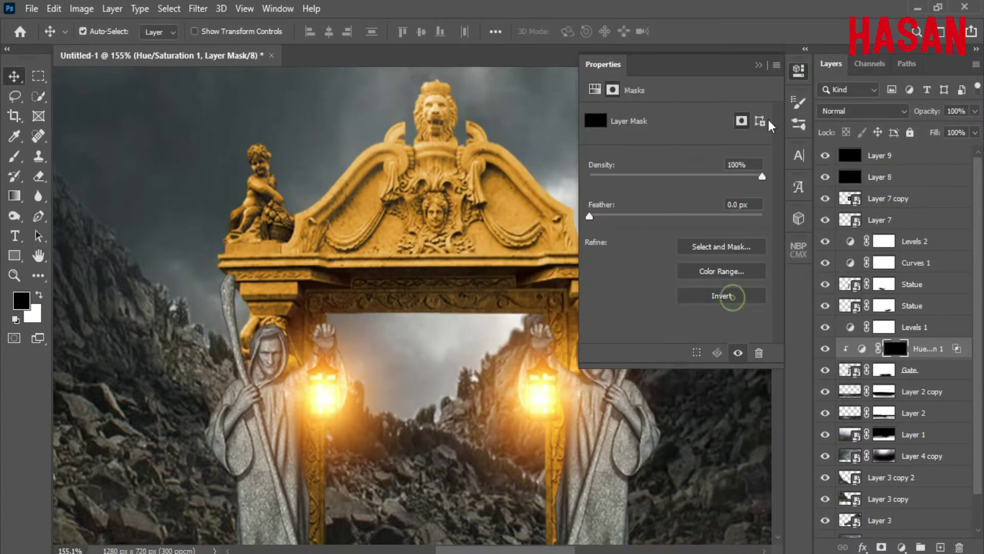
left_click(725, 293)
left_click(14, 161)
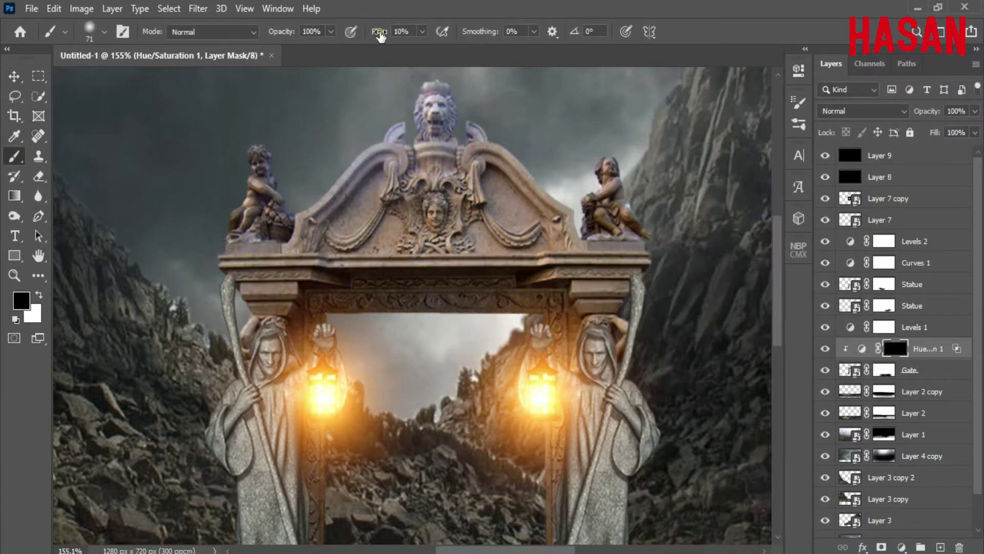
left_click_drag(389, 337, 473, 303)
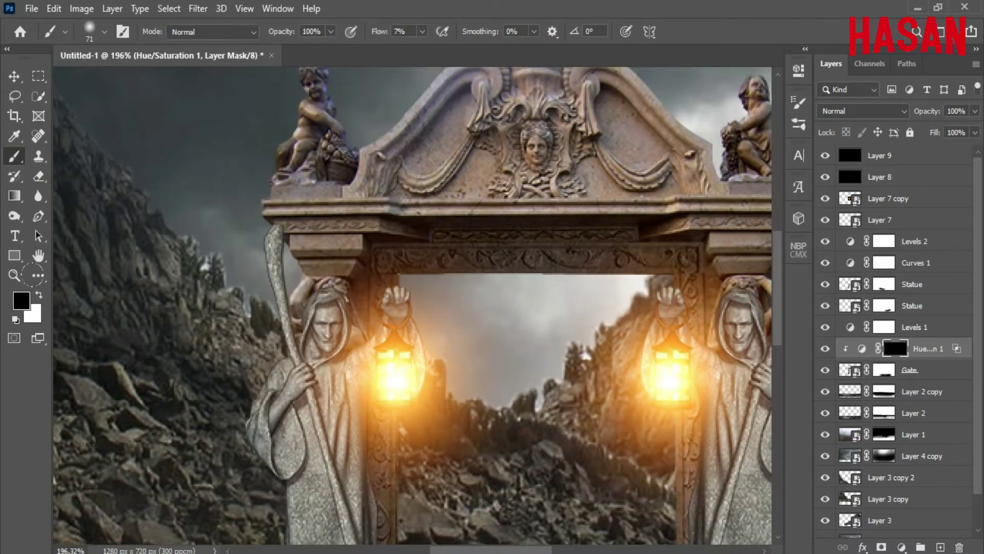
left_click(39, 295)
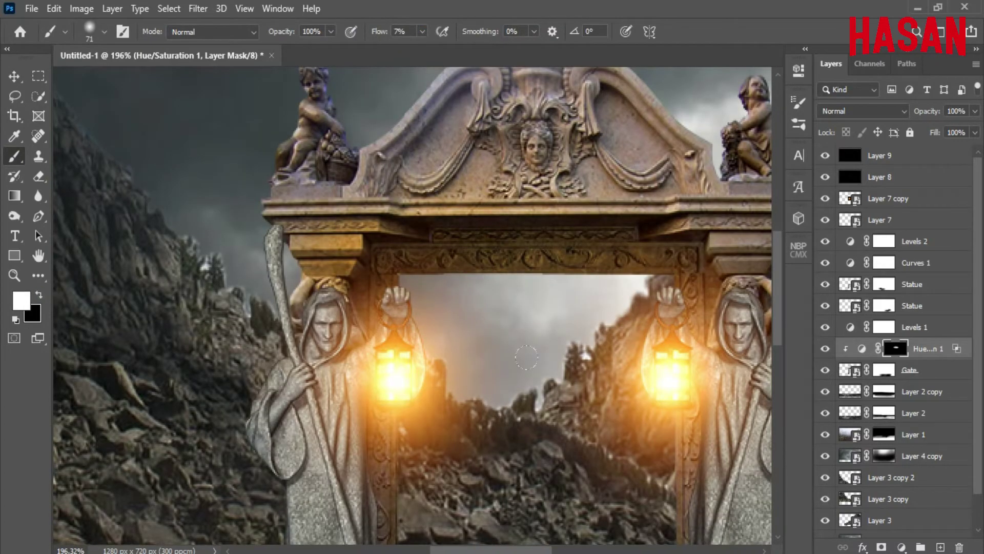
left_click_drag(527, 358, 485, 229)
key("ctrl+1")
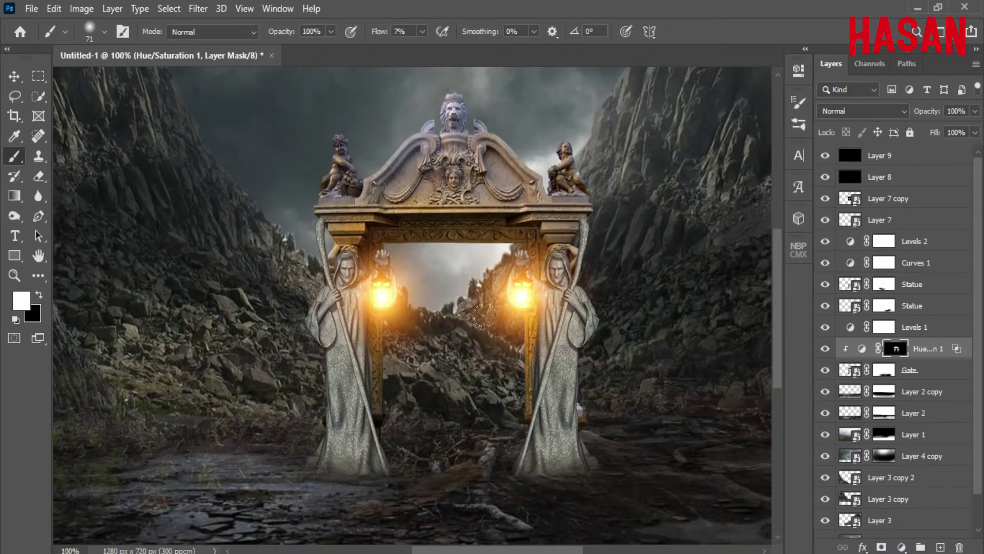
- Lower the brush flow to 1% for the gate's glow, and add a bright orange Solid Color fill above the upper Statue layer
left_click_drag(378, 35, 377, 35)
left_click(919, 285)
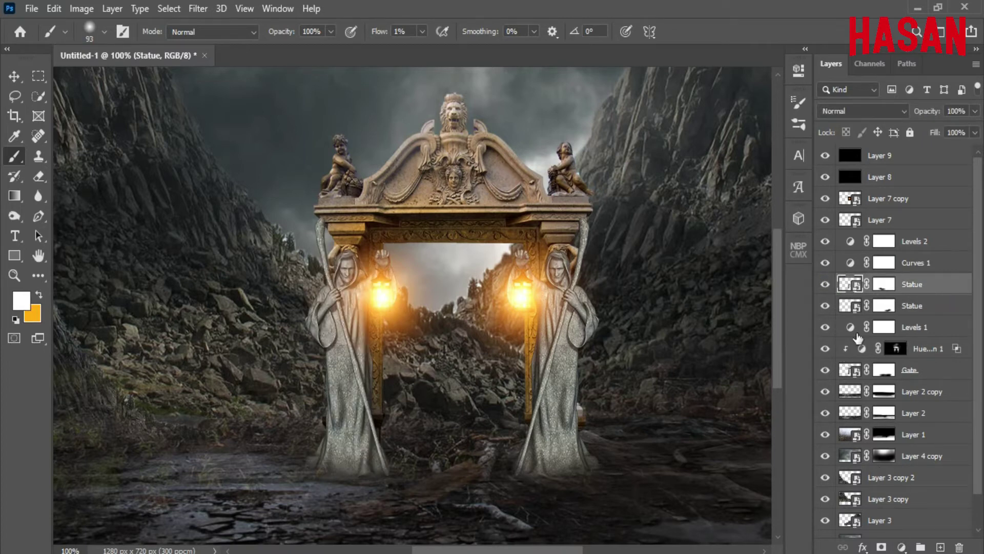
left_click(902, 547)
left_click(910, 274)
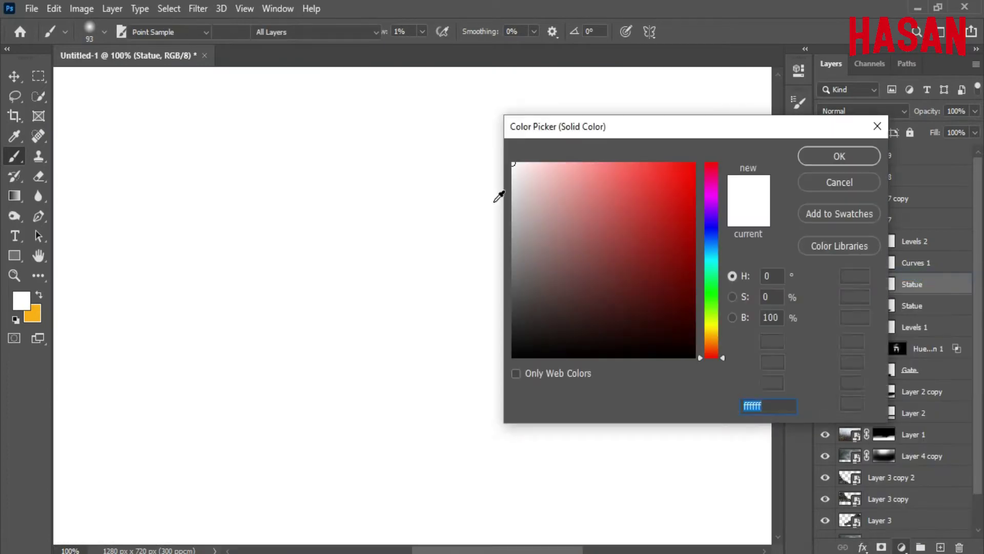
left_click_drag(712, 327, 712, 336)
left_click_drag(672, 181, 677, 163)
left_click(866, 156)
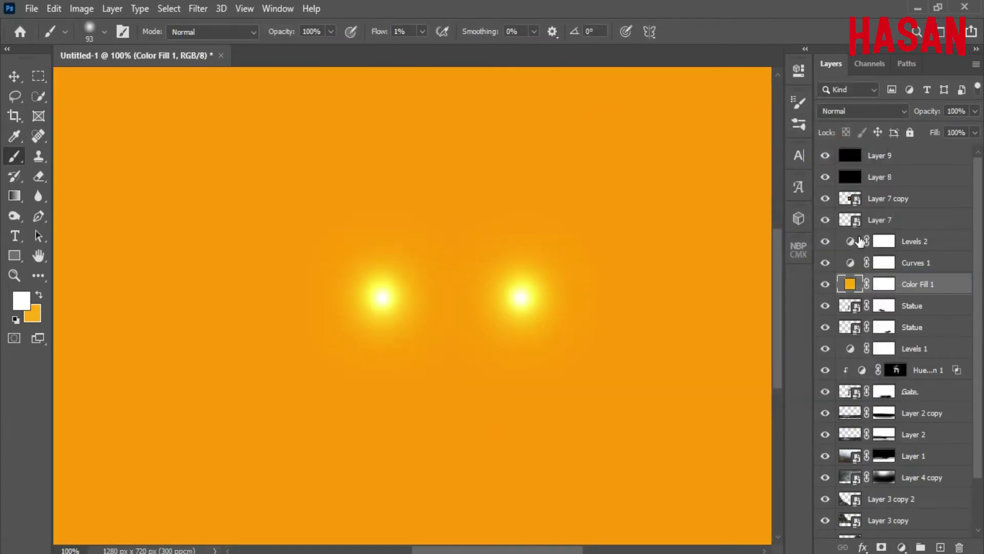
- Clip Color Fill 1 to the upper Statue layer and split its Blend If Underlying Layer black point to 0 / 145
right_click(863, 285)
left_click(844, 288)
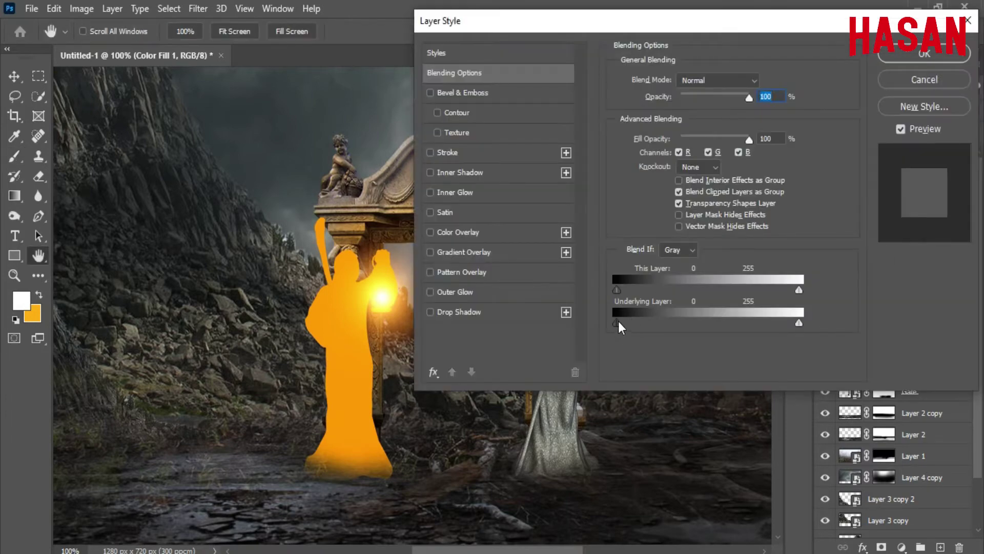
left_click_drag(618, 321, 721, 320)
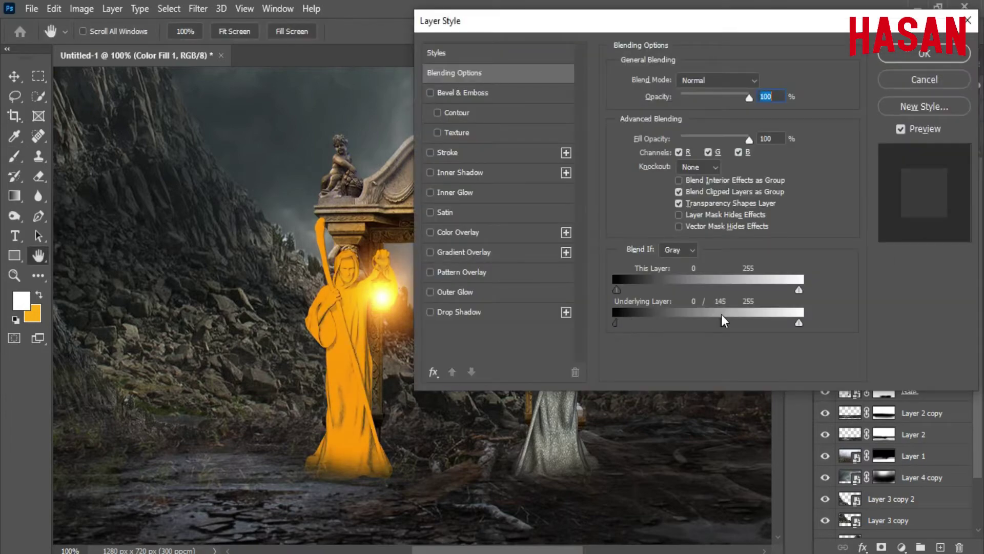
left_click(922, 54)
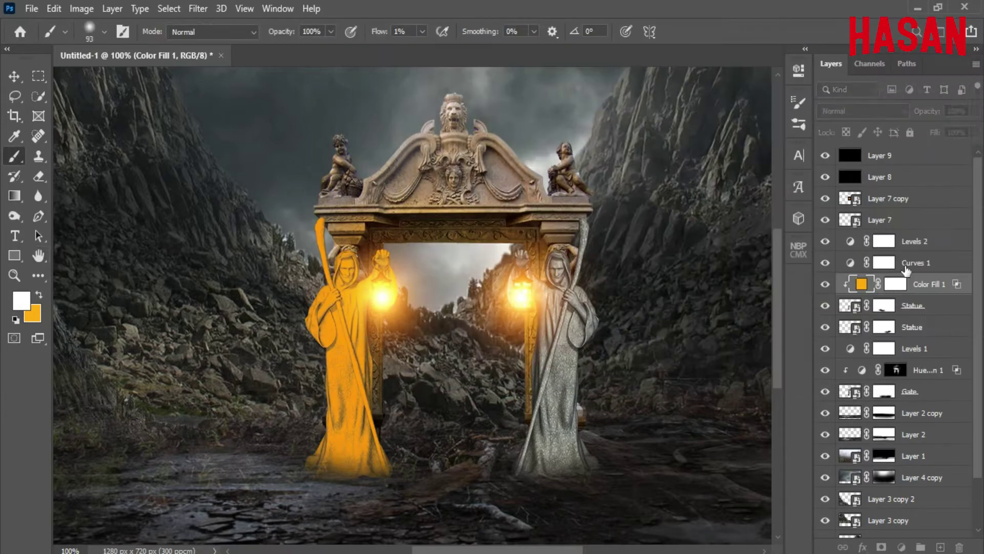
- Invert the Color Fill 1 mask and paint white at low flow over the left statue's lantern-facing side and robe
left_click(896, 284)
left_click(799, 71)
left_click(734, 293)
left_click(759, 65)
left_click_drag(408, 319, 433, 305)
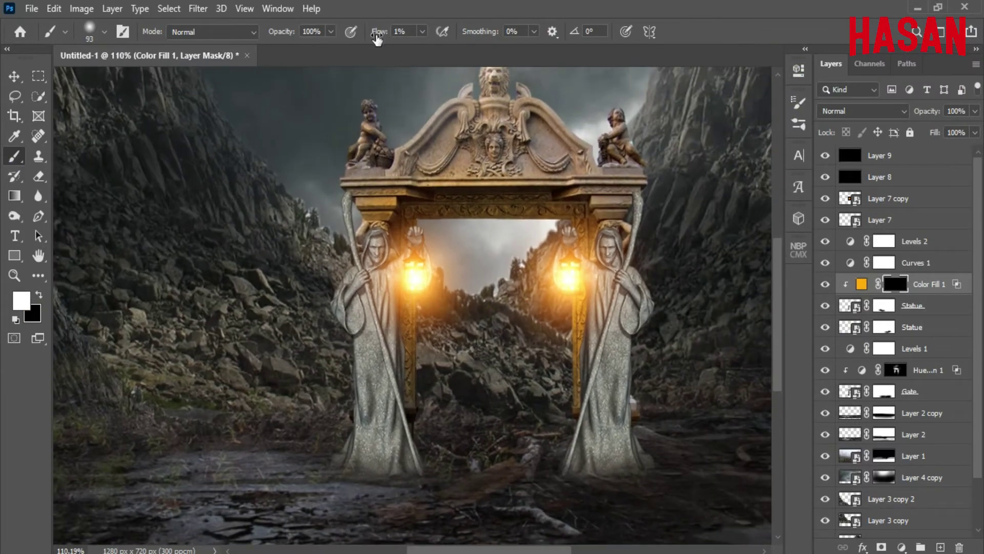
left_click_drag(377, 39, 381, 39)
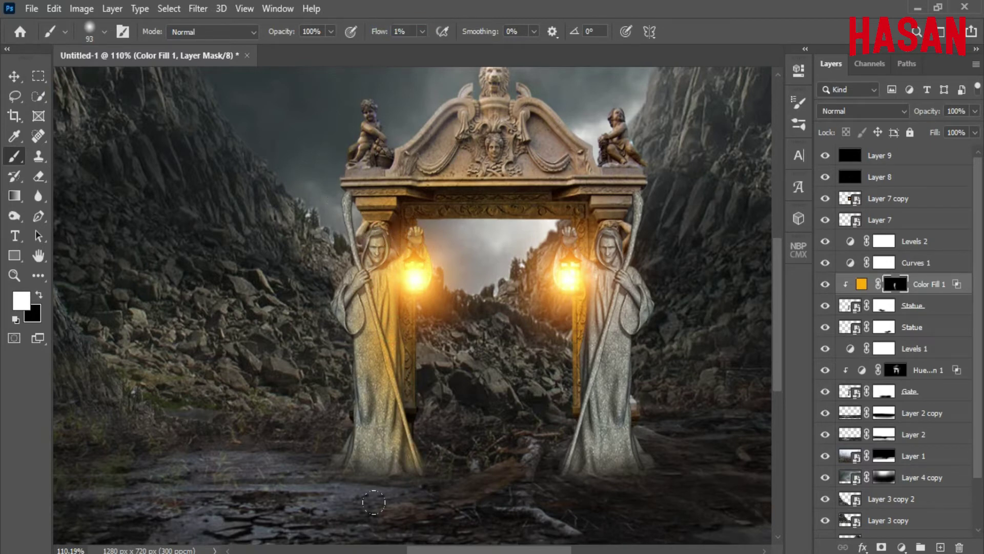
left_click_drag(373, 36, 374, 36)
- Add an orange Solid Color fill above the lower Statue layer and clip it to that statue
left_click(919, 333)
left_click(38, 295)
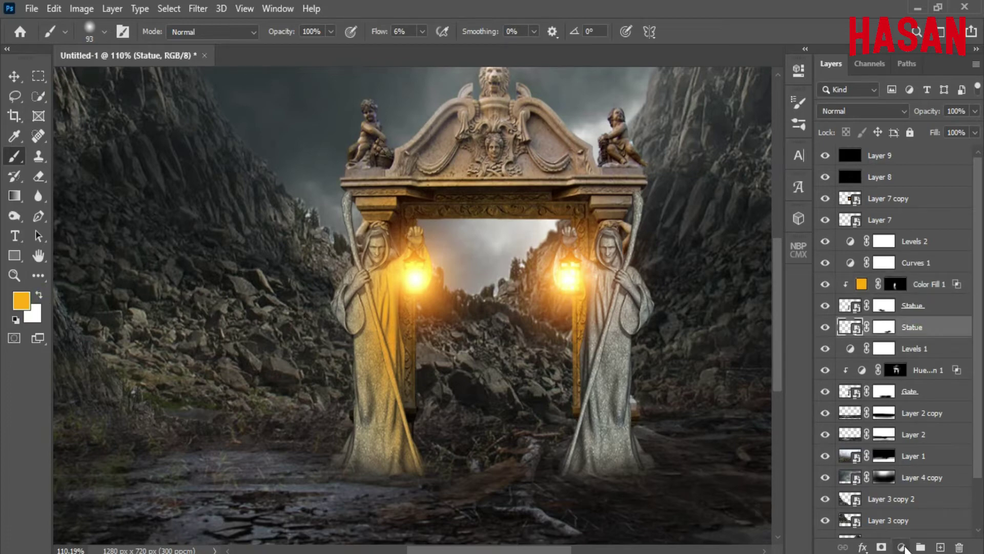
left_click(902, 547)
left_click(882, 275)
left_click(833, 155)
right_click(918, 324)
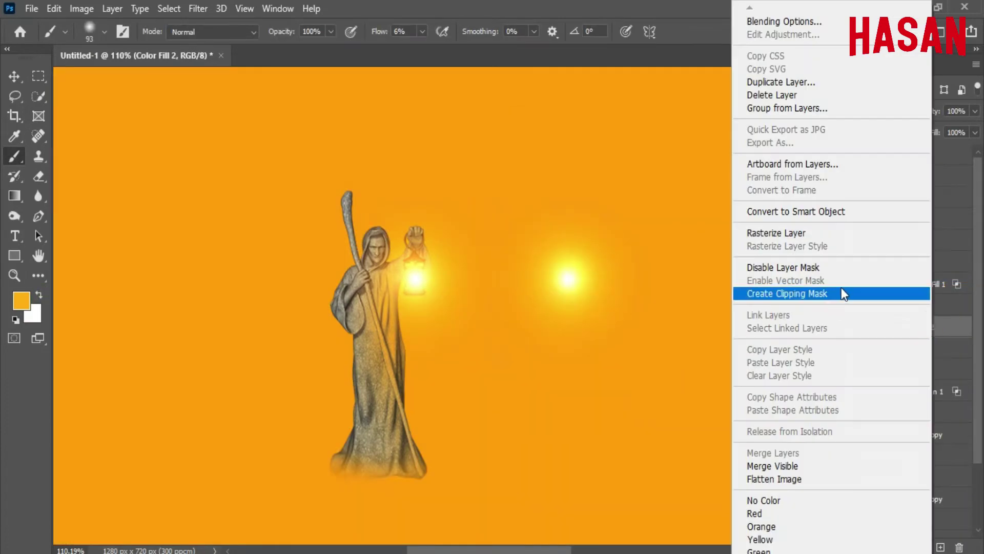
left_click(841, 290)
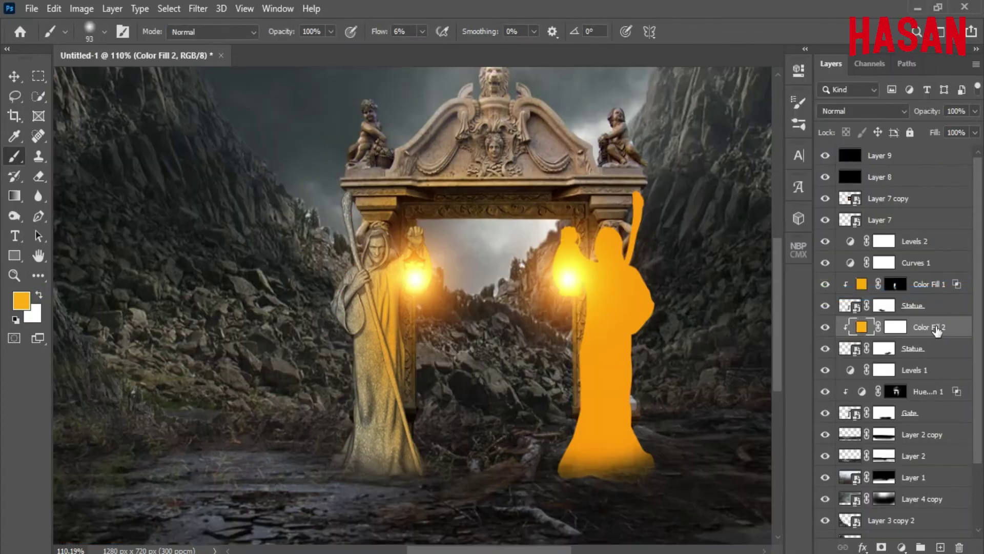
- Split the Underlying Layer black point in Color Fill 2's Blend If options so the right statue's dark details show through
double_click(964, 331)
left_click_drag(684, 22, 250, 110)
left_click_drag(189, 407, 318, 408)
left_click(464, 139)
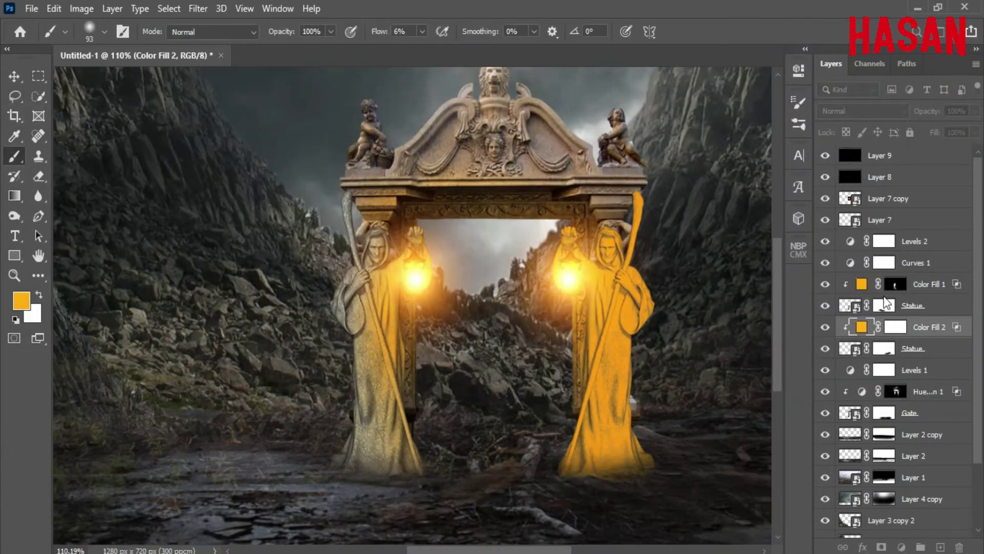
- Invert the Color Fill 2 mask and paint white at 6% and 1% flow over the right statue's lantern-facing side
left_click(895, 327)
left_click(799, 70)
left_click(734, 296)
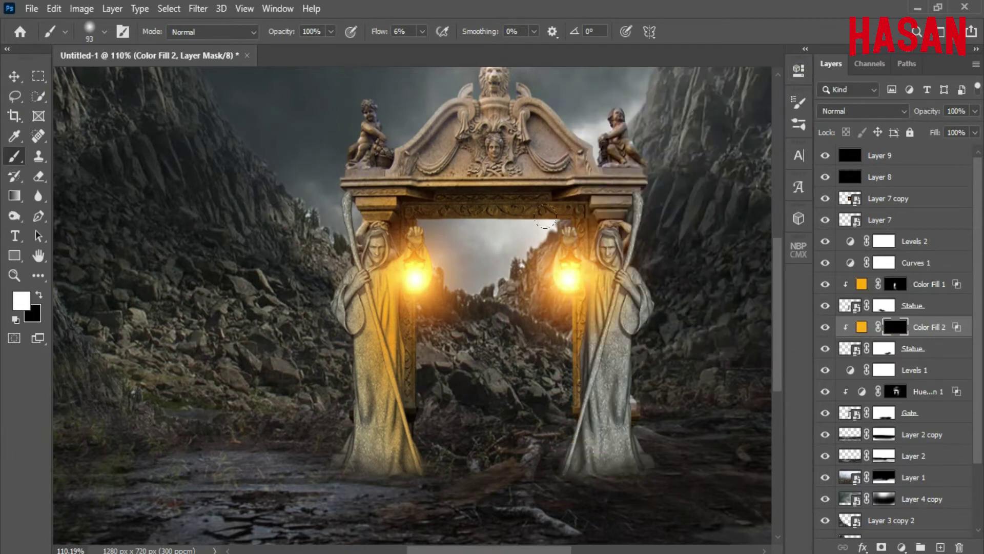
left_click_drag(579, 340, 552, 444)
left_click_drag(591, 291, 588, 294)
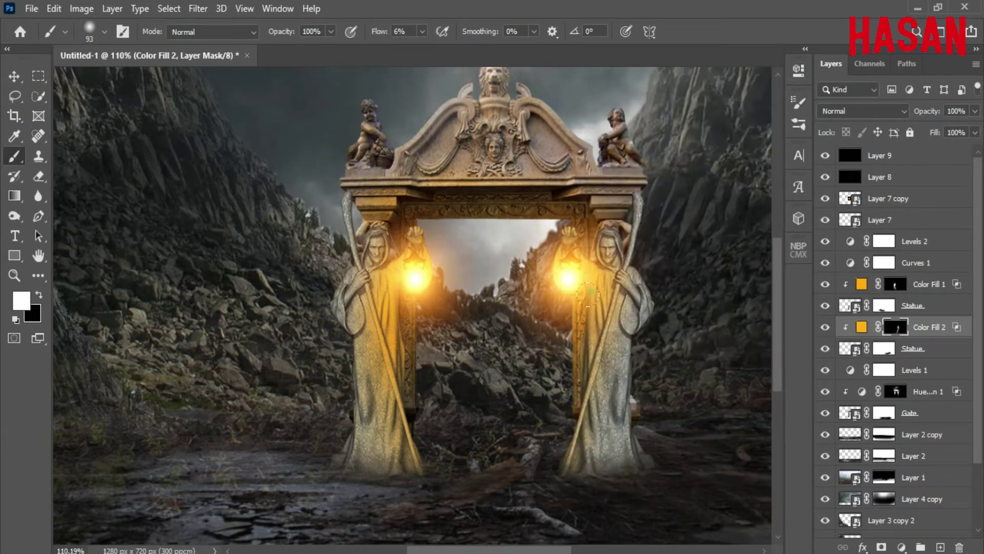
left_click_drag(382, 33, 380, 35)
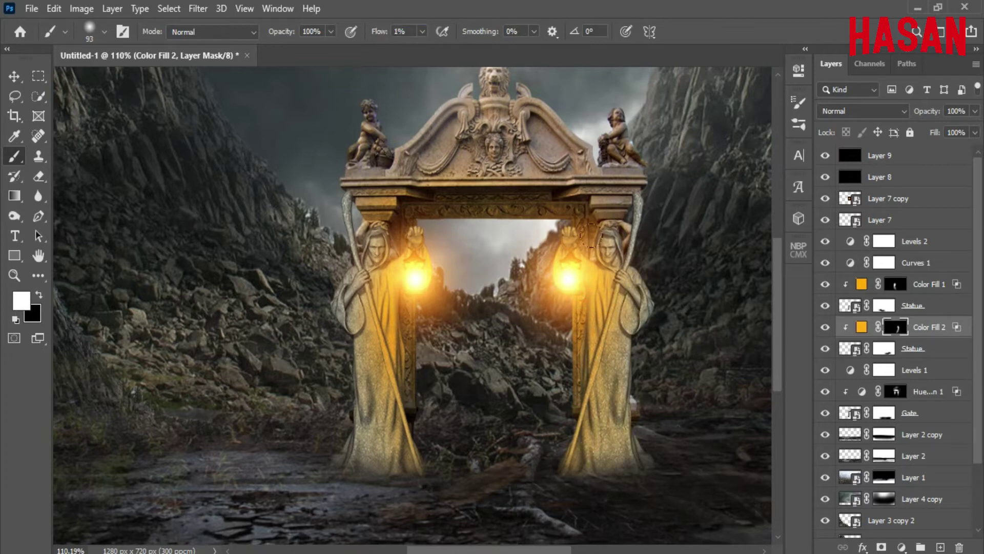
left_click_drag(375, 32, 381, 32)
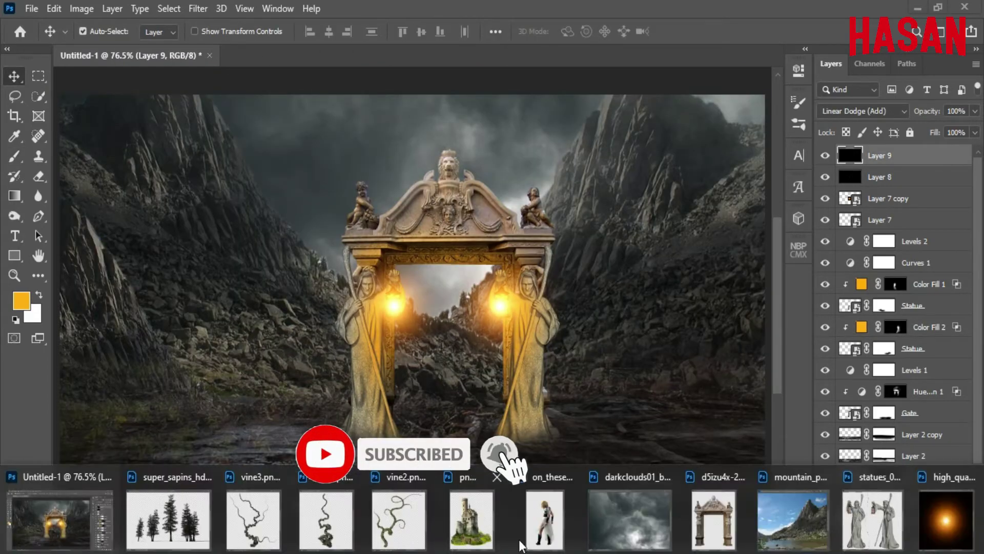
- Bring the cut-out warrior woman with the sword from her own document into the composite as the topmost layer
left_click(525, 543)
left_click_drag(408, 142, 844, 48)
left_click_drag(816, 325, 431, 322)
left_click(918, 53)
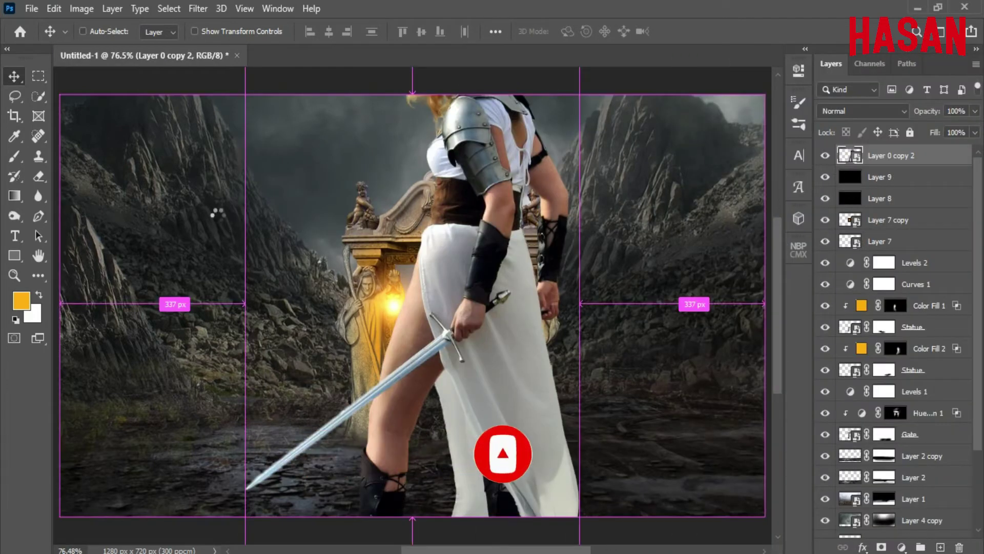
- Scale the warrior down and place her on the ground in front of the gate, between the two statues
key("ctrl+t")
left_click_drag(578, 302, 483, 304)
left_click_drag(456, 289, 476, 350)
left_click(689, 32)
- Add a Levels adjustment clipped to the warrior layer with the midtones set to 0.73
left_click(901, 547)
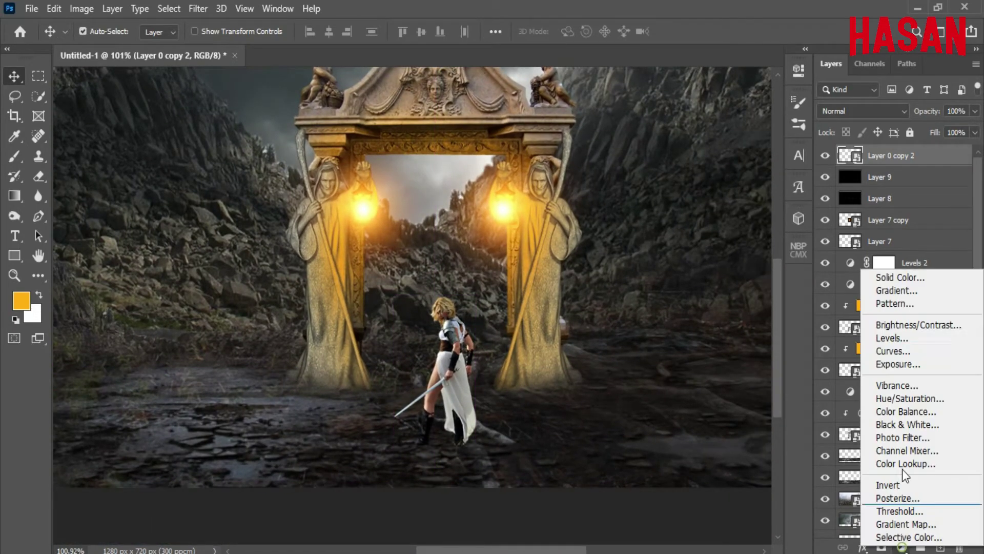
left_click(915, 335)
mouse_move(687, 226)
left_mouse_down()
mouse_move(678, 226)
mouse_move(700, 229)
left_mouse_up()
left_click(676, 352)
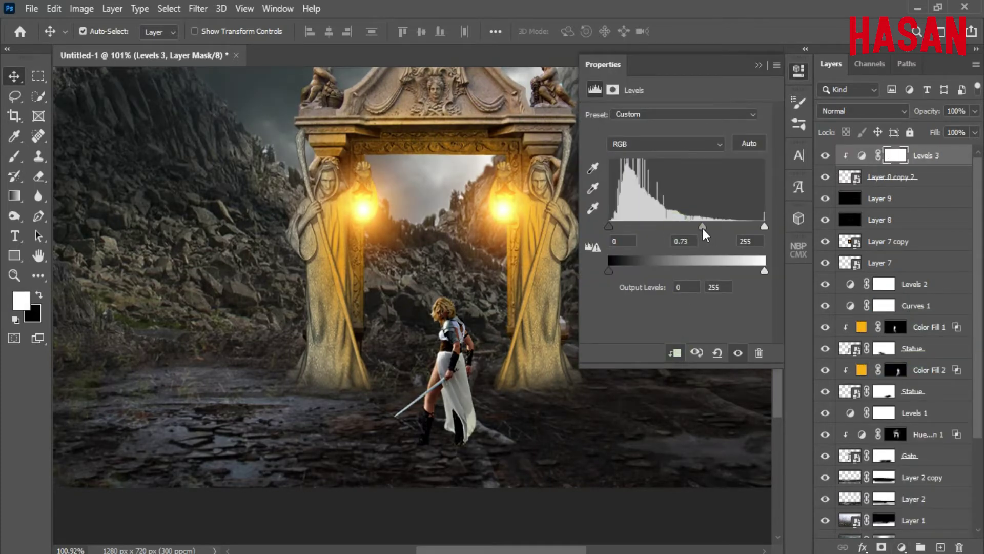
left_click(759, 65)
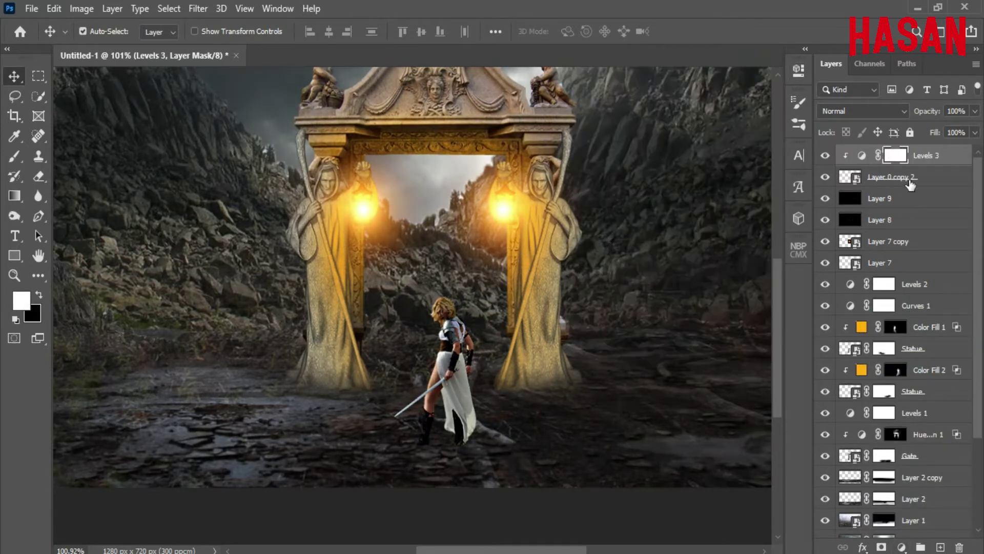
- Load the warrior's outline as a selection and create a new layer directly beneath her layer
left_click(849, 177, "ctrl")
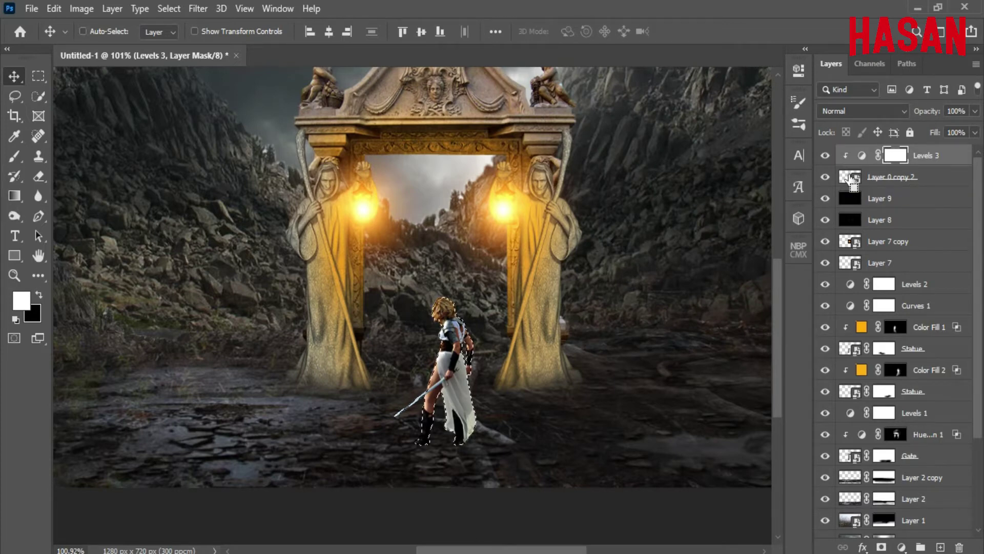
left_click(942, 548)
left_click_drag(948, 155, 948, 210)
- Fill the warrior-shaped selection with black on Layer 10 and deselect it
left_click(67, 9)
mouse_move(54, 8)
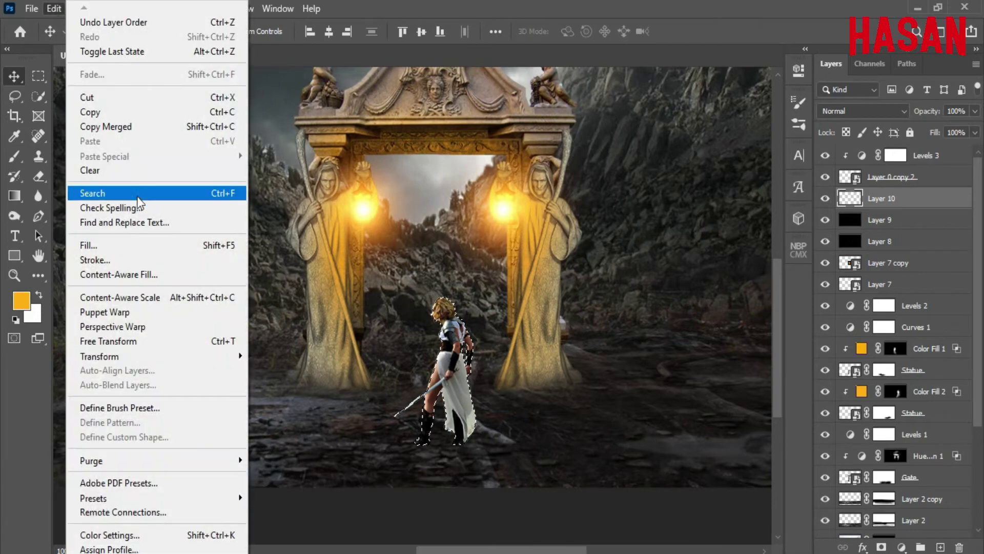
left_click(99, 242)
left_click(564, 116)
left_click(627, 118)
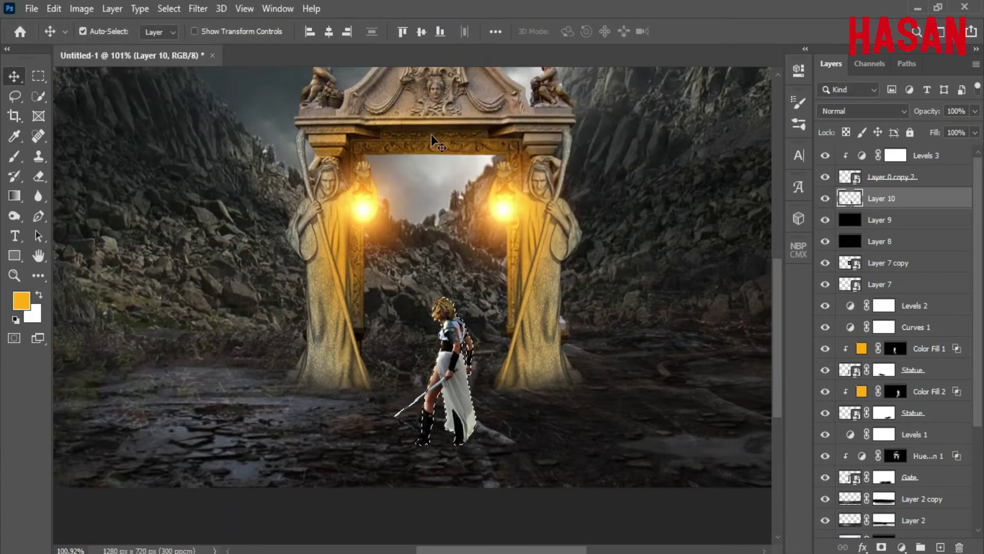
left_click(169, 9)
left_click(177, 31)
key("ctrl")
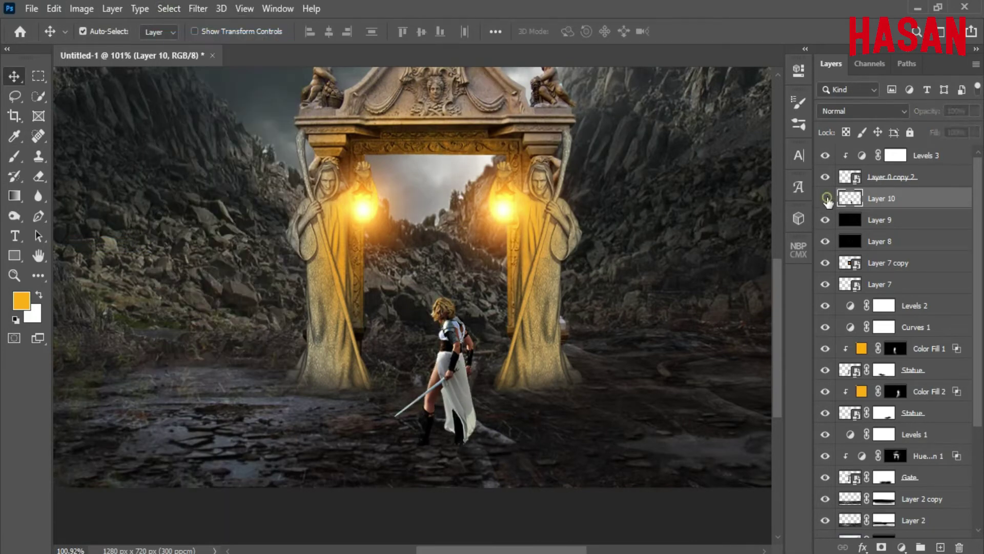
- Flip the black silhouette vertically and move it down so it meets the warrior's feet
key("ctrl+t")
right_click(441, 368)
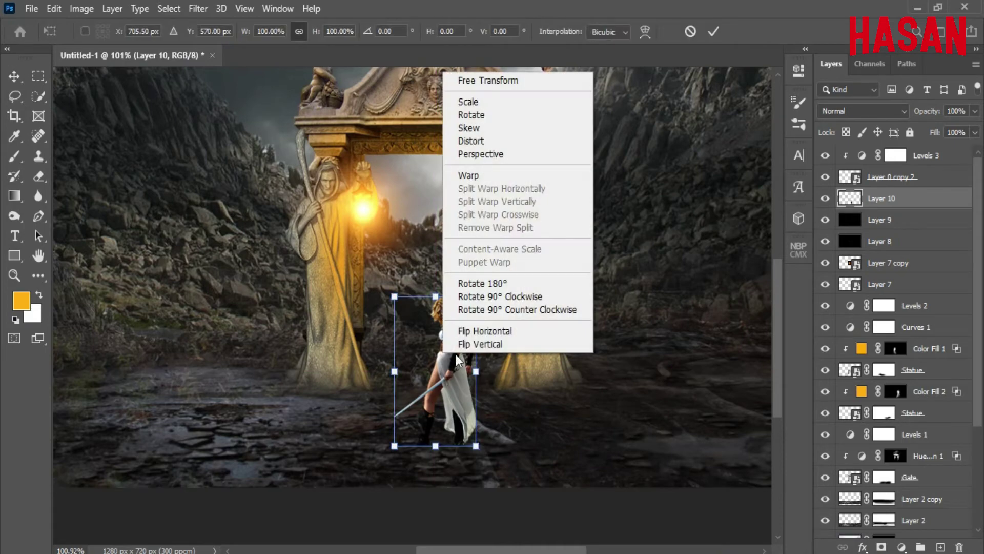
left_click(479, 343)
left_click_drag(455, 403, 454, 491)
left_click_drag(463, 456, 560, 437)
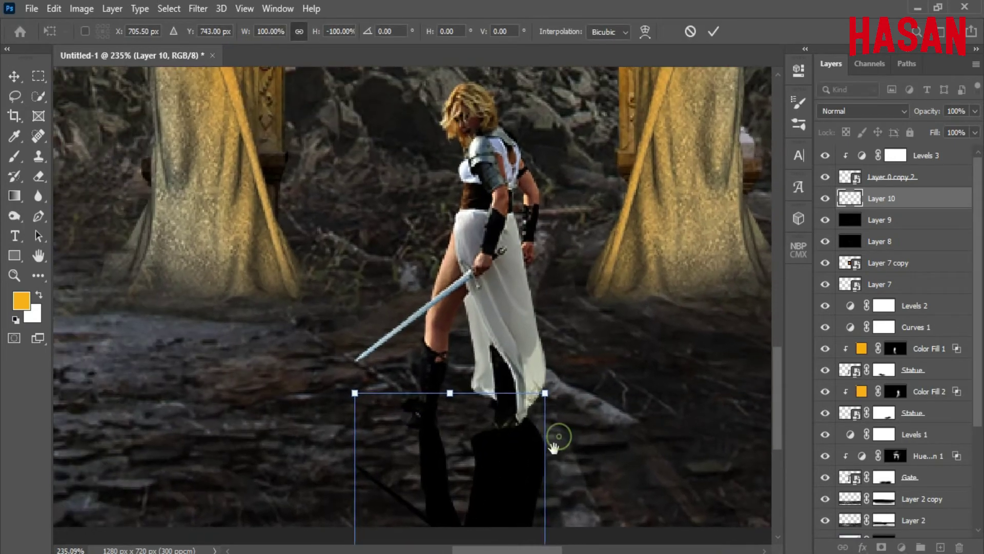
mouse_move(513, 458)
left_mouse_down()
mouse_move(510, 506)
mouse_move(512, 476)
left_mouse_up()
- Squash the flipped silhouette to a height of -62.89% and apply the transform
key("ctrl+minus")
key("ctrl+minus")
key("ctrl+minus")
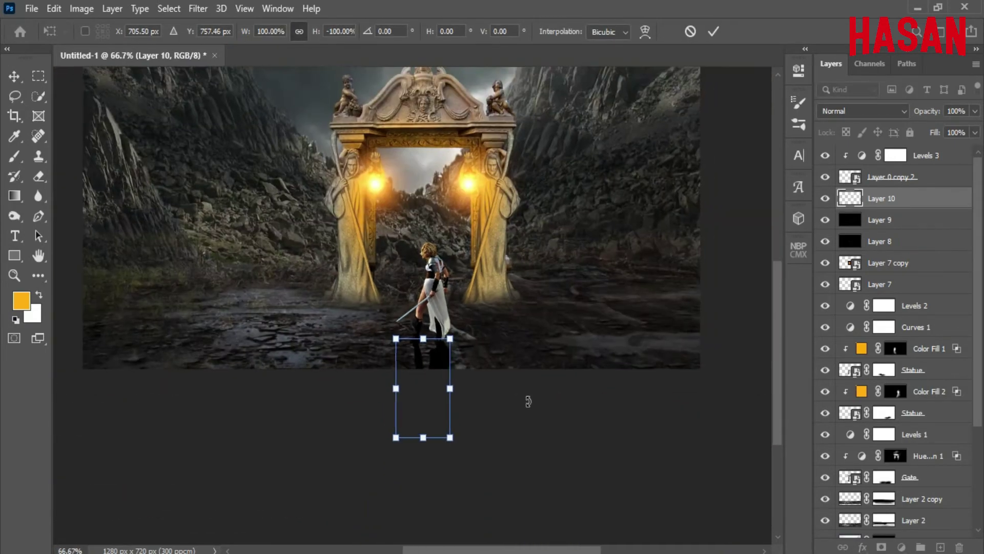
key("ctrl+plus")
left_click_drag(430, 503, 437, 446)
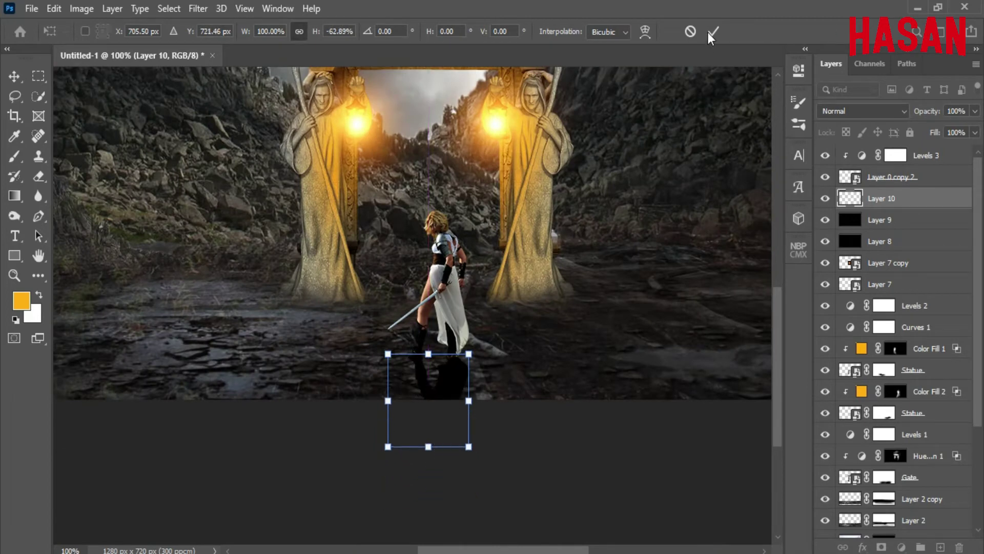
left_click(714, 31)
- Apply a Gaussian Blur with a 3-pixel radius to the warrior's shadow on Layer 10
left_click(198, 8)
mouse_move(299, 180)
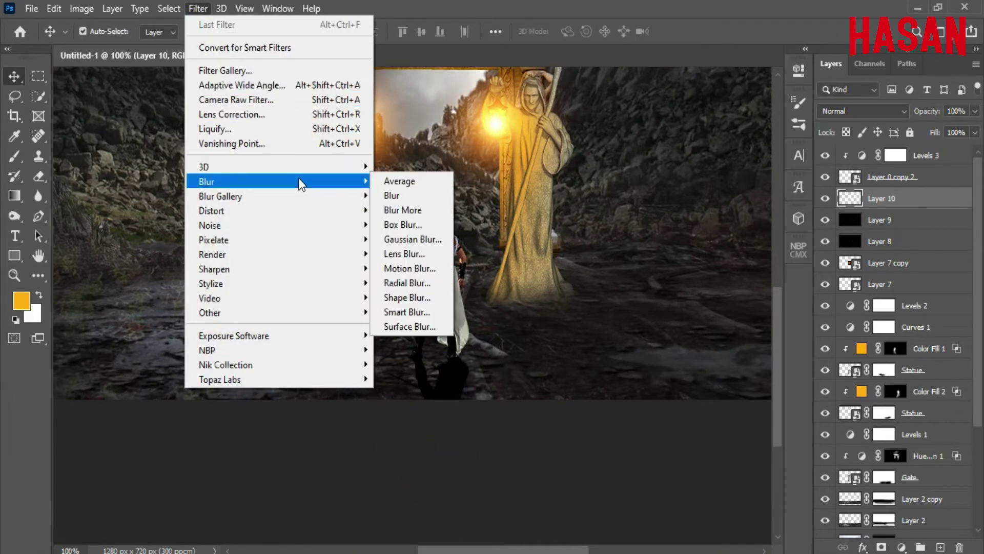
left_click(409, 237)
type("3")
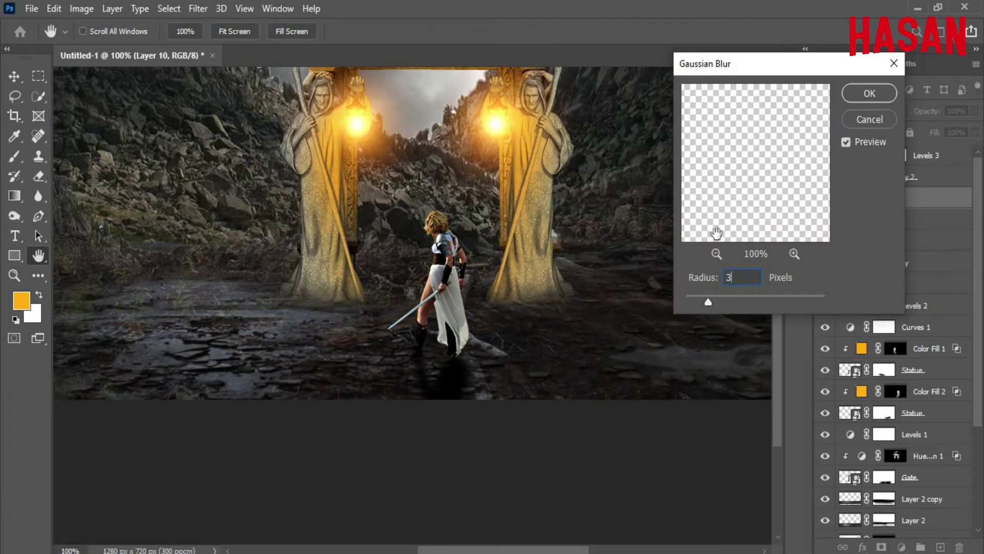
left_click(869, 93)
- Reduce the shadow layer's opacity to 60% and compare the image with the shadow hidden and shown
left_click_drag(920, 112, 900, 114)
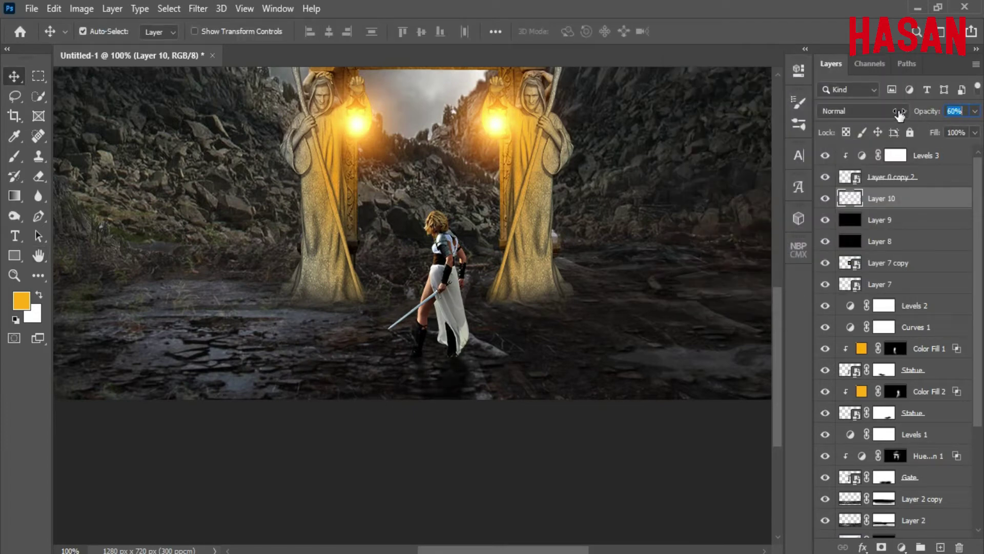
left_click(825, 199)
left_click(825, 199)
key("ctrl+minus")
key("ctrl+minus")
key("ctrl+minus")
key("ctrl+0")
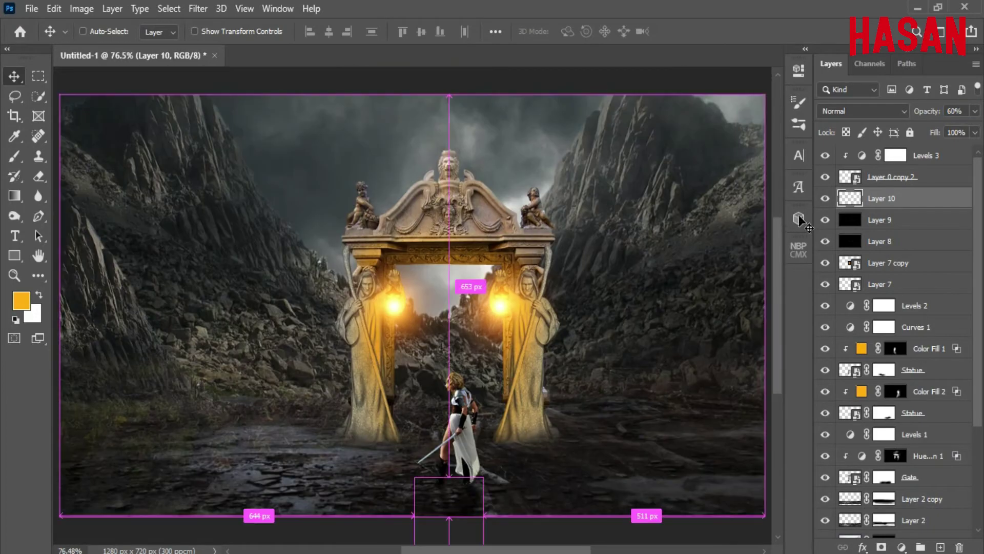
- Add an orange solid colour fill above the warrior's Levels 3 adjustment and clip it to the warrior
left_click(908, 178)
left_click(843, 159)
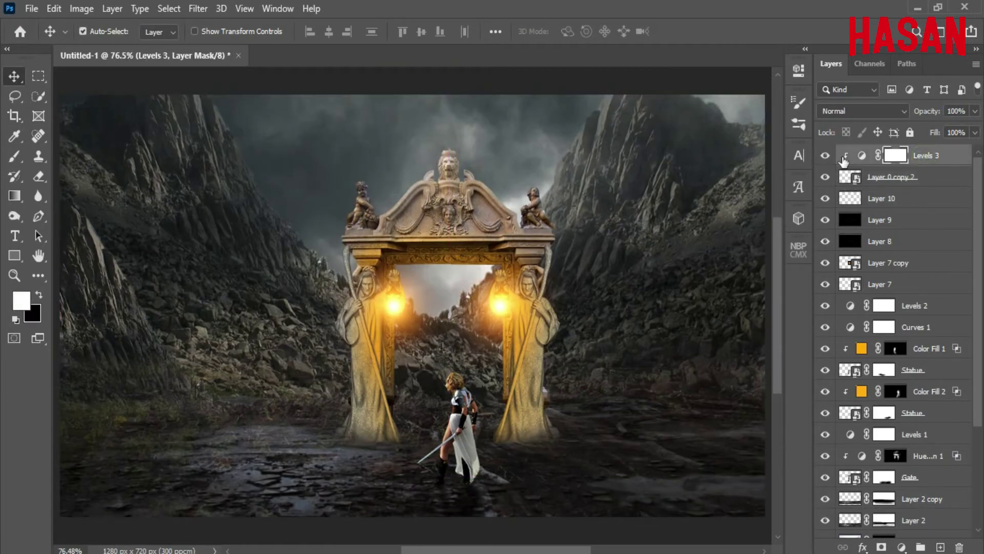
left_click(902, 547)
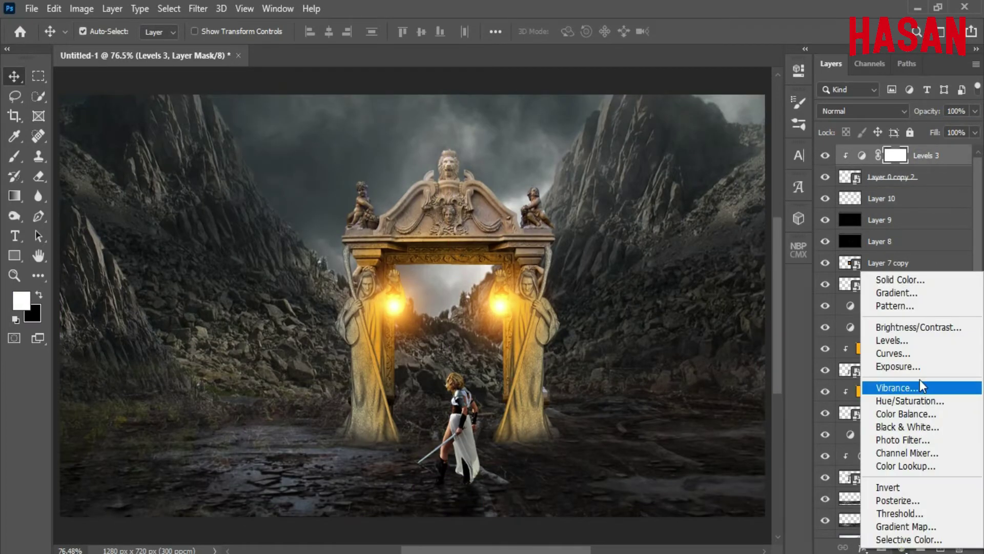
left_click(902, 280)
left_click(837, 154)
right_click(912, 154)
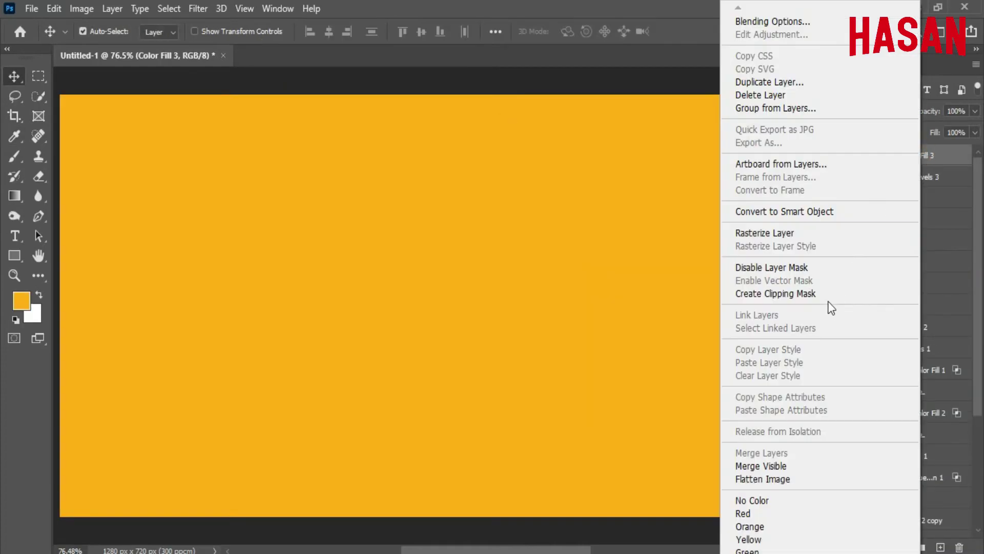
left_click(828, 293)
- Split the Underlying Layer shadow slider to 4 / 166 in Color Fill 3's Blend If settings and apply it
left_click(962, 154)
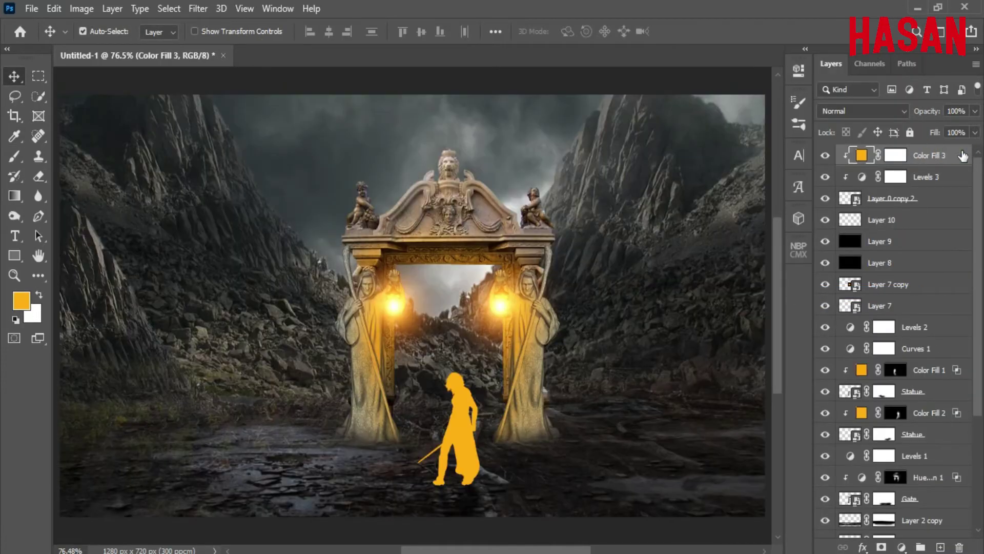
double_click(962, 155)
left_click_drag(323, 113, 849, 55)
left_click_drag(740, 350, 858, 349)
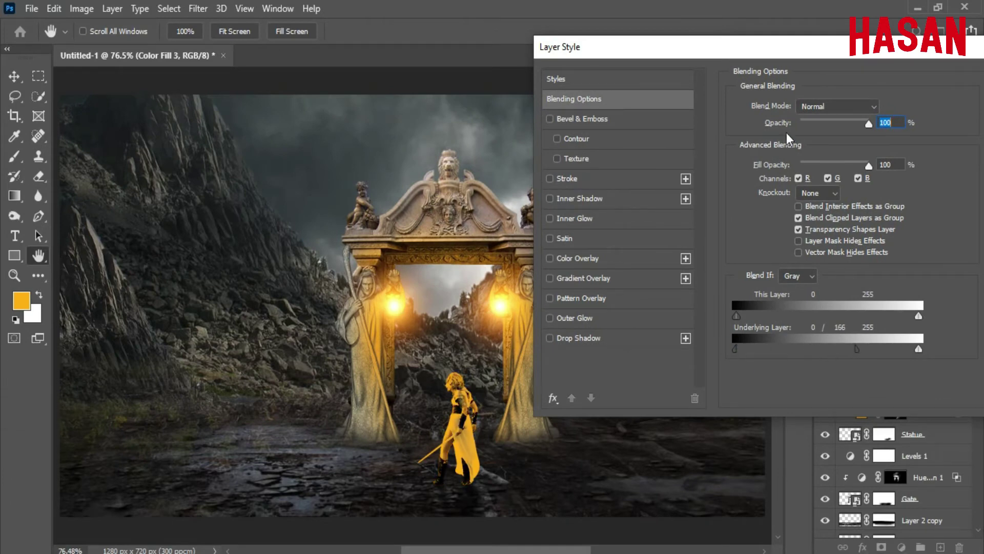
left_click_drag(743, 350, 746, 351)
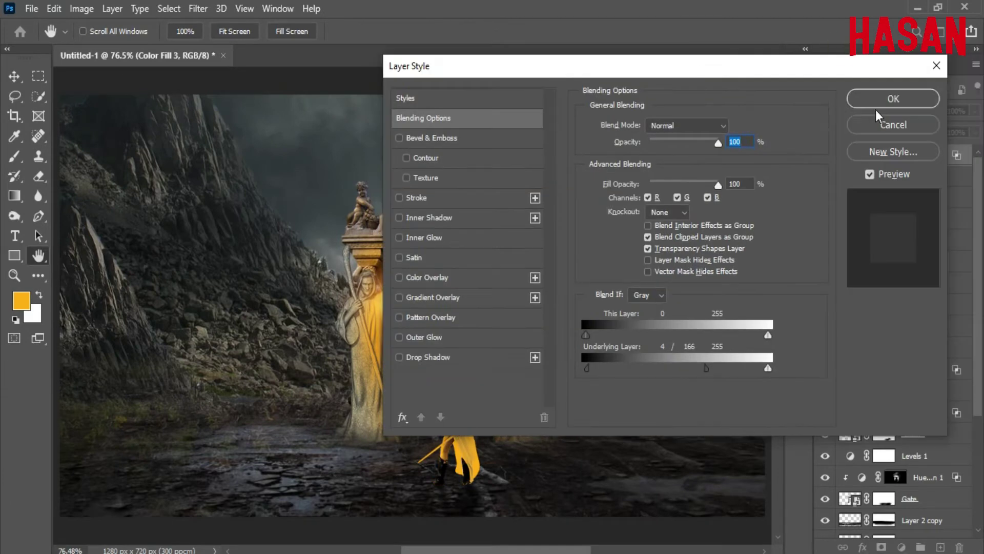
left_click(877, 103)
- Invert the Color Fill 3 layer mask to hide the orange from the warrior
left_click(895, 155)
left_click(798, 71)
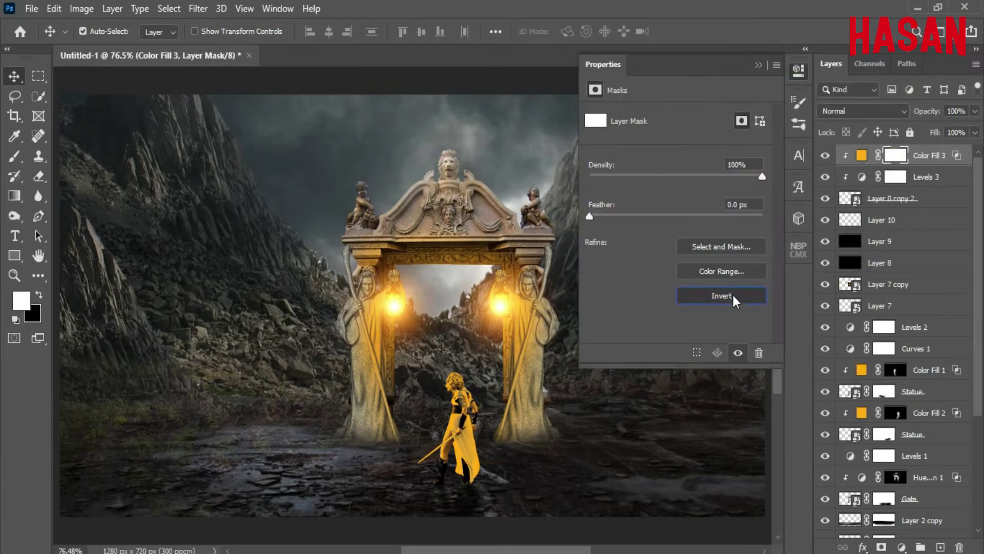
left_click(737, 293)
- Paint orange light onto the warrior's hair, shoulders, leg and sword in white on the Color Fill 3 mask at 7% flow
left_click(15, 157)
scroll(453, 426, "up", 5)
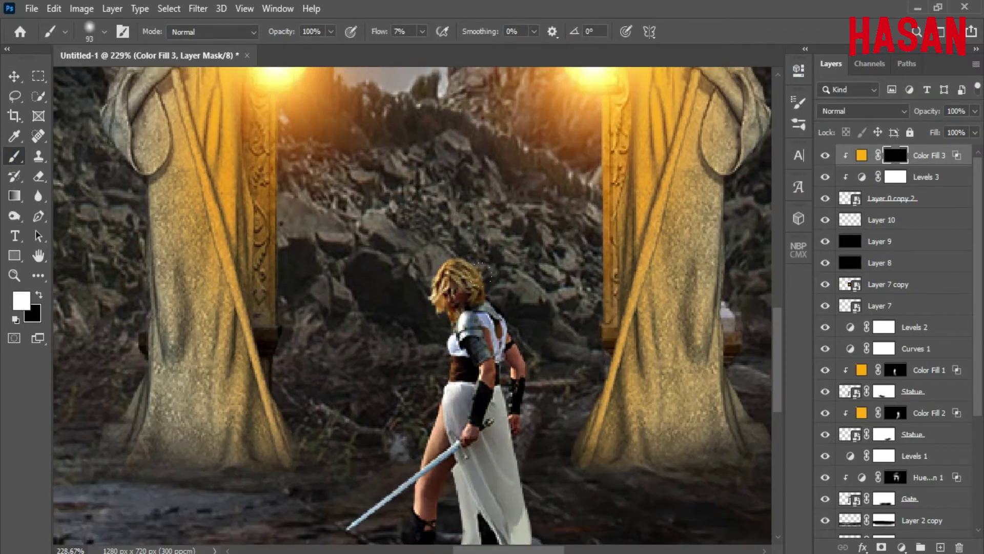
scroll(495, 209, "down", 3)
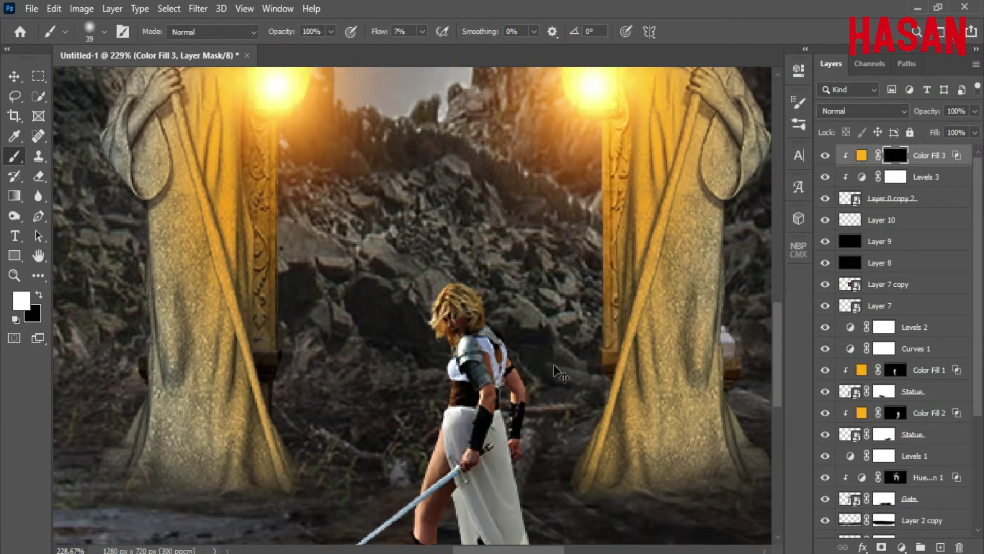
mouse_move(448, 244)
left_mouse_down()
mouse_move(524, 327)
mouse_move(437, 238)
mouse_move(473, 268)
left_mouse_up()
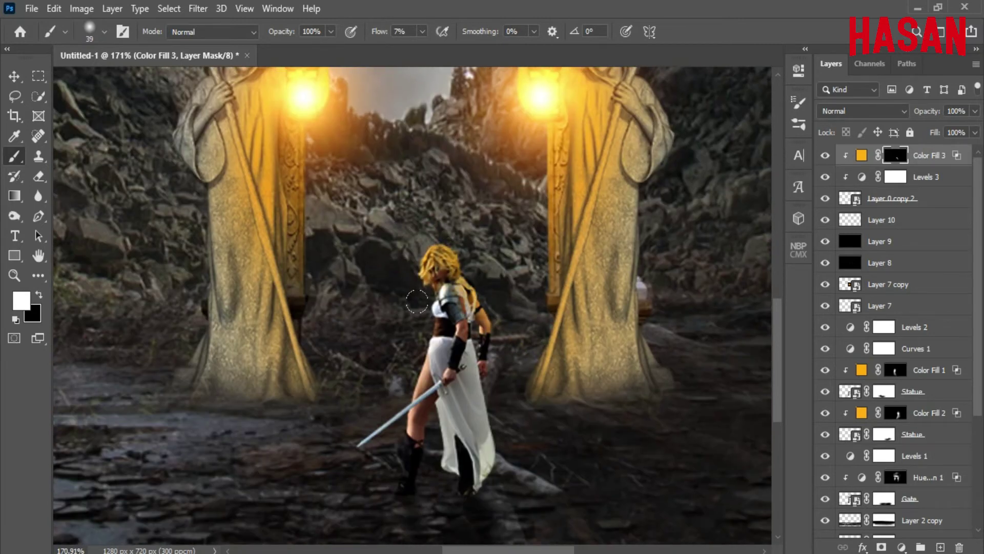
scroll(325, 446, "down", 1)
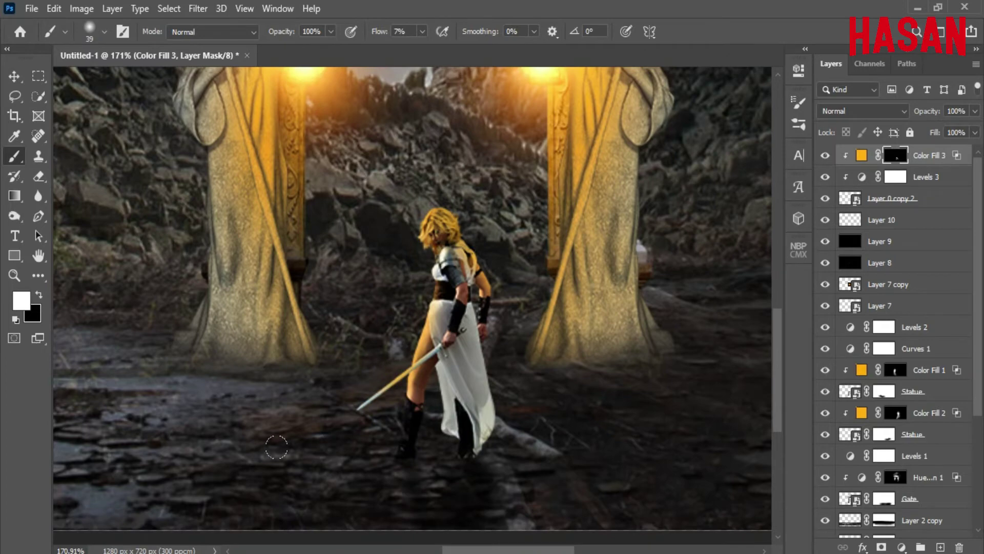
scroll(276, 446, "up", 1)
scroll(463, 388, "up", 3)
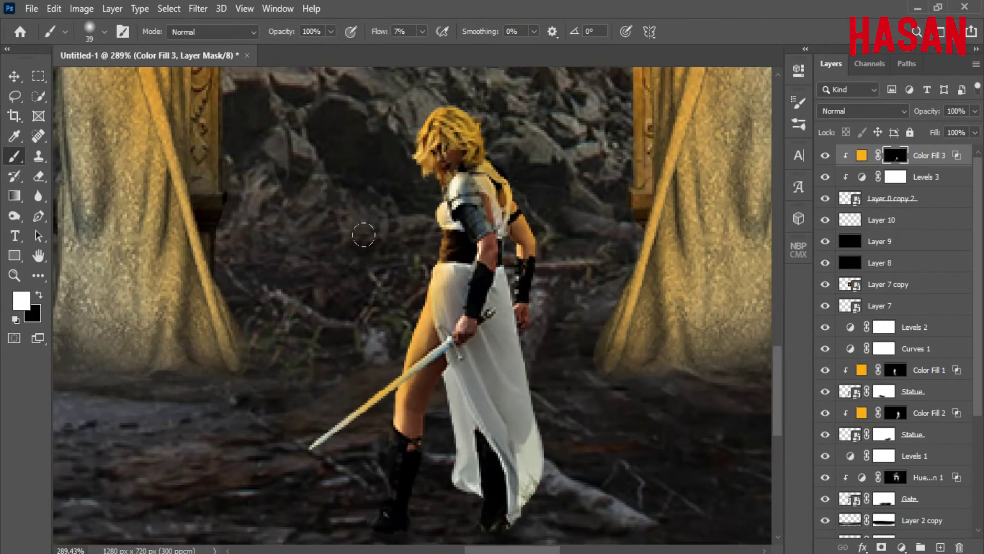
scroll(364, 235, "up", 2)
key("ctrl+0")
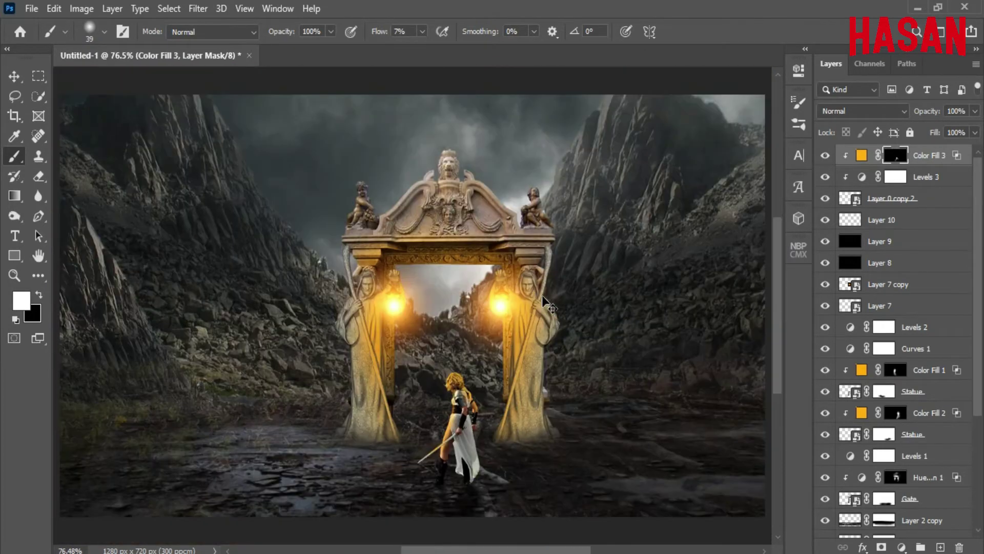
- Adjust the warrior's Levels 3 sliders, and set the brush flow to 14% for the Color Fill 3 mask
double_click(895, 177)
left_click_drag(702, 226, 716, 225)
left_click(895, 155)
left_click_drag(365, 32, 373, 32)
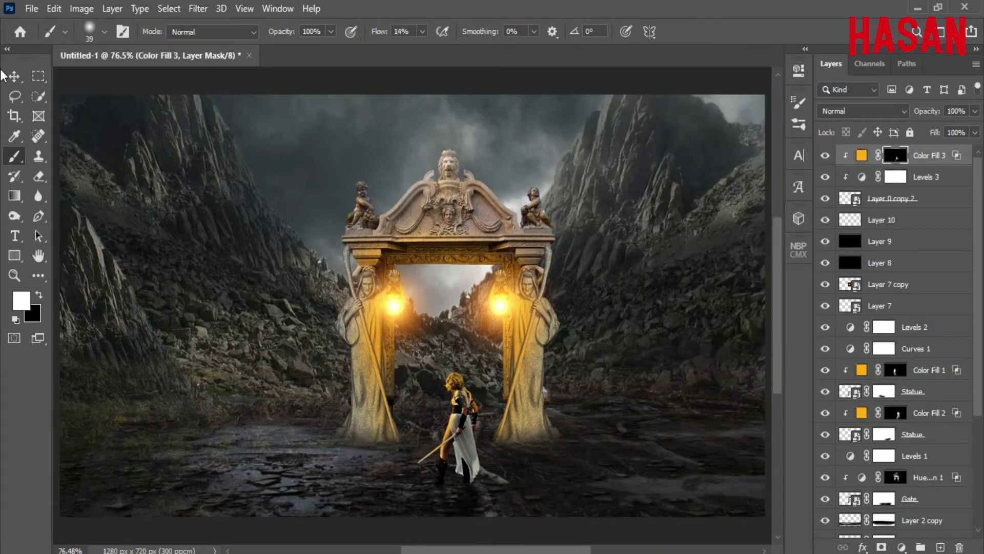
left_click(14, 75)
left_click(113, 9)
mouse_move(168, 24)
left_click(314, 22)
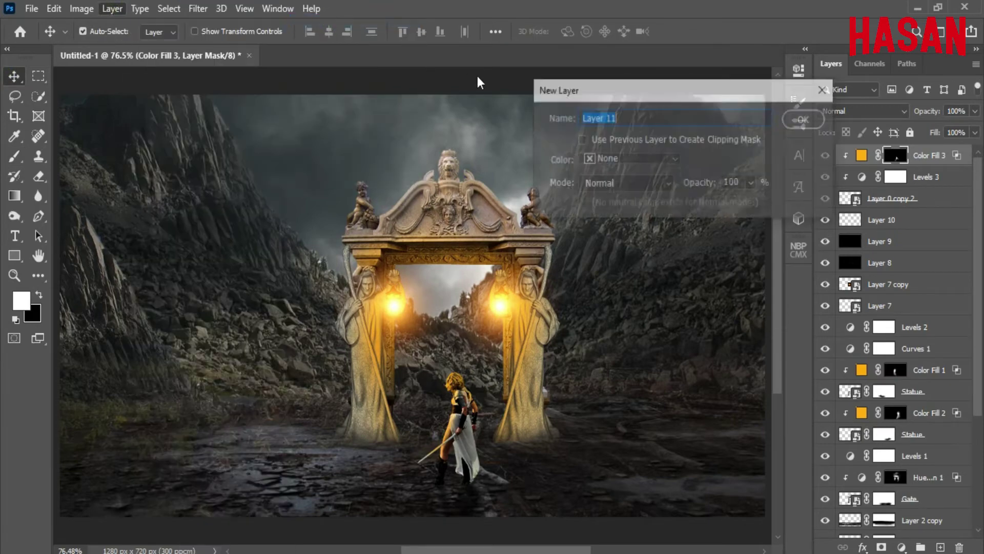
left_click(659, 189)
left_click(648, 292)
left_click(804, 118)
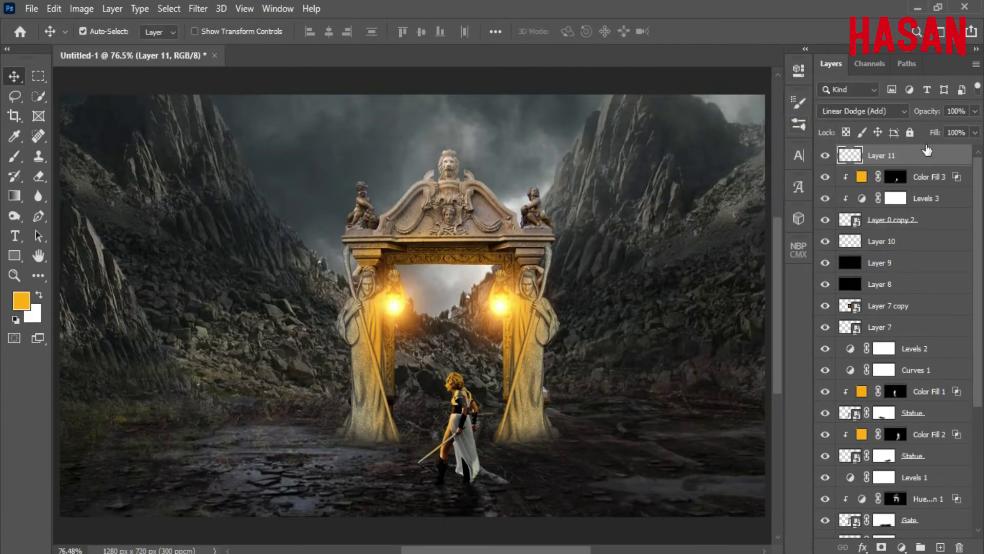
key("ctrl+z")
- Create a new Linear Dodge (Add) layer filled with its neutral black colour and clip it to the warrior
left_click(113, 9)
mouse_move(196, 31)
left_click(314, 22)
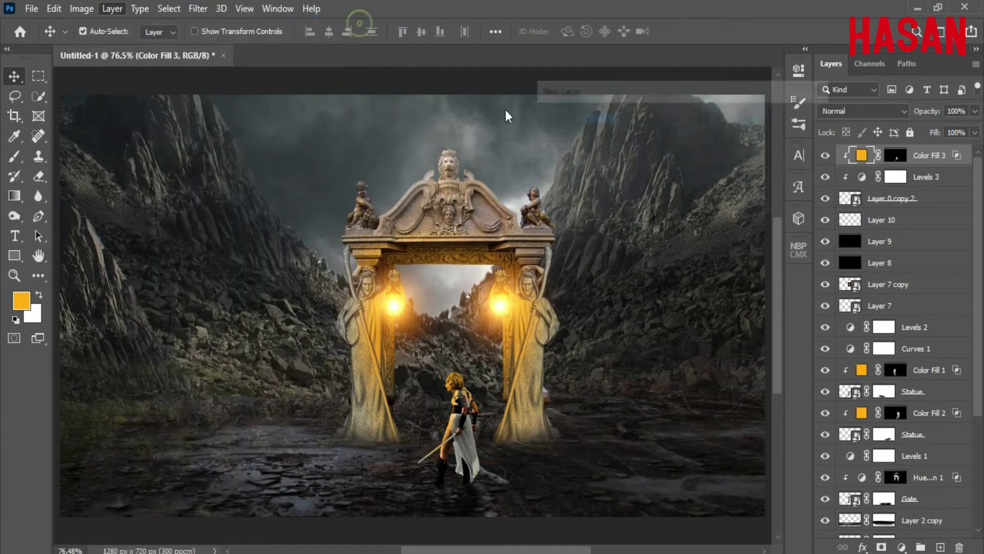
left_click(626, 156)
left_click(631, 226)
left_click(582, 203)
left_click(802, 117)
scroll(569, 377, "up", 4)
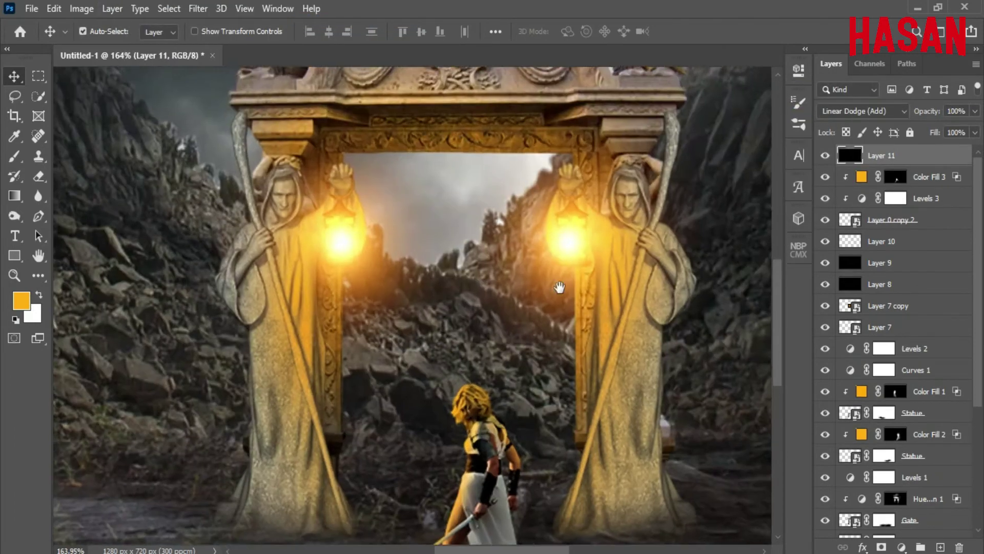
right_click(940, 162)
left_click(803, 293)
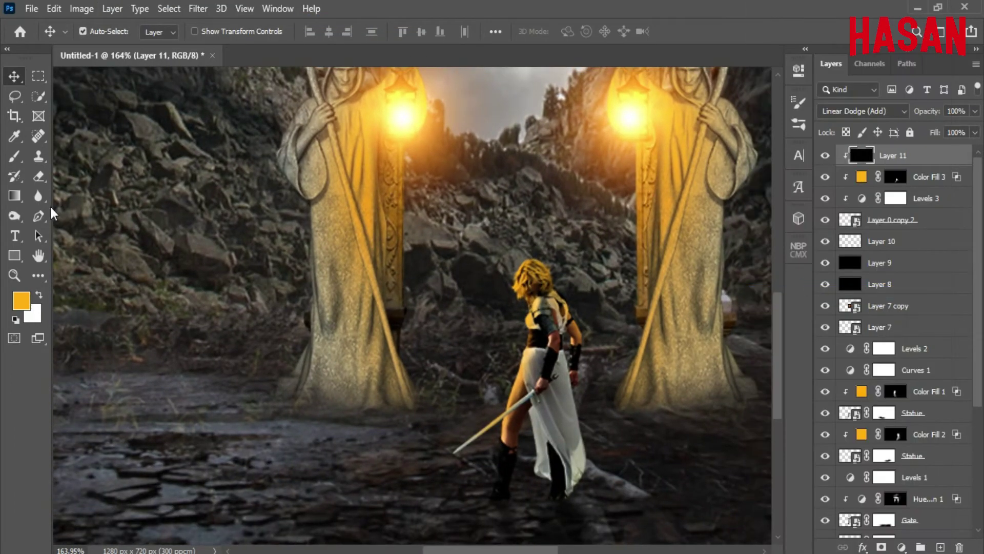
- Paint highlights on the warrior and sword in white on Layer 11 with the brush flow at 8%
key("x")
key("b")
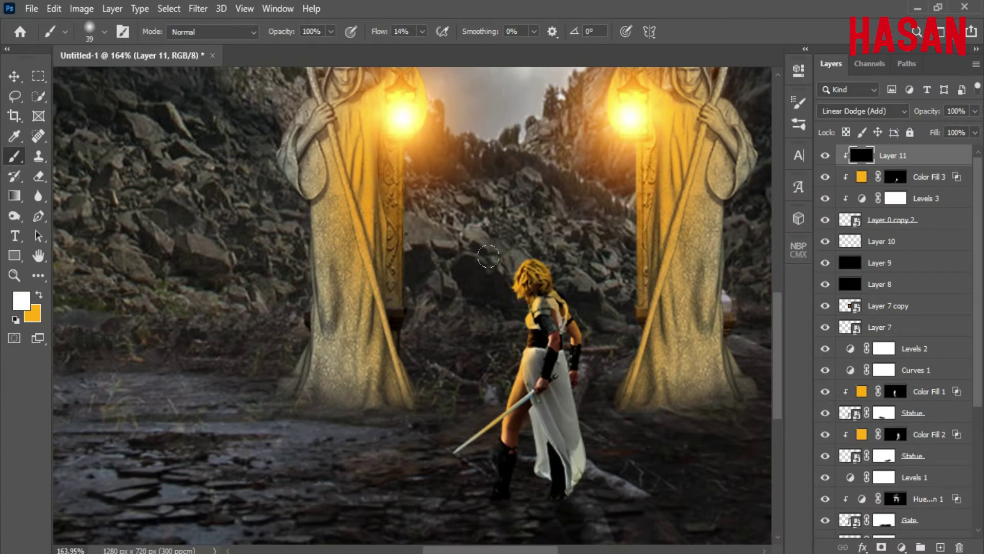
left_click_drag(386, 32, 379, 34)
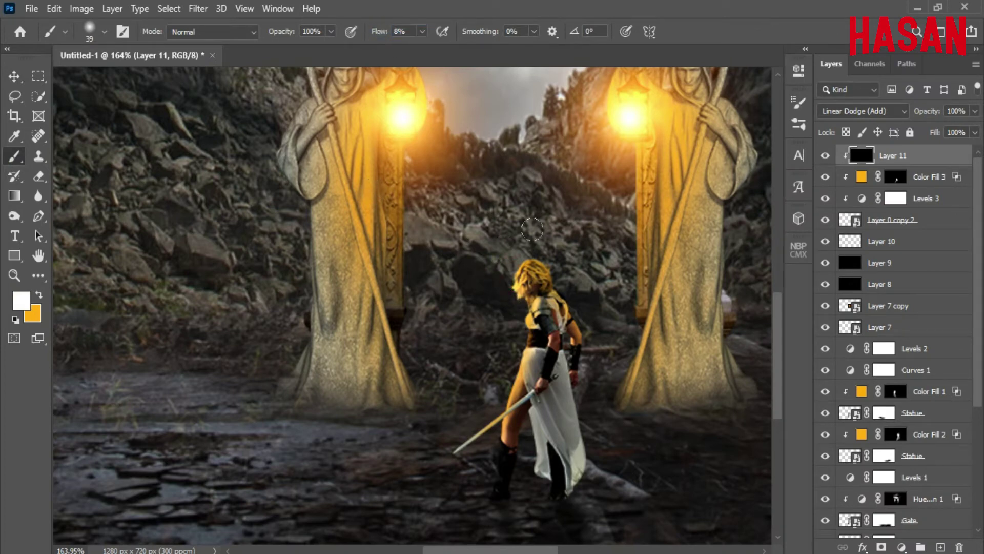
scroll(523, 319, "down", 3)
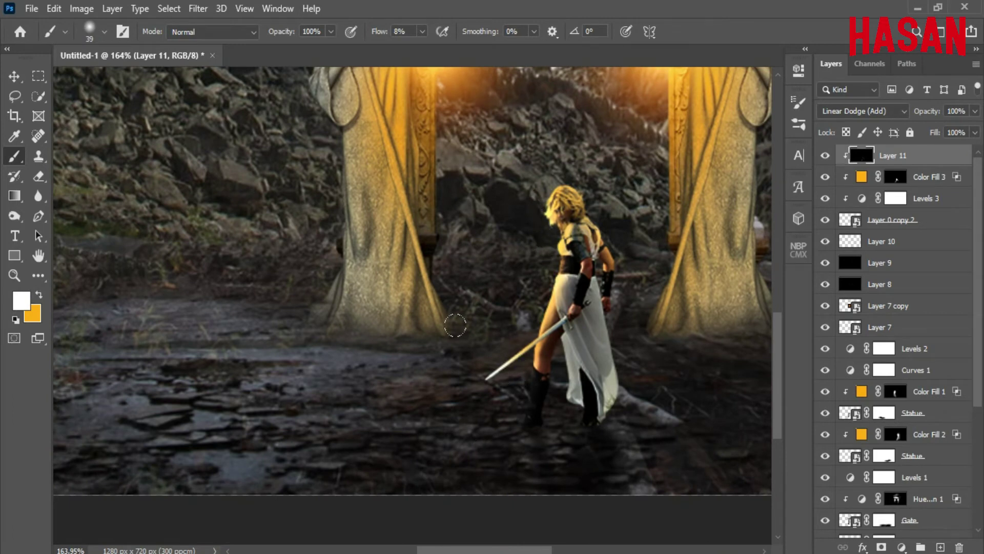
left_click_drag(506, 366, 612, 326)
- Paint more golden light onto the sword on the Color Fill 3 mask and onto the gate on the Hue/Saturation 1 mask
left_click(897, 179)
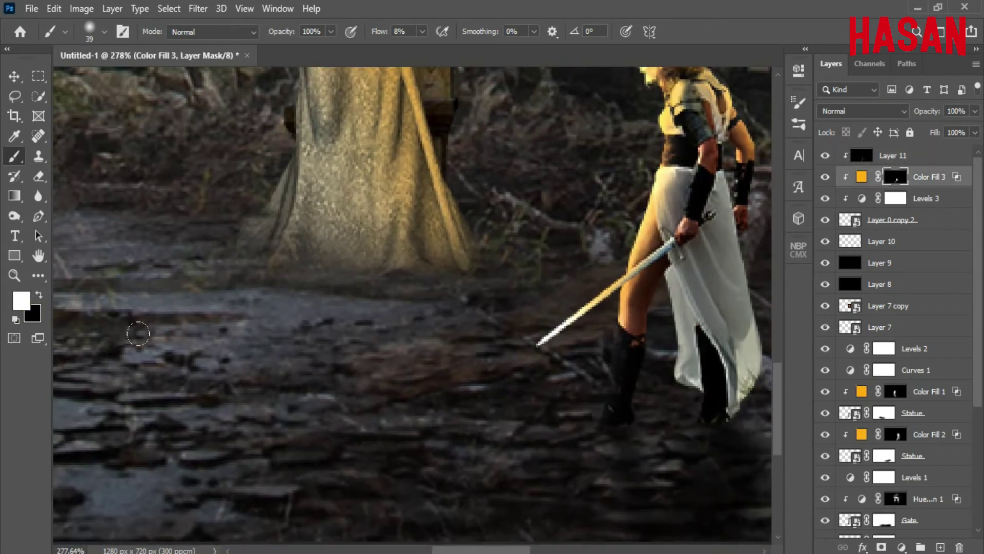
scroll(541, 327, "down", 5)
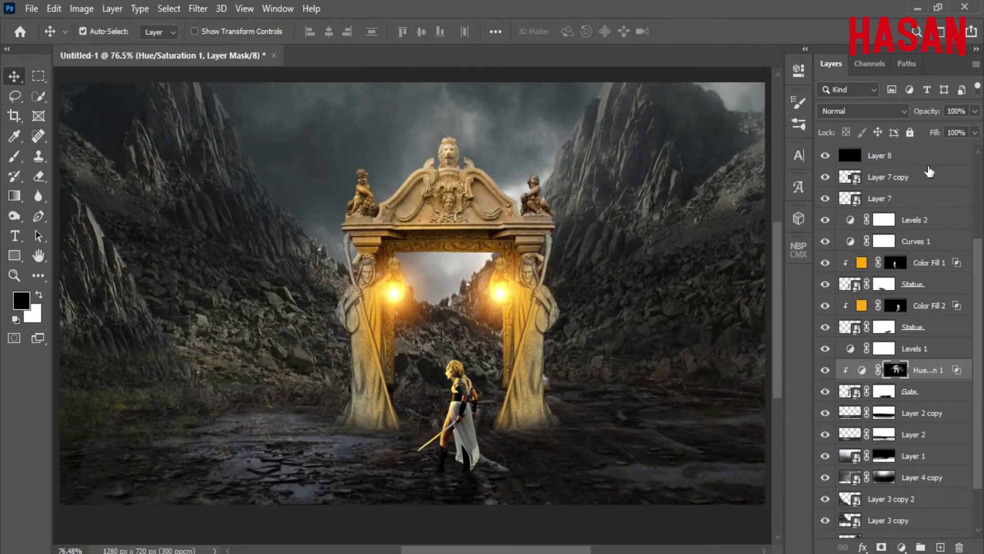
- Bring the castle image into the composite above Layer 8 and put the castle's source document away
left_click(910, 156)
left_click(826, 155)
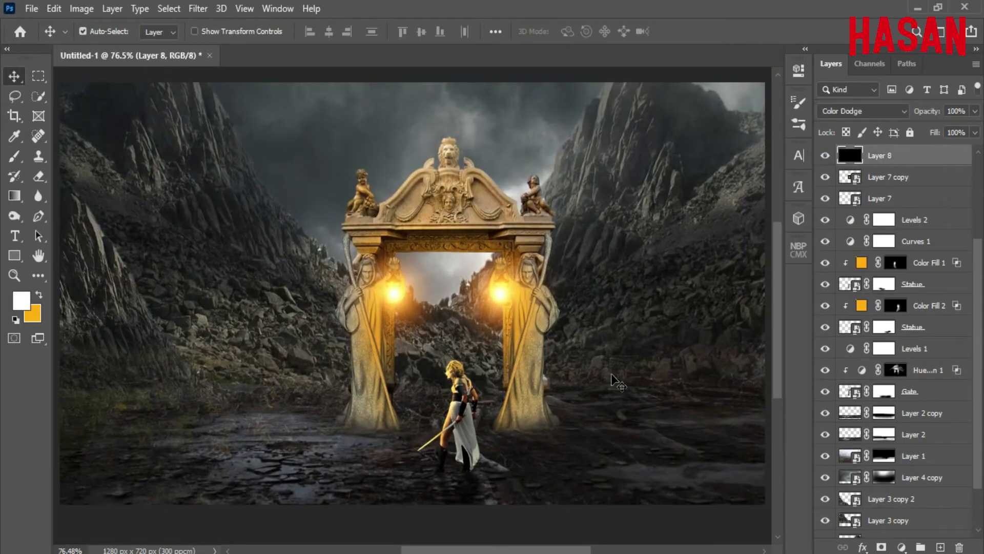
mouse_move(400, 553)
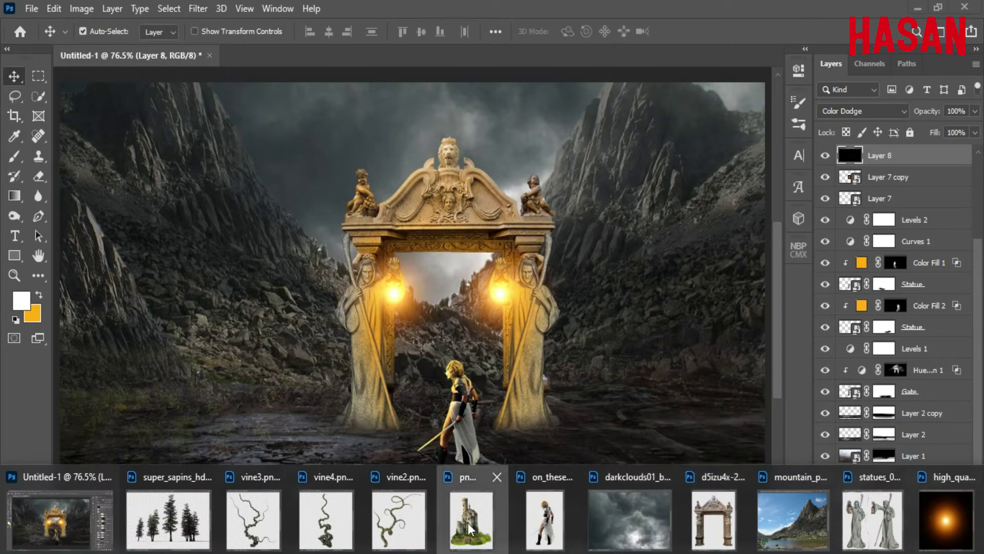
left_click(471, 517)
left_click_drag(462, 104, 766, 78)
left_click_drag(714, 287, 447, 281)
left_click(857, 76)
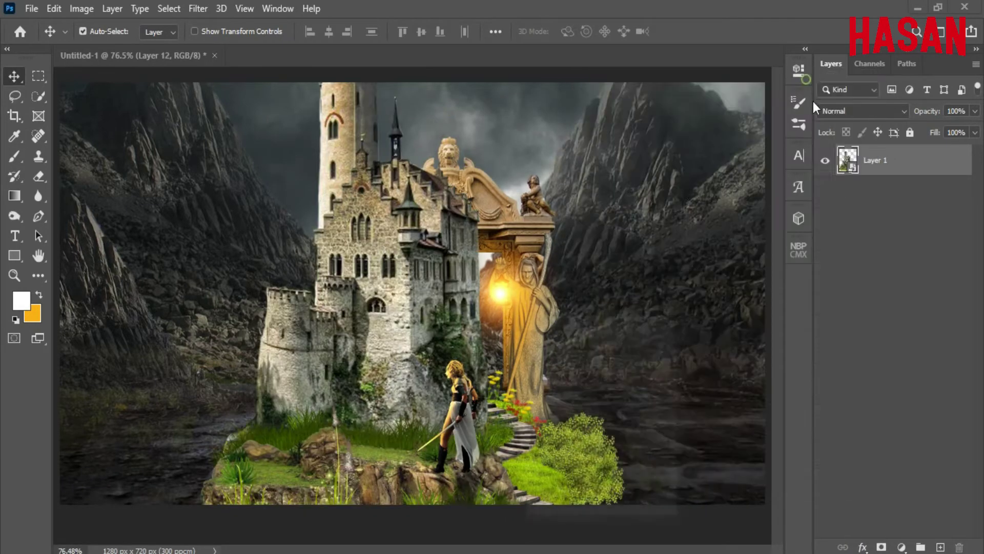
- Move the castle layer down the stack to directly beneath the Gate layer
scroll(931, 285, "down", 3)
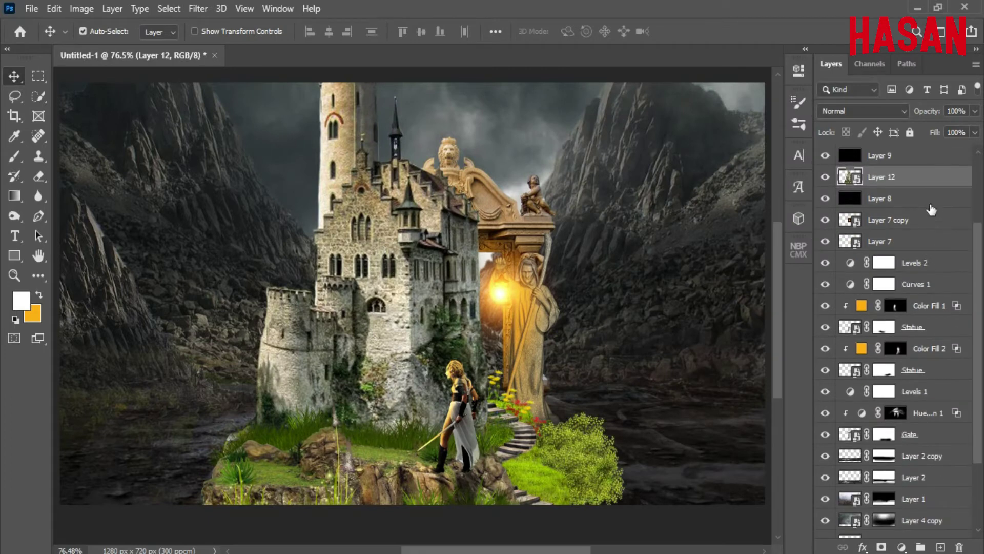
left_click_drag(931, 177, 917, 467)
scroll(905, 304, "down", 3)
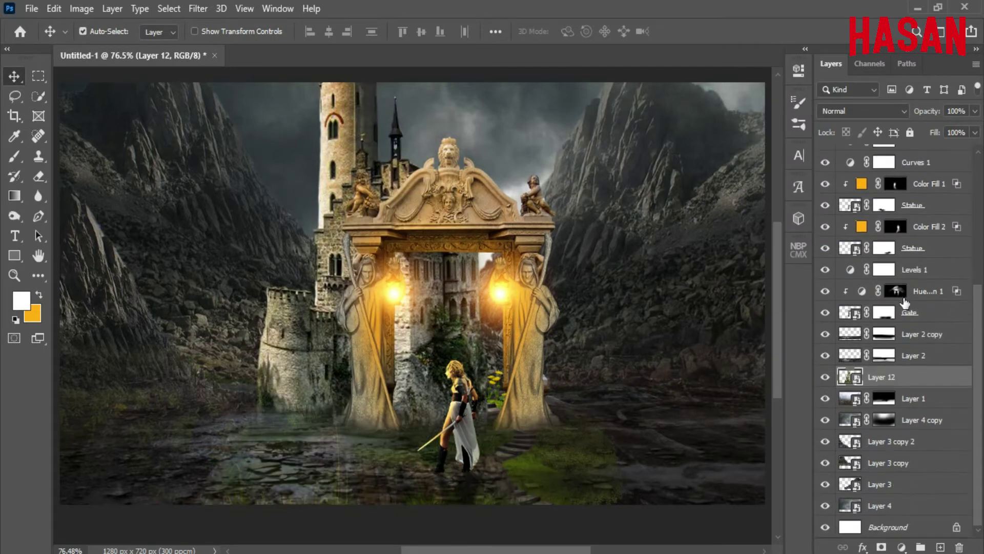
left_click_drag(923, 377, 920, 324)
- Scale the castle to 13.46%, place it beside the gate at X 510 px, Y 256 px, and apply the transform
key("ctrl")
key("ctrl+t")
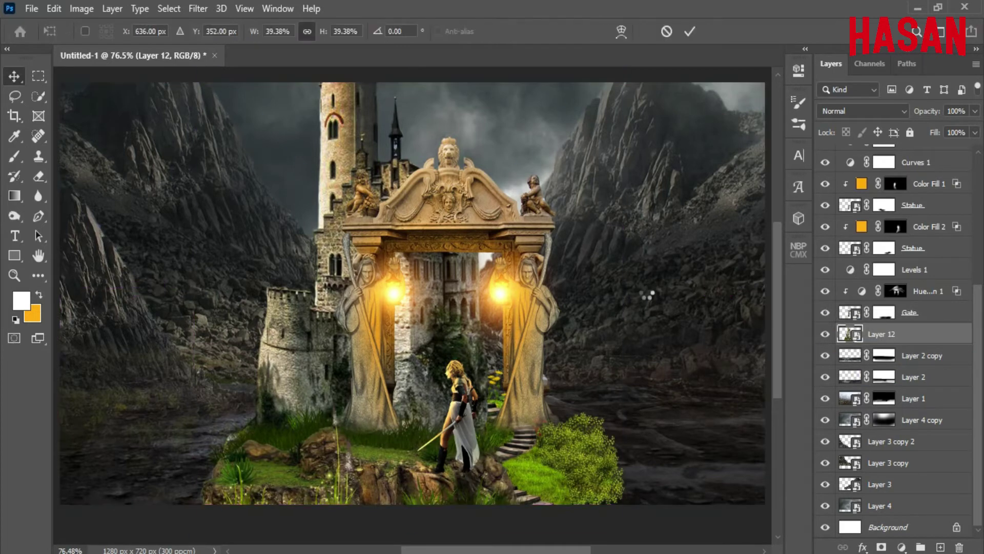
left_click_drag(627, 289, 414, 232)
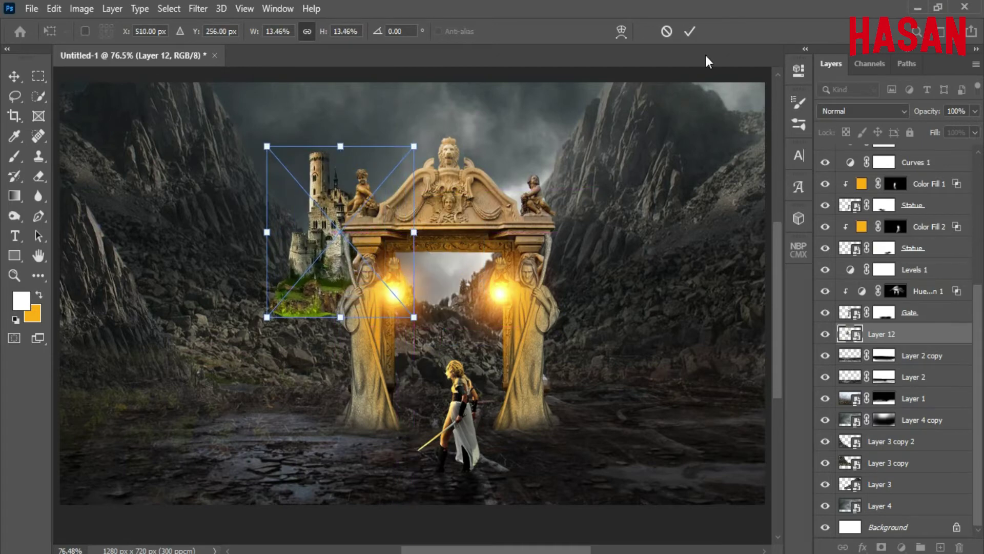
left_click(690, 32)
- Move the castle layer beneath Layer 3 copy, enlarge the castle to 19.64% behind the mountains and apply the transform
left_click_drag(944, 336, 946, 474)
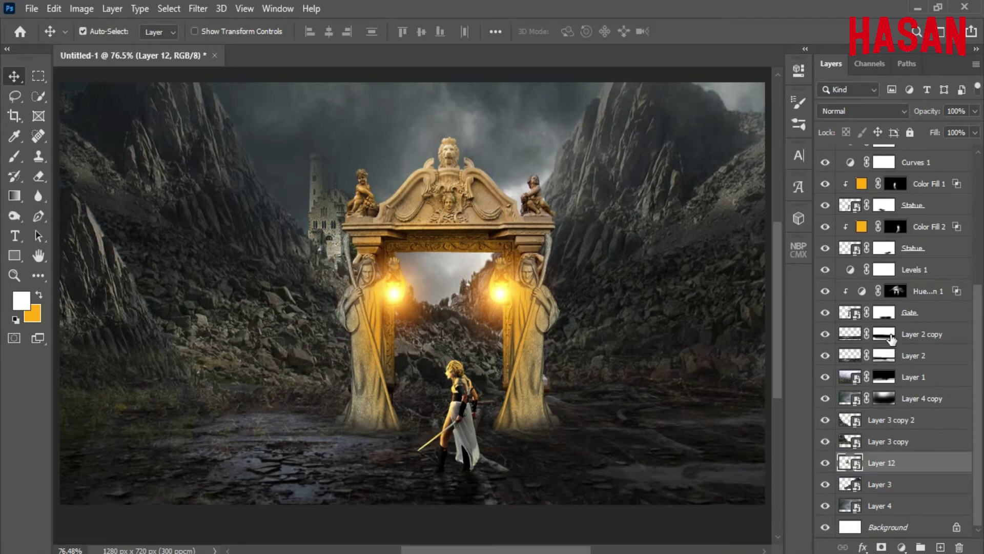
key("ctrl+t")
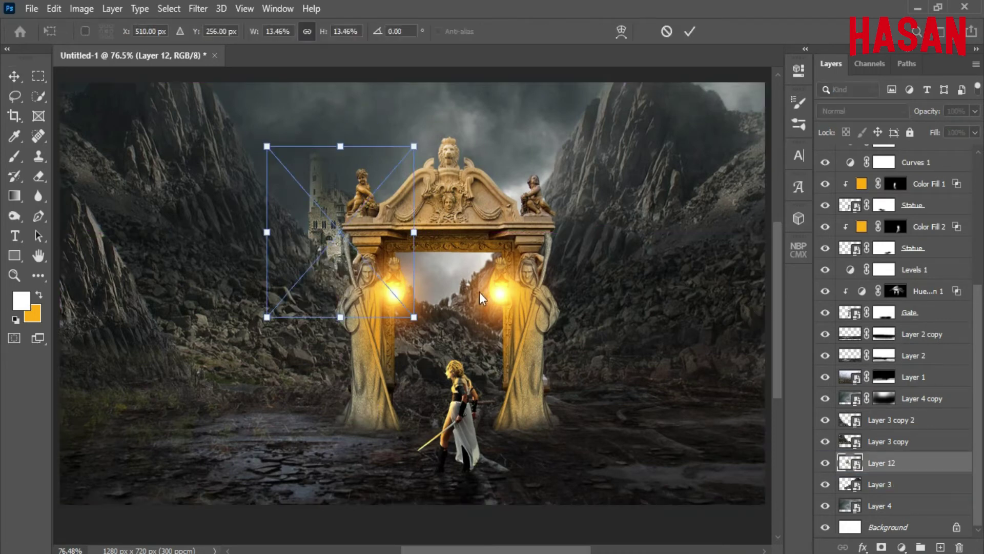
left_click_drag(417, 233, 447, 232)
left_click_drag(335, 235, 359, 239)
left_click(690, 32)
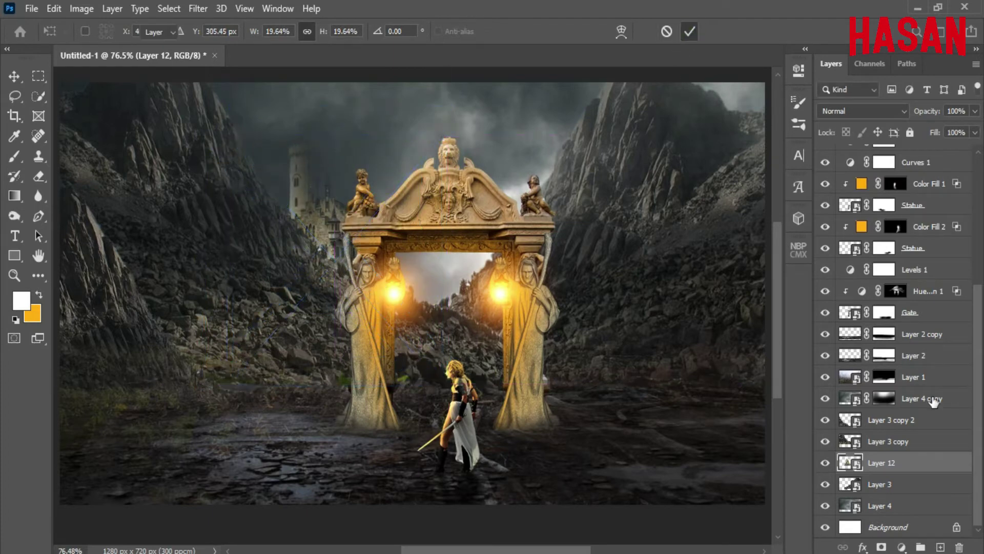
- Duplicate the castle on Layer 12 and flip the copy horizontally
right_click(934, 462)
left_click(777, 43)
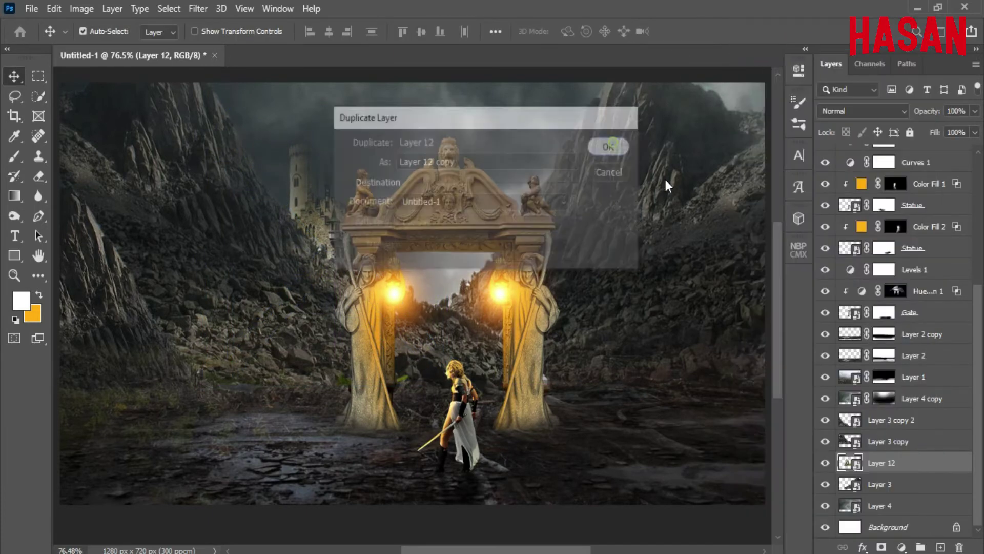
key("Return")
key("ctrl")
key("ctrl+t")
right_click(319, 194)
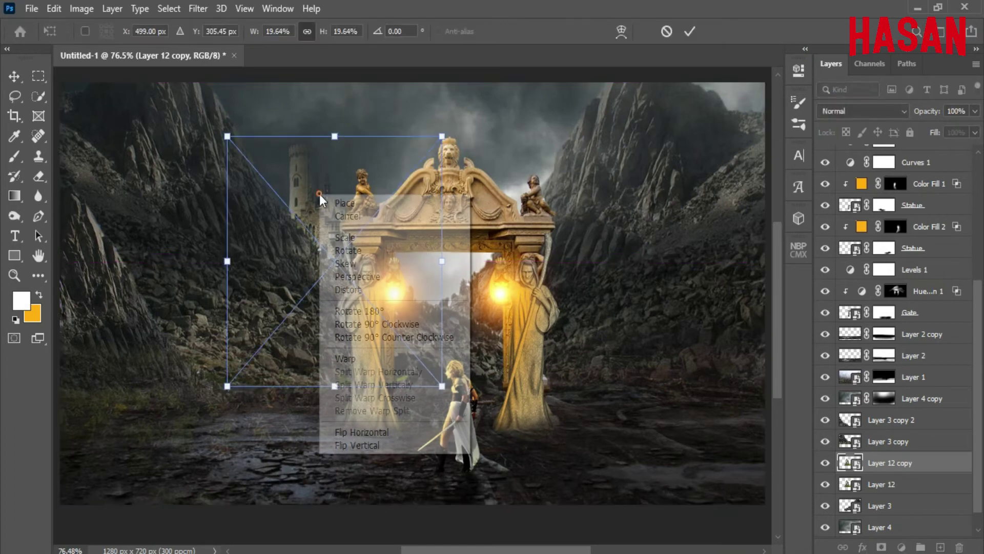
left_click(353, 431)
- Move the flipped castle to the right of the gate, enlarge it to 24.17% and apply the transform
left_click_drag(354, 242, 576, 231)
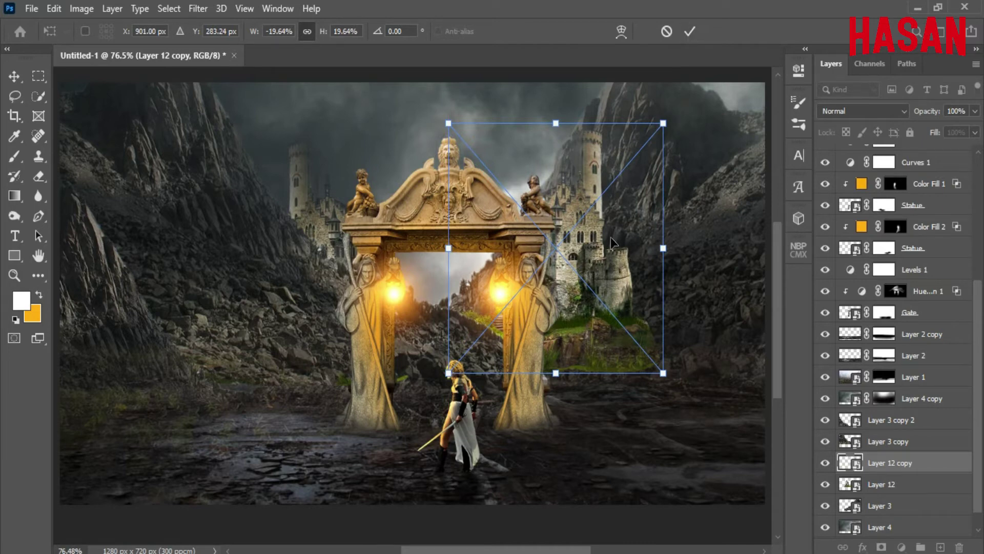
left_click_drag(663, 248, 653, 222)
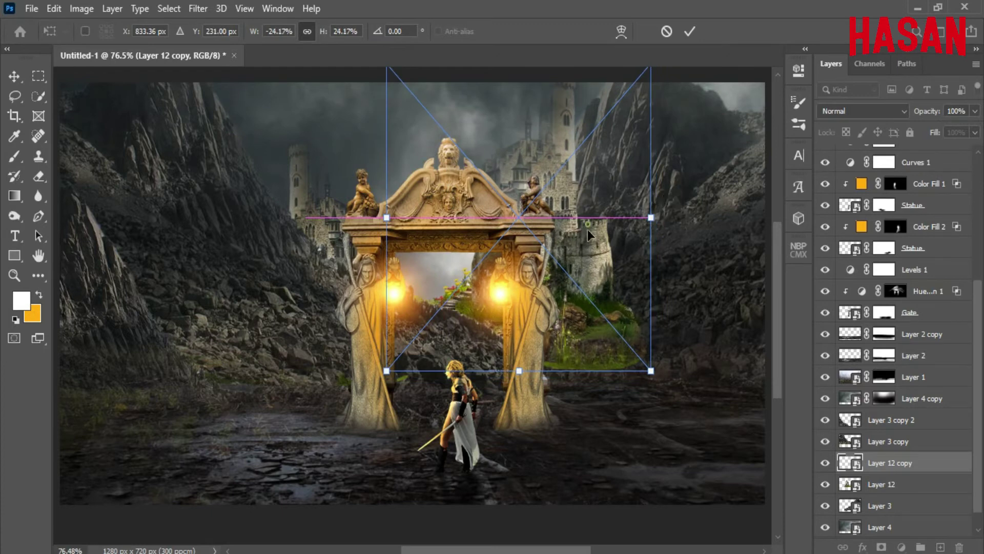
left_click_drag(587, 229, 594, 255)
left_click(689, 34)
- Add a mask to Layer 12 copy and paint its grassy base out in black with a soft brush at 24% flow
left_click(881, 545)
key("d")
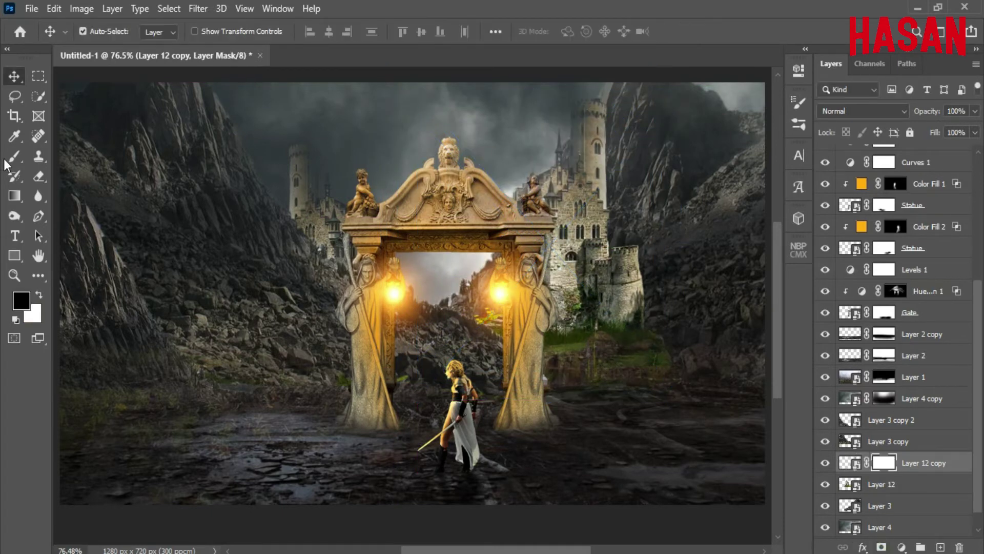
left_click(16, 155)
left_click(123, 156)
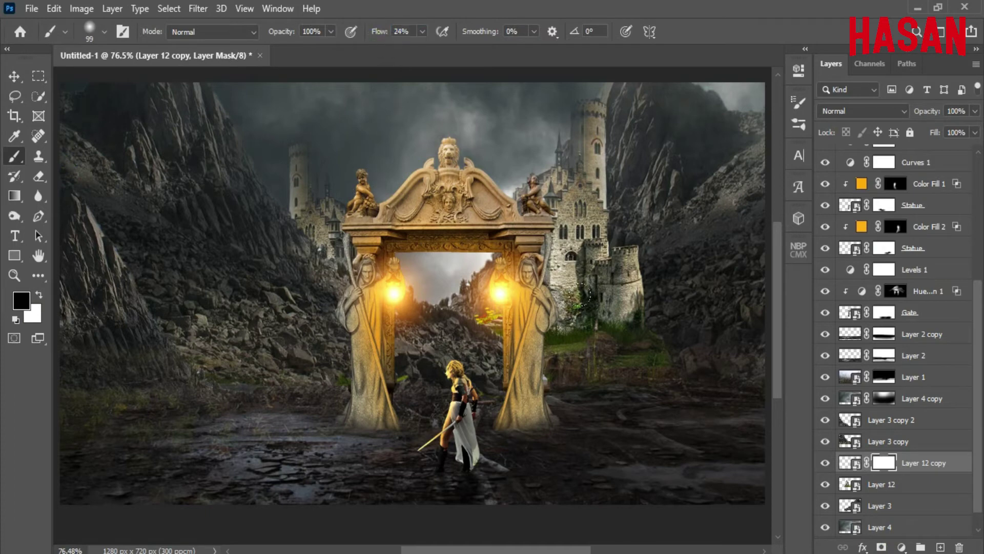
mouse_move(508, 330)
left_mouse_down()
mouse_move(565, 296)
mouse_move(461, 288)
left_mouse_up()
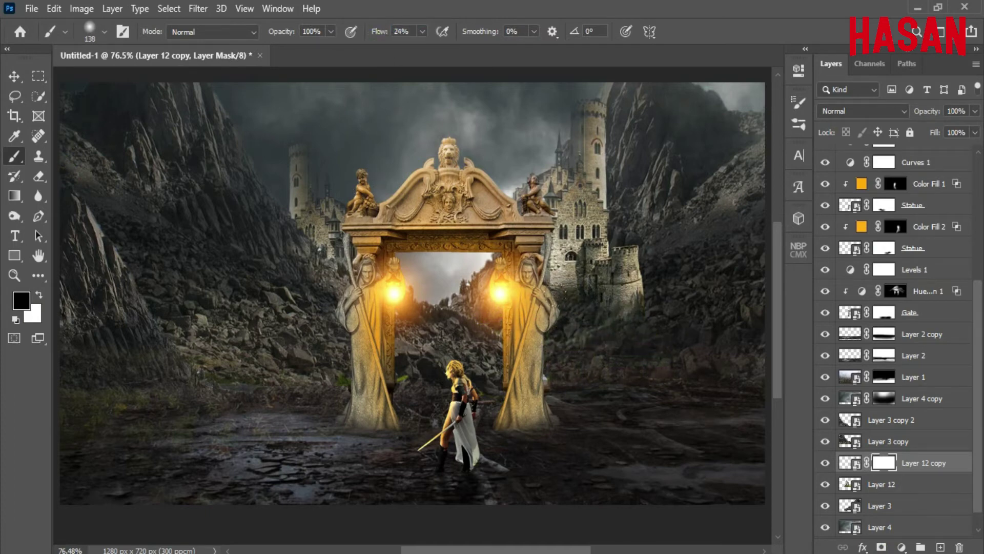
left_click_drag(555, 294, 565, 283)
scroll(510, 373, "up", 1)
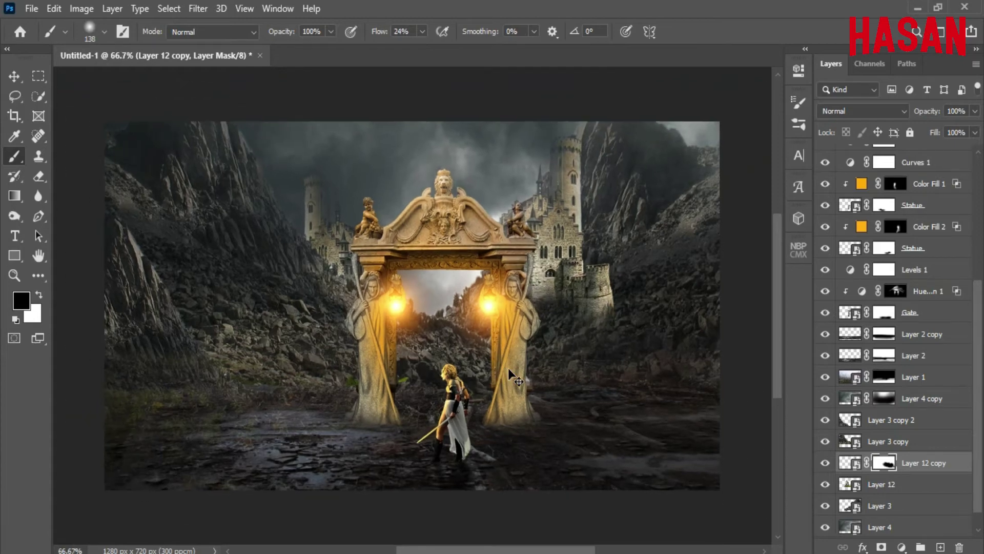
- Apply a Gaussian Blur with a 1-pixel radius to the image content of Layer 12 copy
left_click(853, 464)
left_click(197, 9)
mouse_move(215, 185)
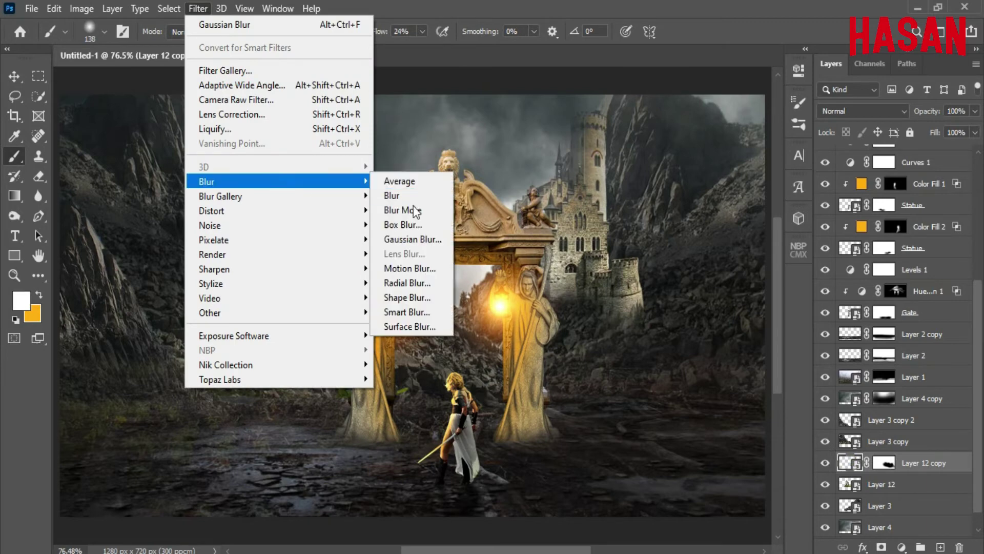
left_click(413, 240)
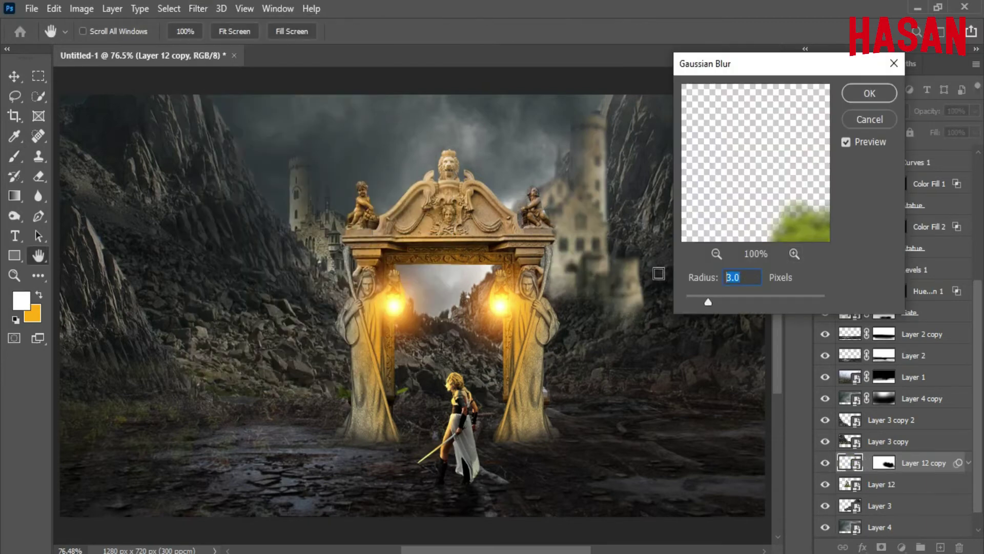
type("1")
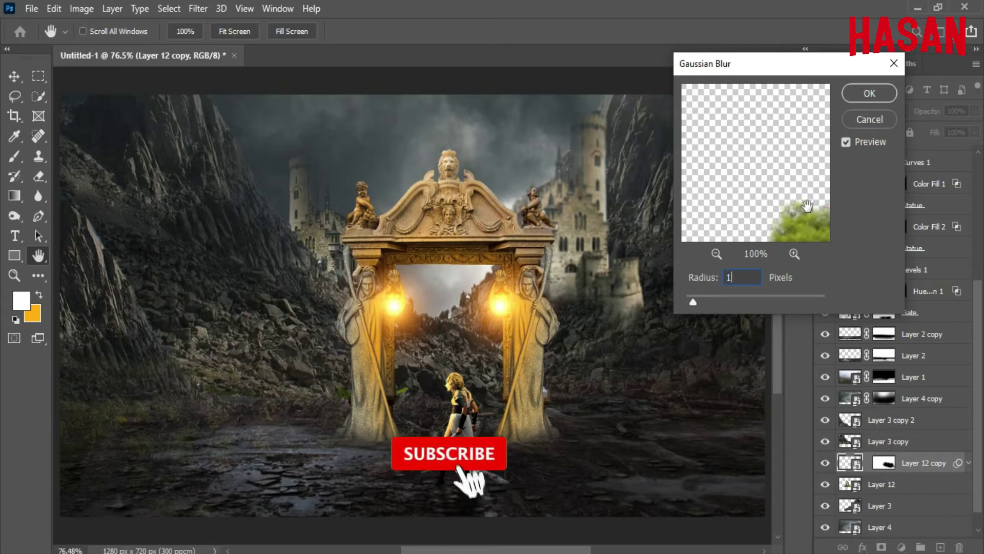
left_click(870, 120)
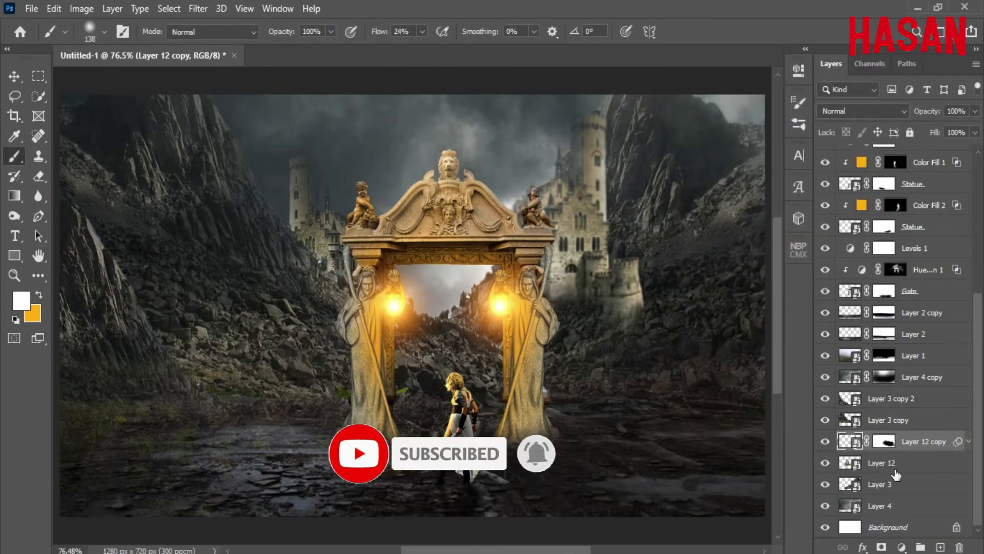
- Apply the same Gaussian Blur to the left castle on Layer 12
left_click(860, 464)
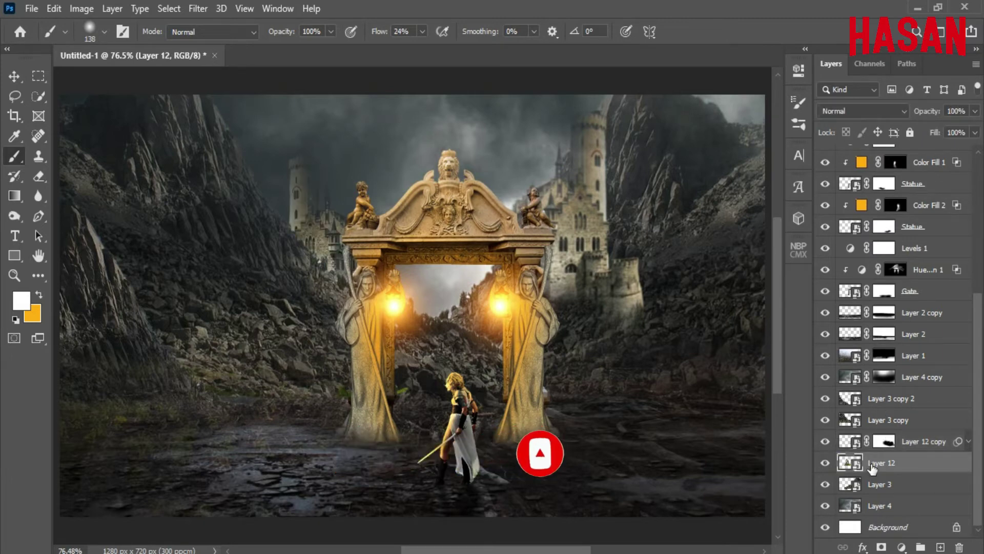
left_click(198, 9)
mouse_move(290, 182)
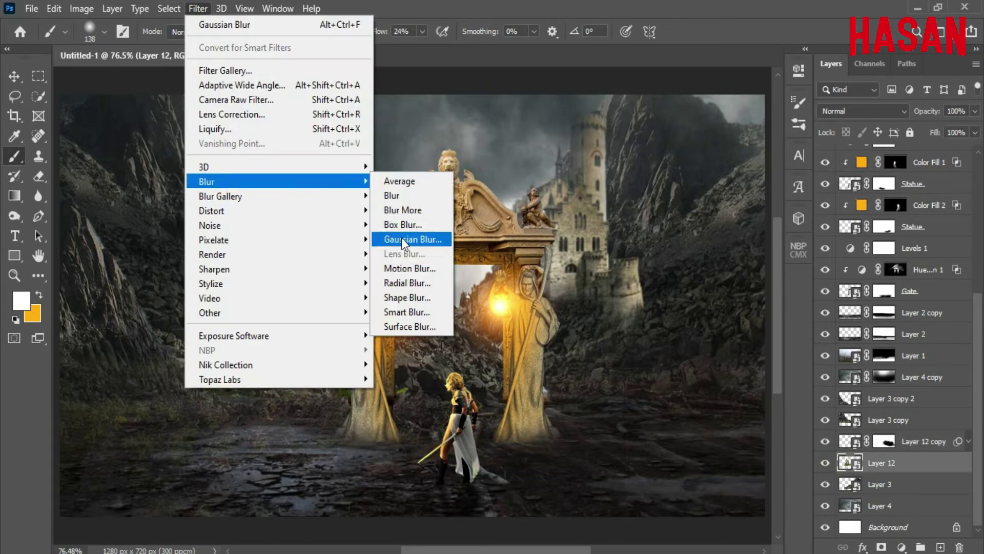
left_click(401, 238)
left_click(888, 93)
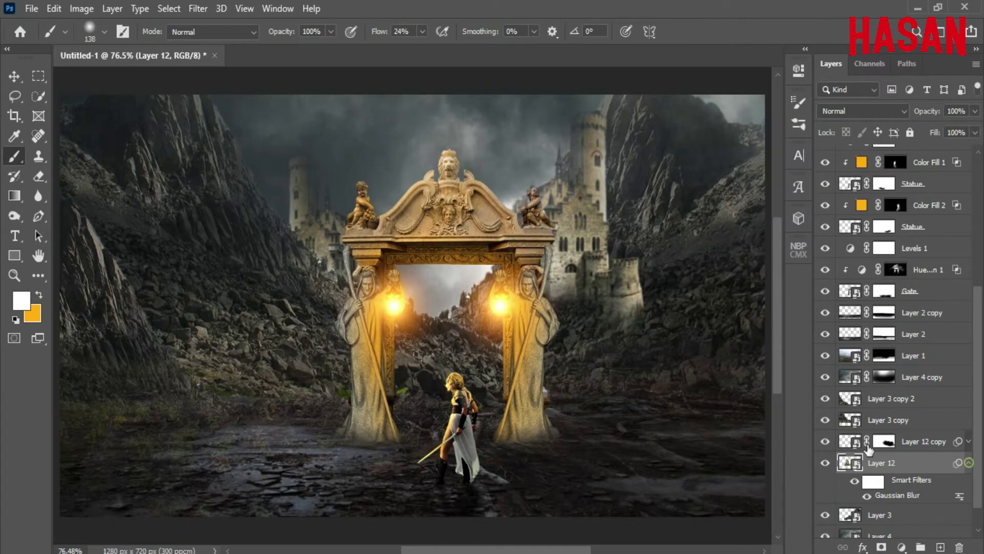
- Select Layer 11, then bring up the fir trees image and erase the ground shadow lines around the larger trees
scroll(868, 449, "up", 5)
key("v")
left_click(231, 249)
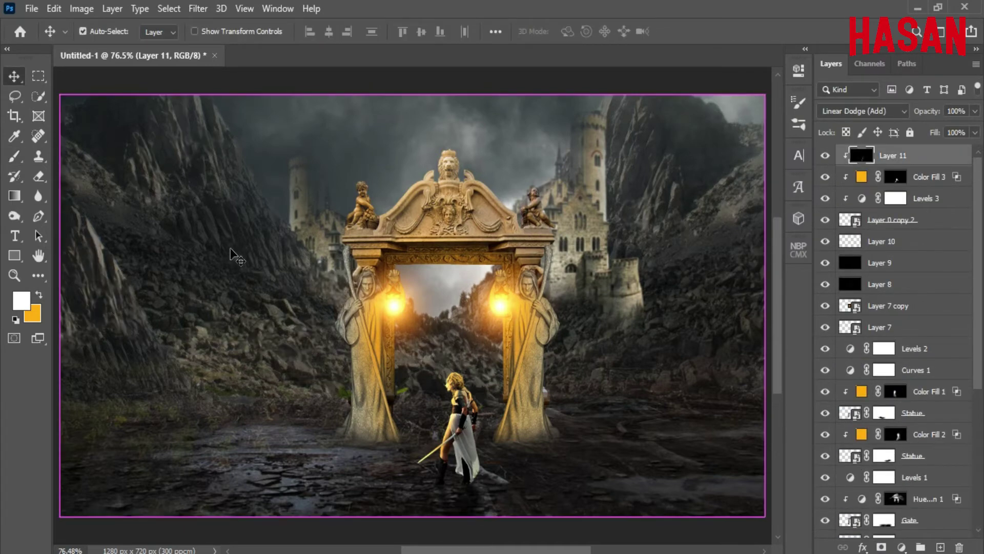
left_click(246, 553)
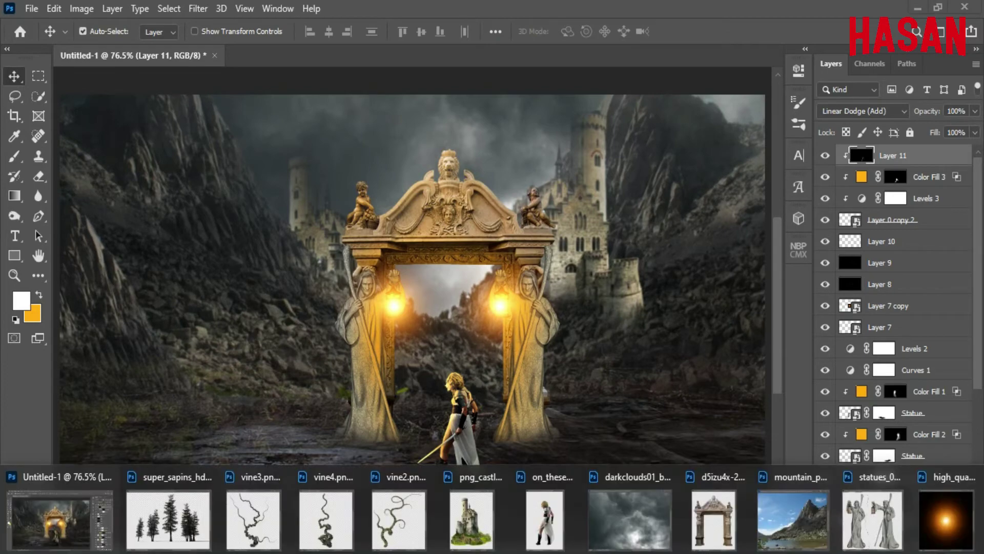
left_click(168, 519)
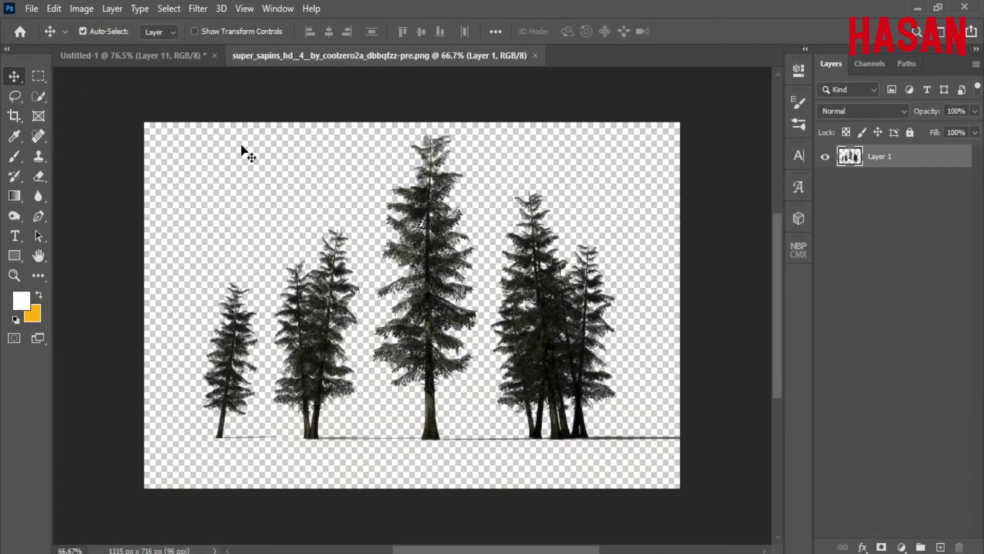
right_click(40, 158)
right_click(39, 177)
left_click(94, 175)
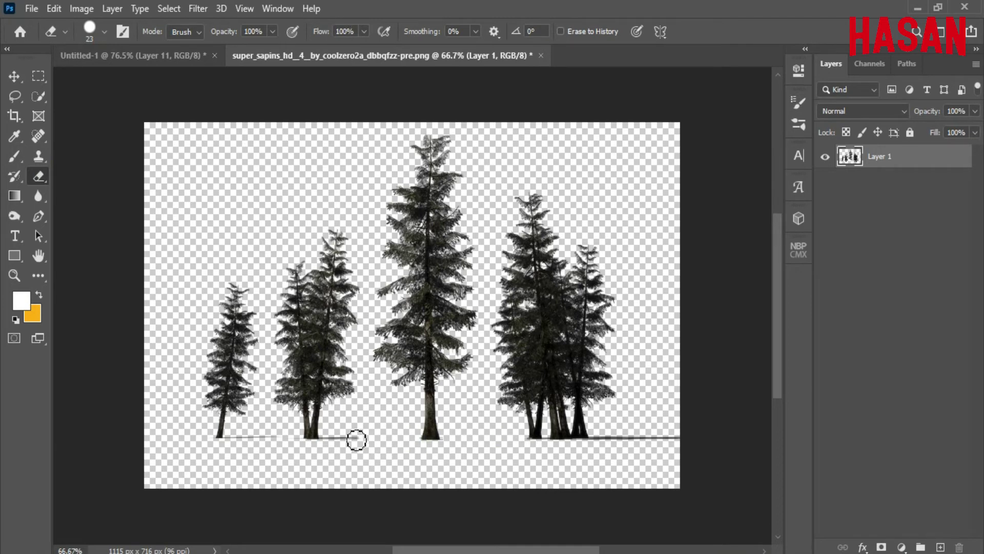
- Lasso the tallest fir tree, bring it into the composite above Layer 11 and put the tree source document away
left_click(15, 75)
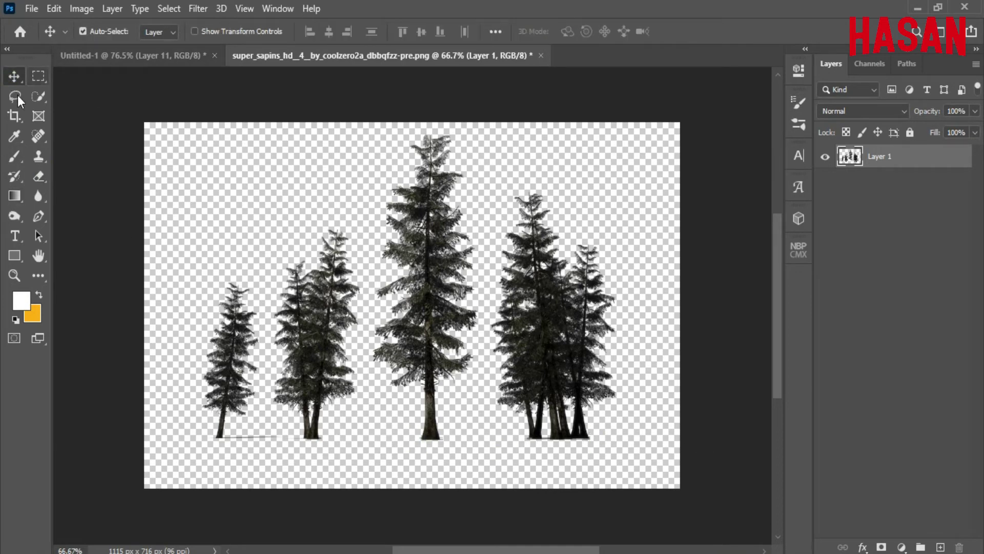
left_click(14, 96)
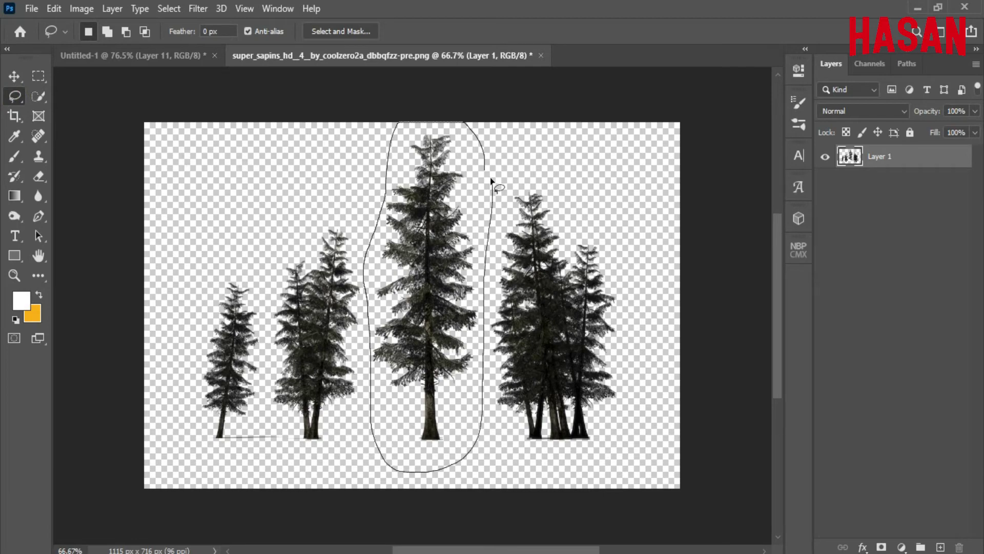
left_click_drag(491, 180, 487, 174)
left_click(14, 76)
mouse_move(461, 55)
left_mouse_down()
mouse_move(643, 75)
mouse_move(734, 54)
left_mouse_up()
left_click_drag(822, 261, 415, 298)
left_click(968, 55)
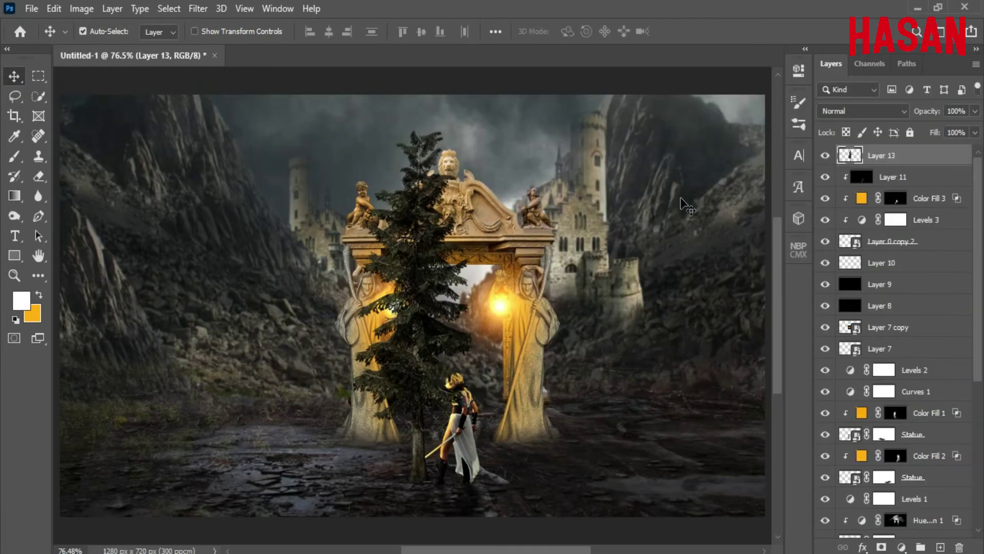
- Scale the tree to 146%, rotate it 7.96°, place it along the composite's left edge and apply the transform
key("ctrl+t")
left_click_drag(446, 309, 166, 318)
left_click_drag(193, 357, 221, 357)
left_click_drag(173, 337, 189, 327)
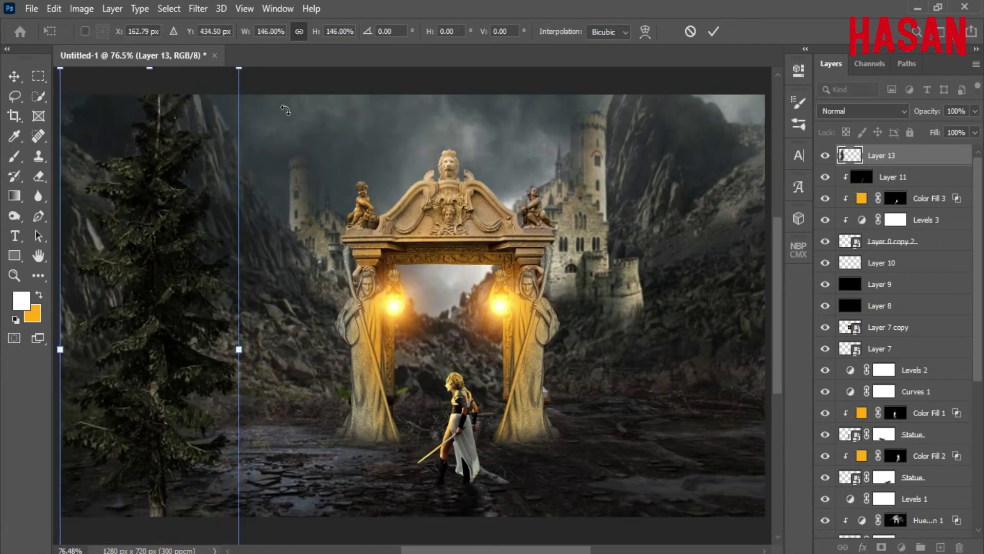
left_click_drag(270, 82, 306, 101)
left_click_drag(200, 278, 187, 281)
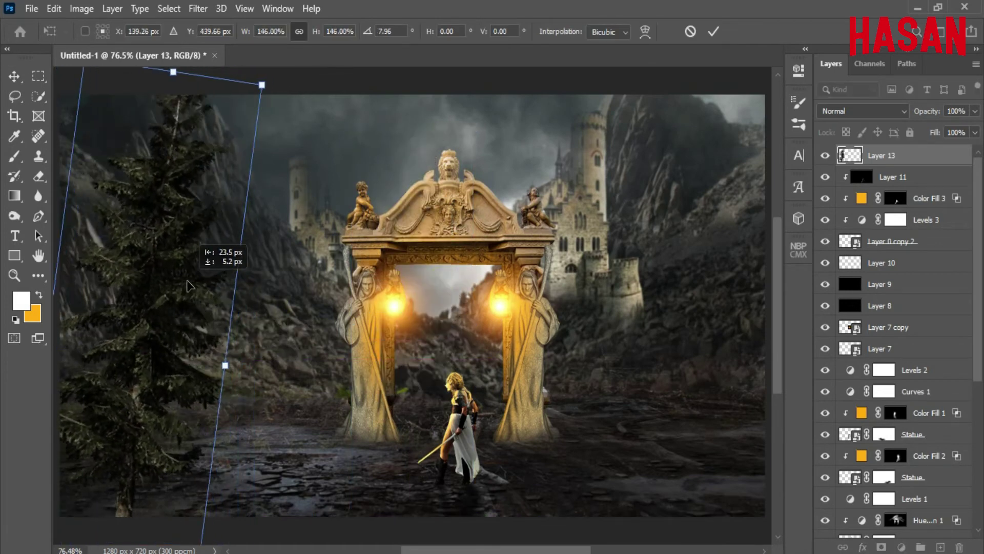
left_click(711, 33)
- Convert Layer 13 to a smart object and apply a Gaussian Blur with a 2-pixel radius
right_click(922, 162)
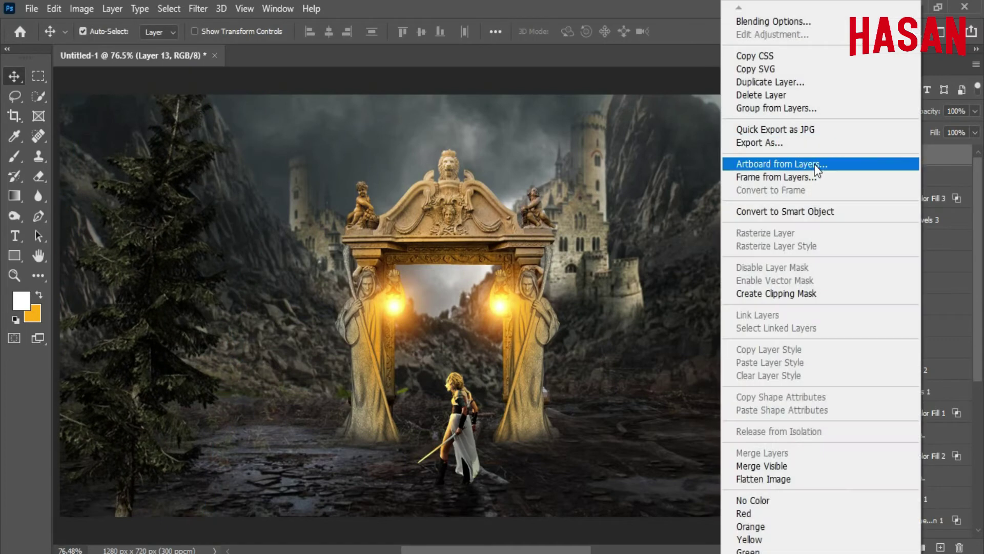
left_click(759, 209)
left_click(187, 11)
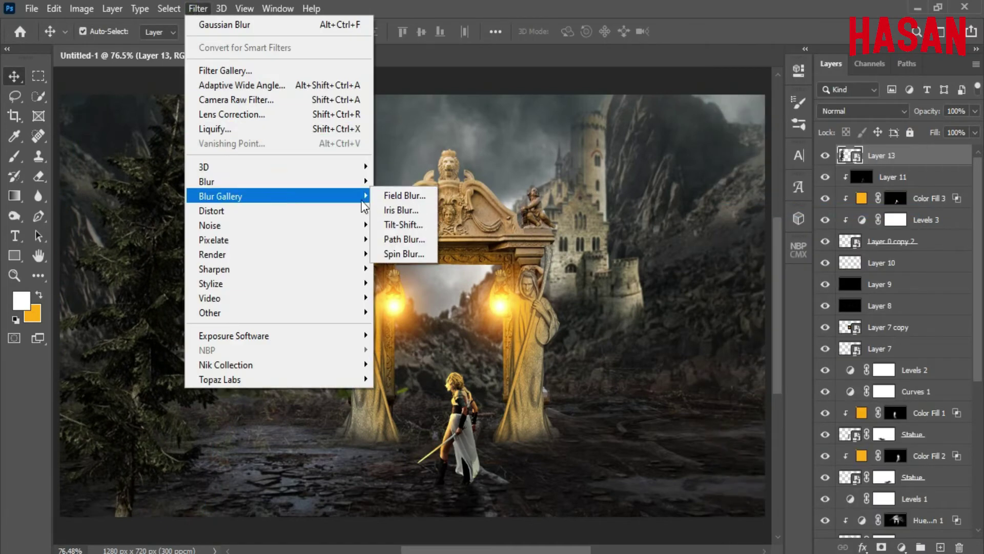
mouse_move(307, 181)
left_click(410, 238)
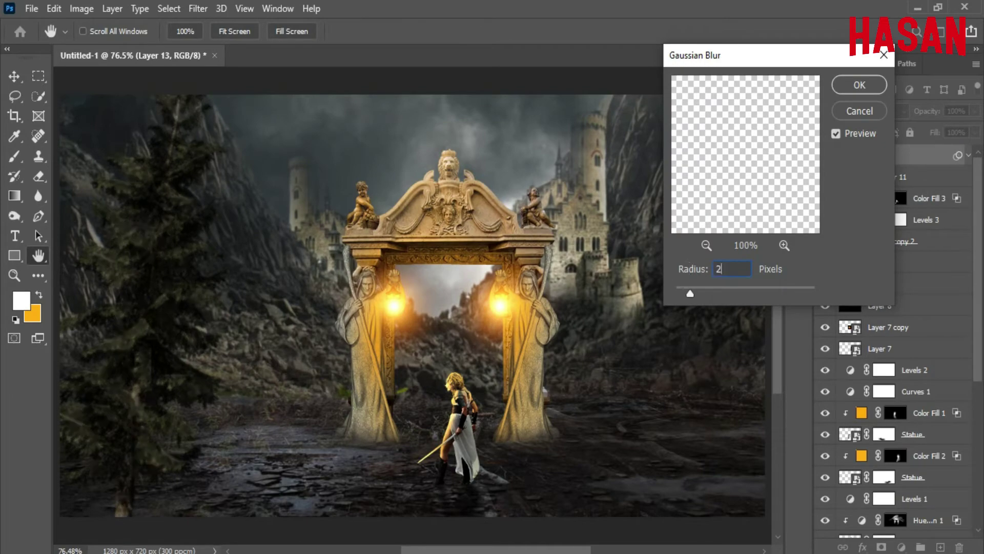
left_click(861, 85)
left_click(969, 155)
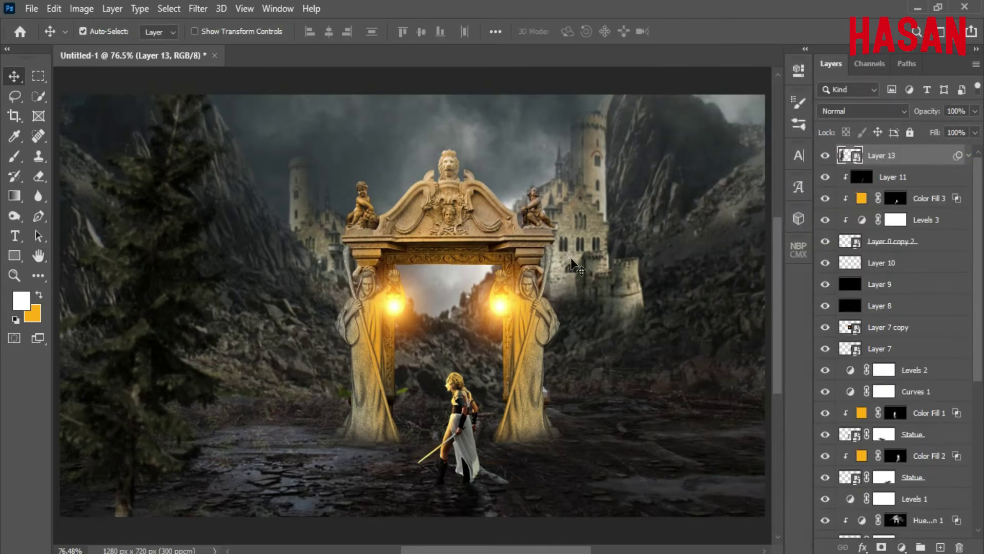
- Lasso the right-hand group of fir trees in the source image and bring it into the composite above Layer 13
left_click(934, 518)
left_click_drag(746, 49, 536, 49)
left_click(162, 10)
left_click(183, 39)
left_click(14, 96)
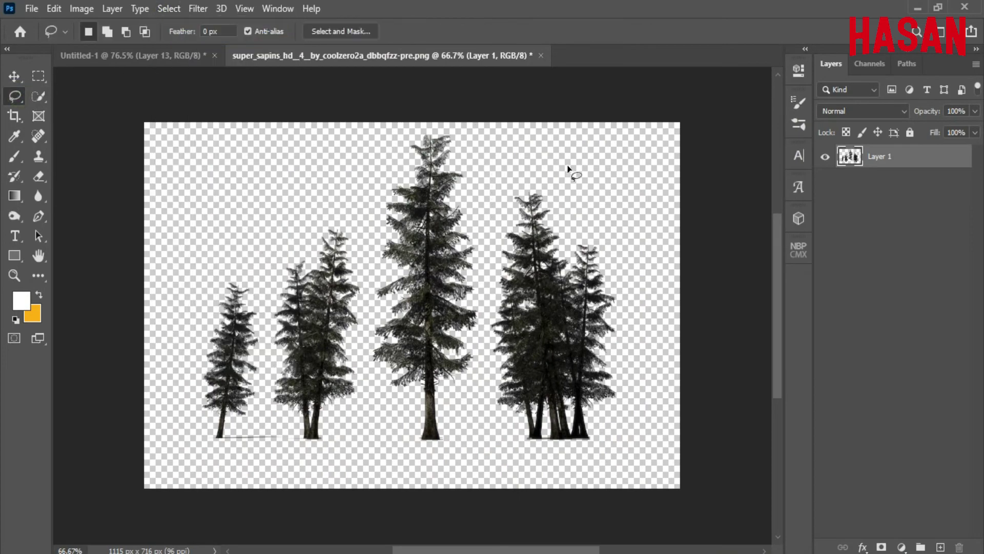
mouse_move(488, 336)
left_mouse_down()
mouse_move(576, 165)
mouse_move(564, 154)
left_mouse_up()
key("v")
mouse_move(382, 55)
left_mouse_down()
mouse_move(664, 91)
mouse_move(952, 260)
mouse_move(481, 308)
mouse_move(397, 300)
left_mouse_up()
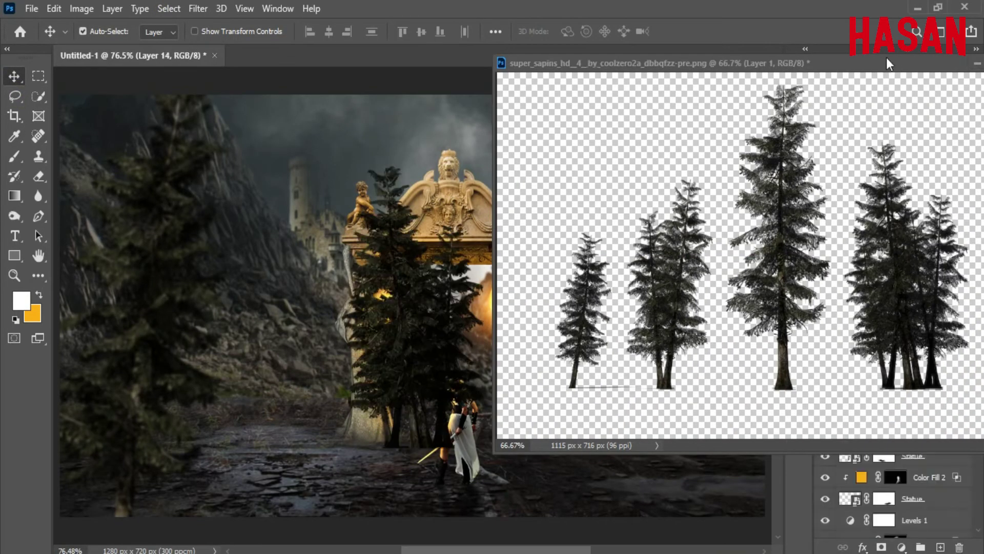
- Put the tree source document away and convert Layer 14 to a smart object
left_click_drag(887, 58, 774, 59)
left_click(874, 58)
right_click(935, 157)
left_click(779, 210)
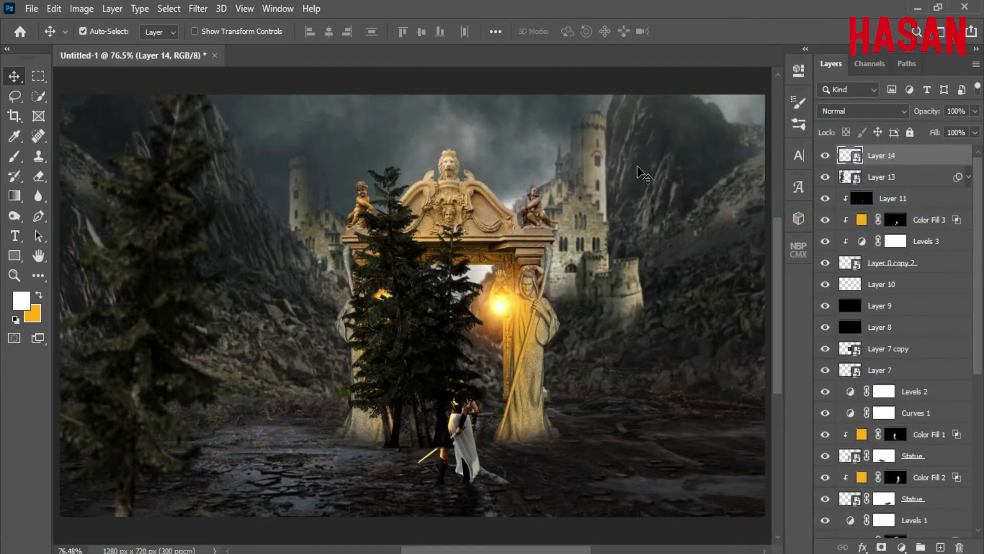
- Enlarge and tilt the fir group, place it along the composite's right edge and apply the transform
key("ctrl+t")
left_click_drag(537, 324, 625, 324)
left_click_drag(434, 313, 682, 367)
key("ctrl+minus")
key("ctrl+minus")
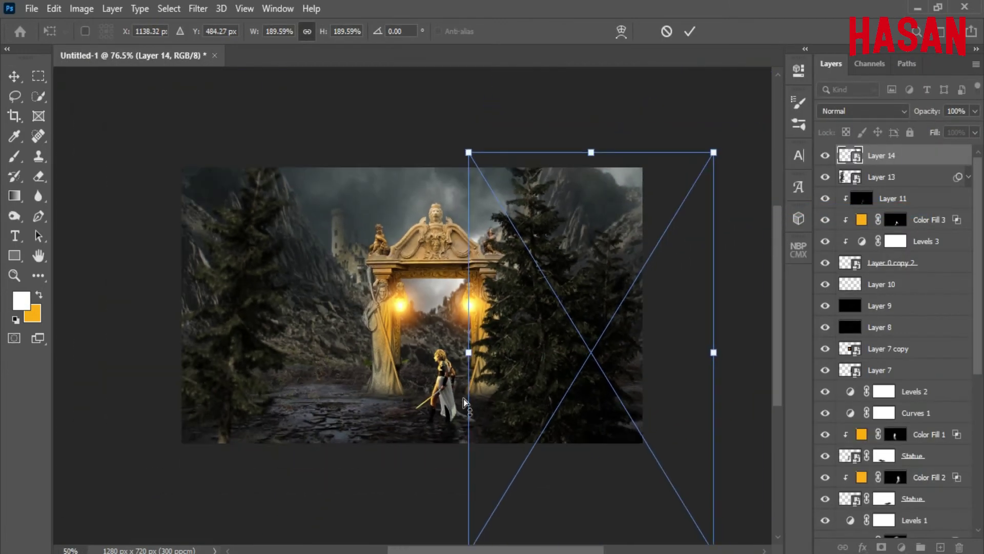
left_click_drag(631, 327, 659, 324)
left_click_drag(759, 139, 719, 123)
left_click_drag(741, 326, 625, 350)
left_click_drag(675, 352, 708, 345)
left_click_drag(615, 343, 668, 343)
left_click_drag(524, 219, 536, 189)
left_click(689, 32)
key("ctrl+plus")
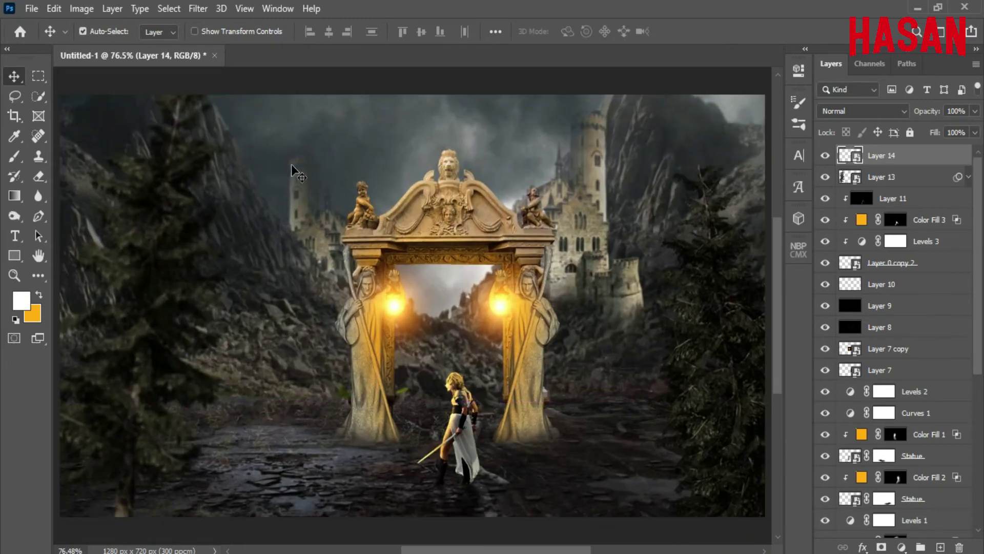
- Blur the right-hand fir group on Layer 14 with a 2-pixel Gaussian Blur
left_click(198, 9)
mouse_move(272, 181)
left_click(418, 242)
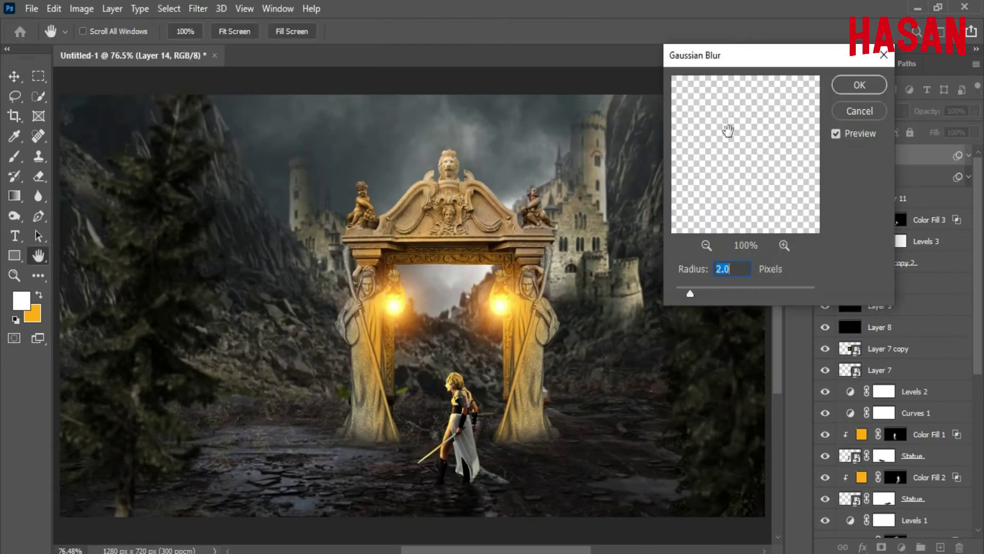
left_click(860, 85)
left_click(968, 155)
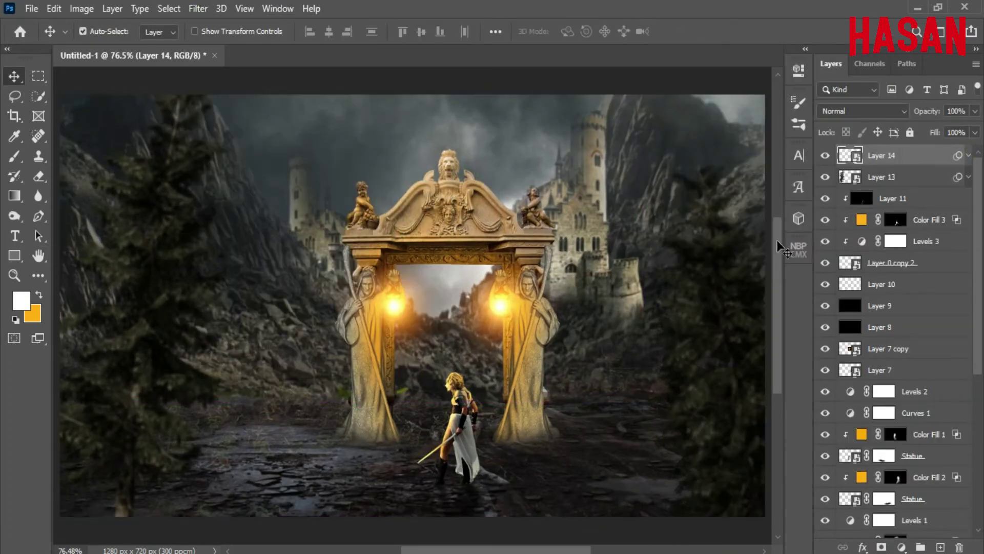
- Add an Overlay layer clipped to the right-hand fir group and brush soft orange light over the firs at 5% flow
left_click(941, 547)
key("x")
key("b")
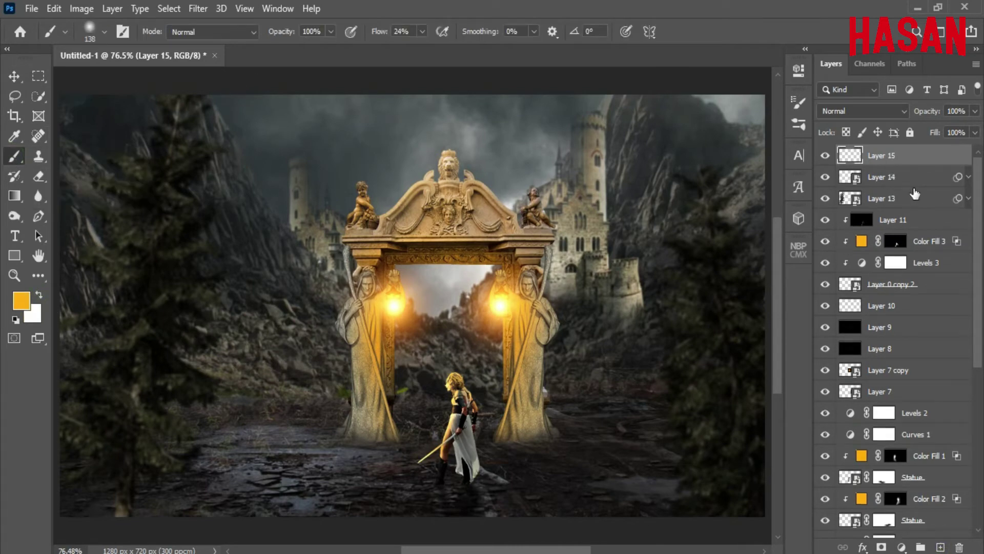
right_click(921, 160)
left_click(821, 294)
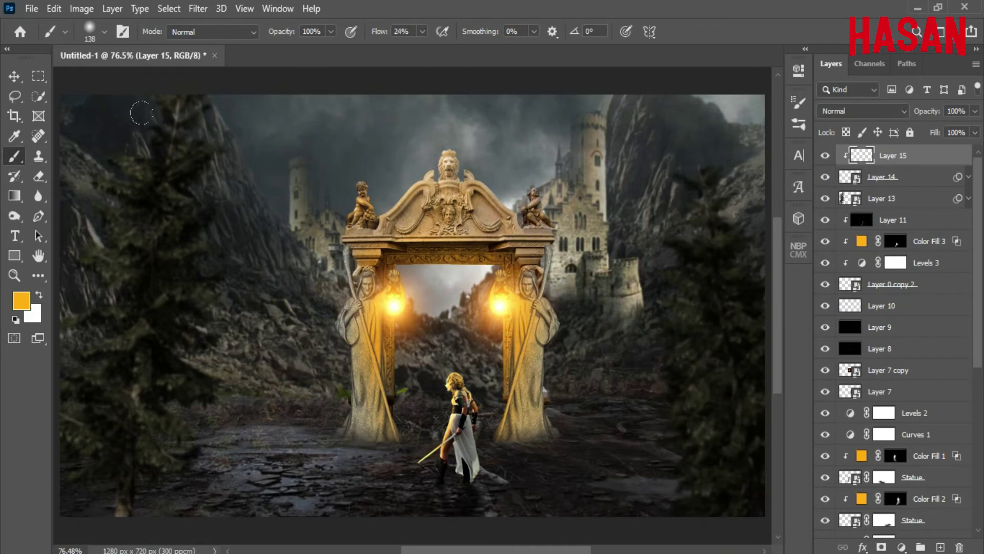
left_click(871, 111)
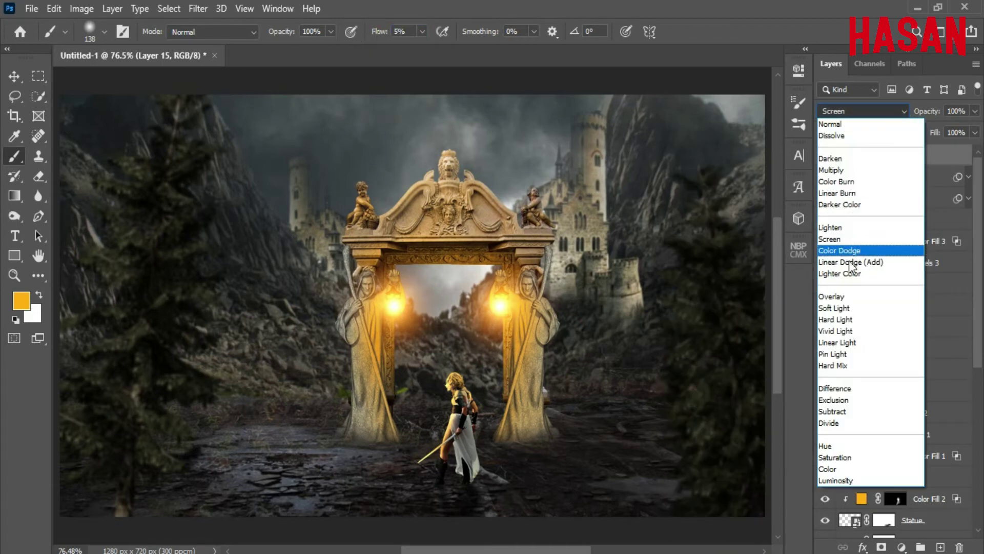
left_click(833, 293)
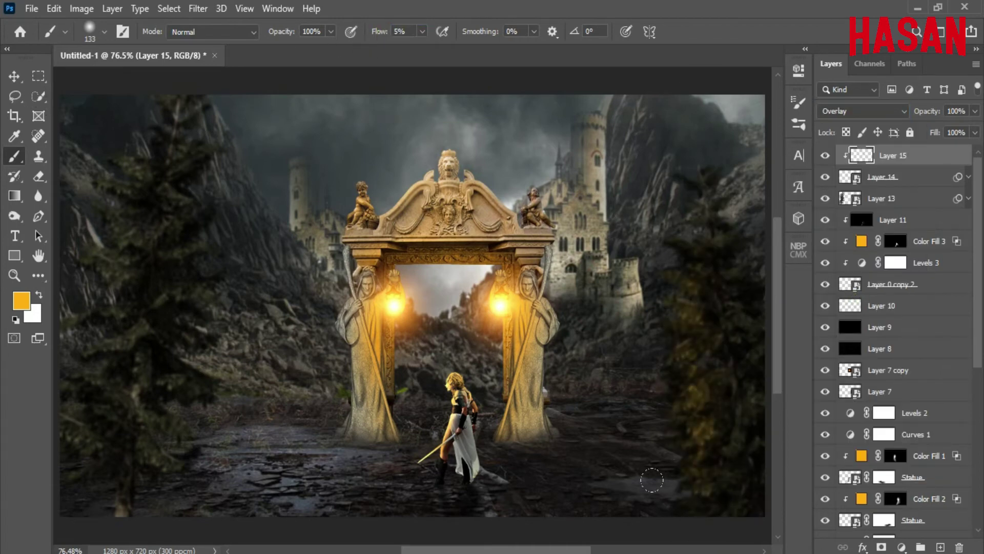
- Add an Overlay layer clipped to the left fir on Layer 13 and brush orange light over its gate-facing side
left_click(886, 203)
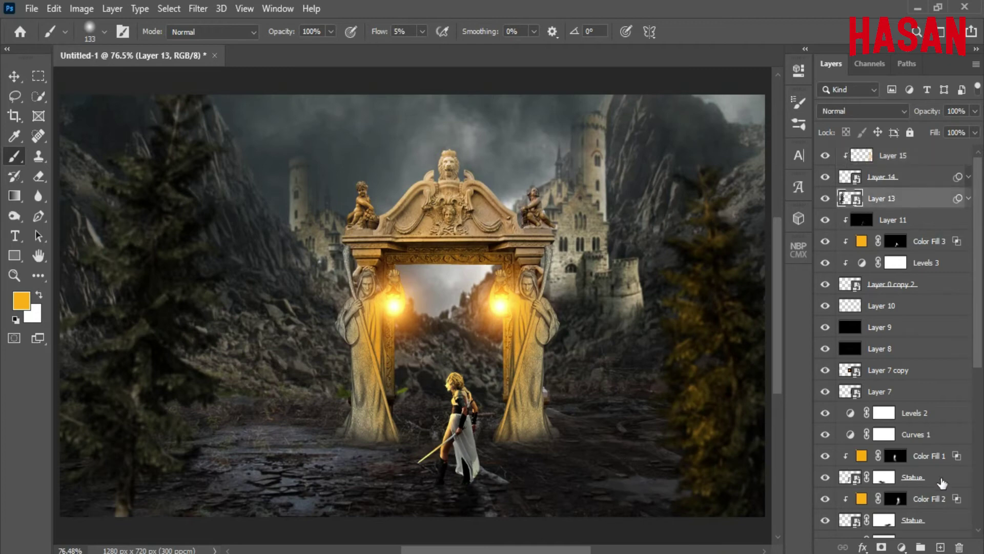
left_click(941, 547)
right_click(915, 200)
left_click(810, 295)
left_click(905, 110)
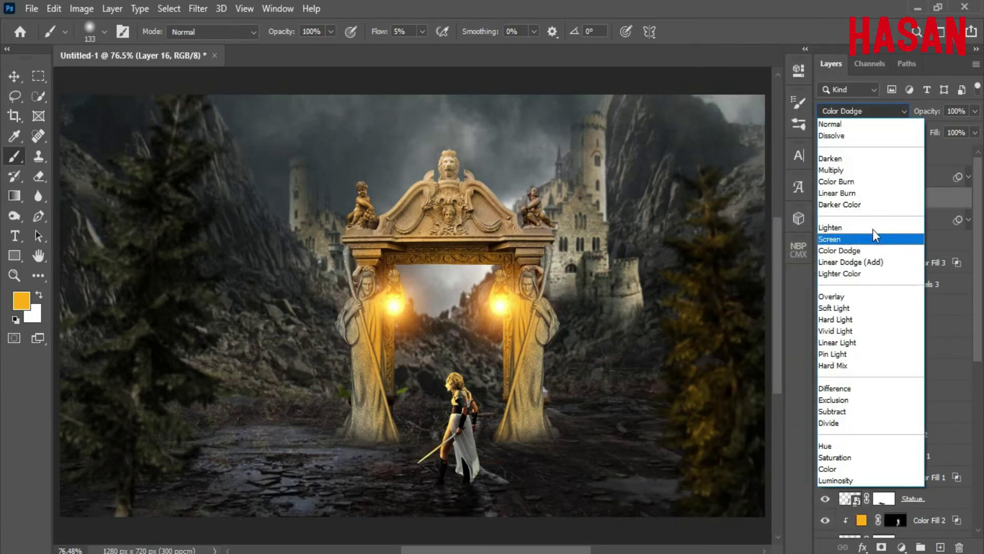
left_click(883, 294)
mouse_move(211, 256)
left_mouse_down()
mouse_move(158, 366)
mouse_move(170, 406)
left_mouse_up()
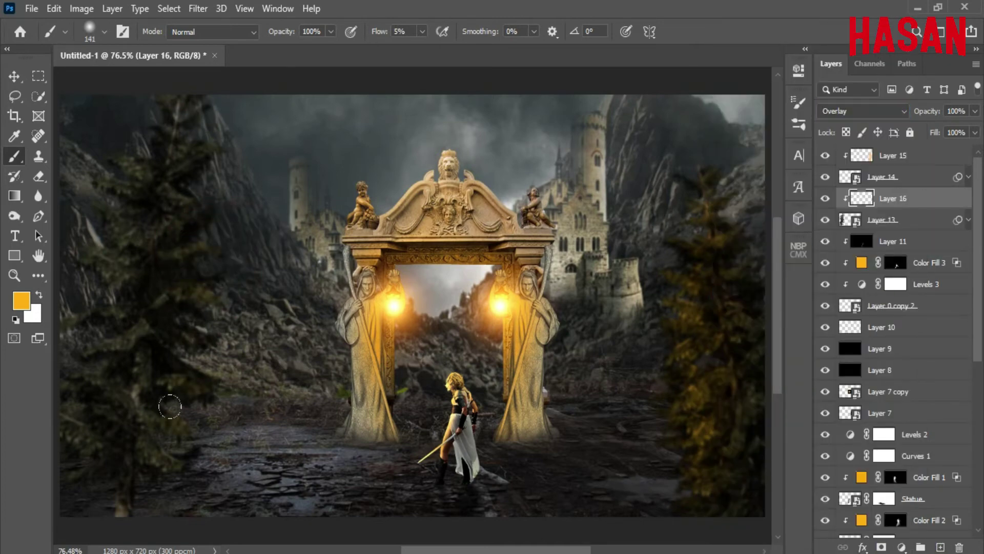
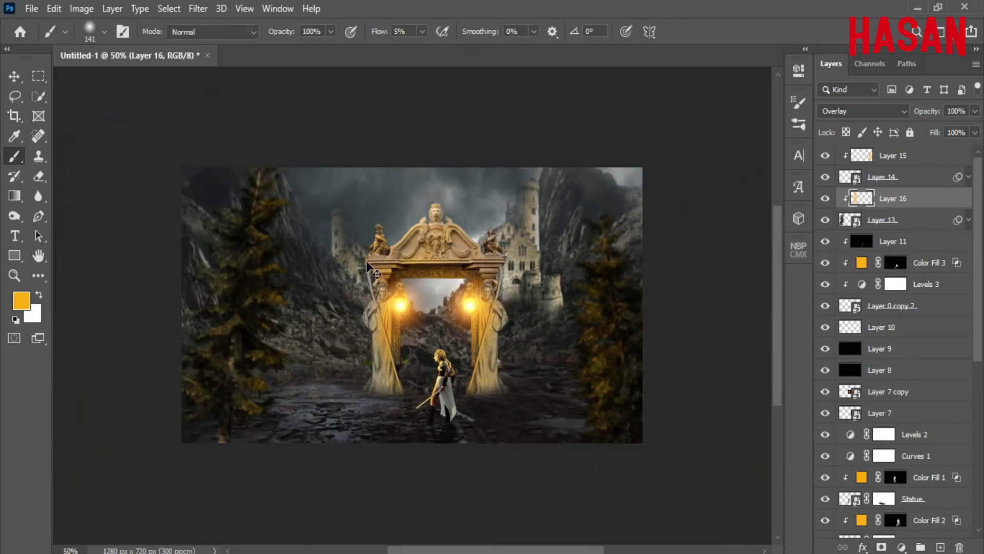
- Bring the vine from vine3.png into the composite above Layer 15 and convert it to a smart object
key("v")
left_click(538, 256)
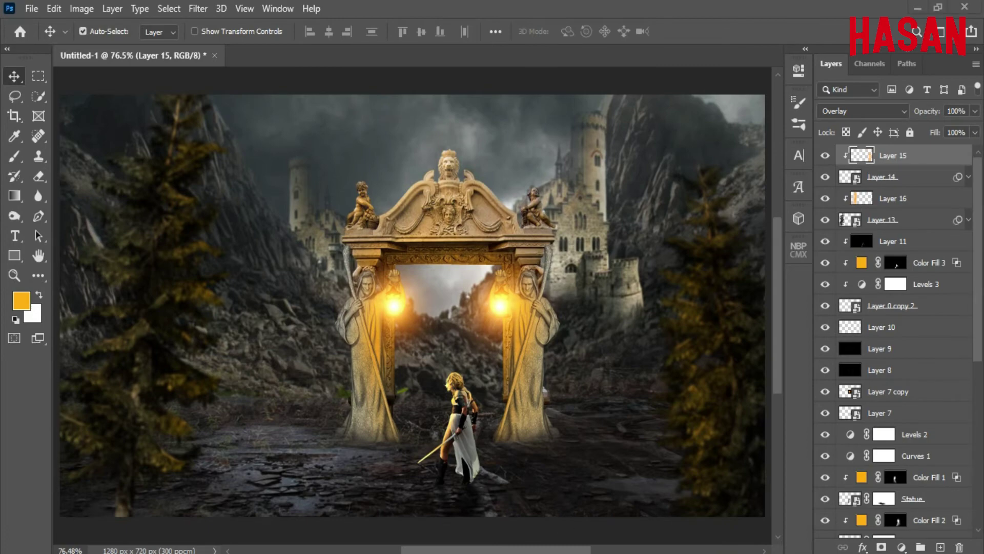
left_click(161, 508)
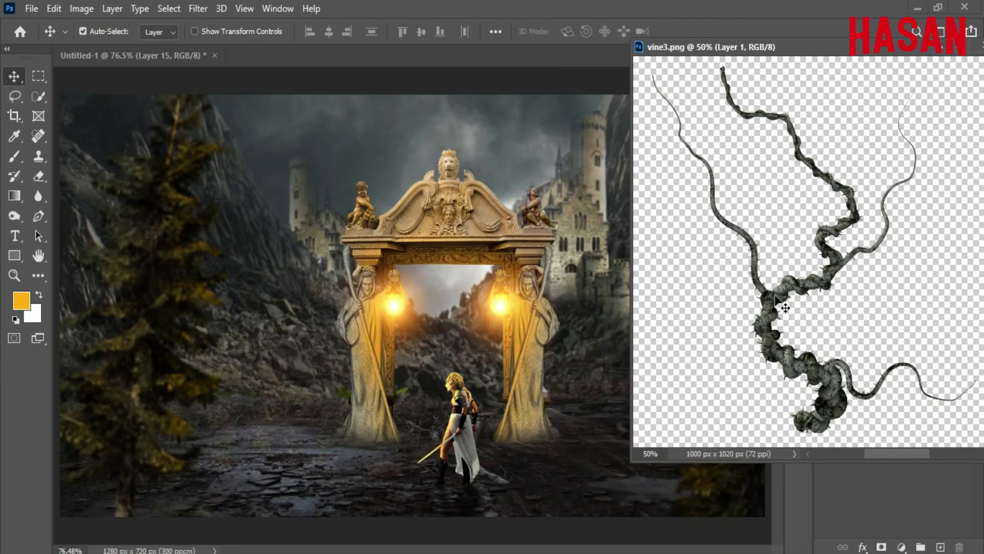
left_click_drag(775, 297, 423, 323)
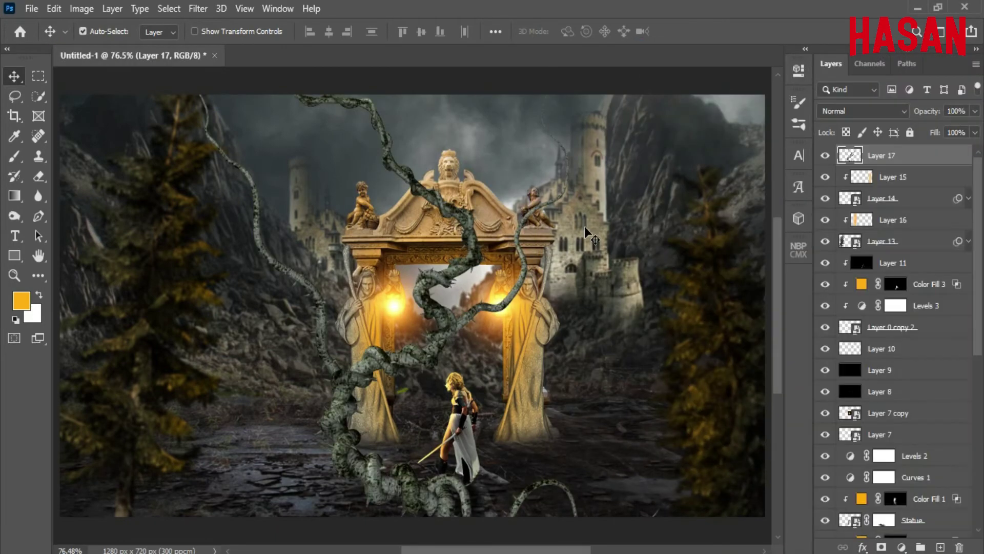
right_click(882, 155)
left_click(826, 208)
- Enlarge the vine to 139.30%, rotate it 39.59°, place it across the scene's upper left corner and apply the transform
key("ctrl+t")
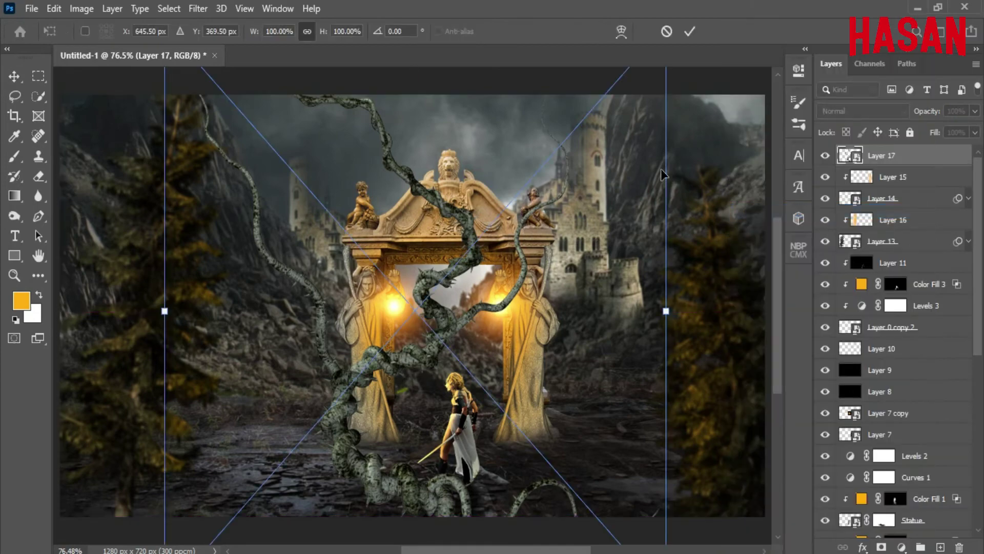
key("ctrl+minus")
left_click_drag(661, 311, 728, 241)
left_click_drag(431, 257, 143, 132)
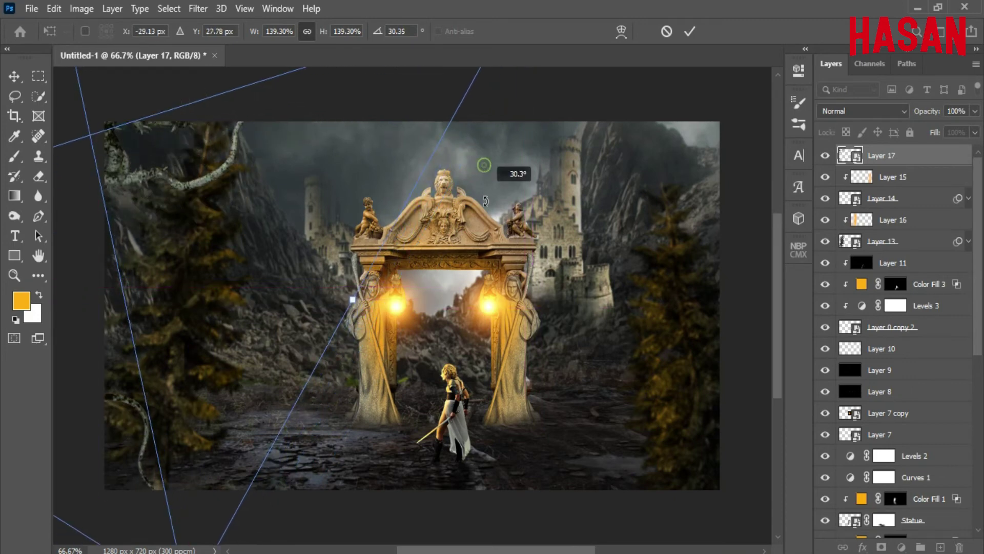
left_click_drag(484, 163, 484, 235)
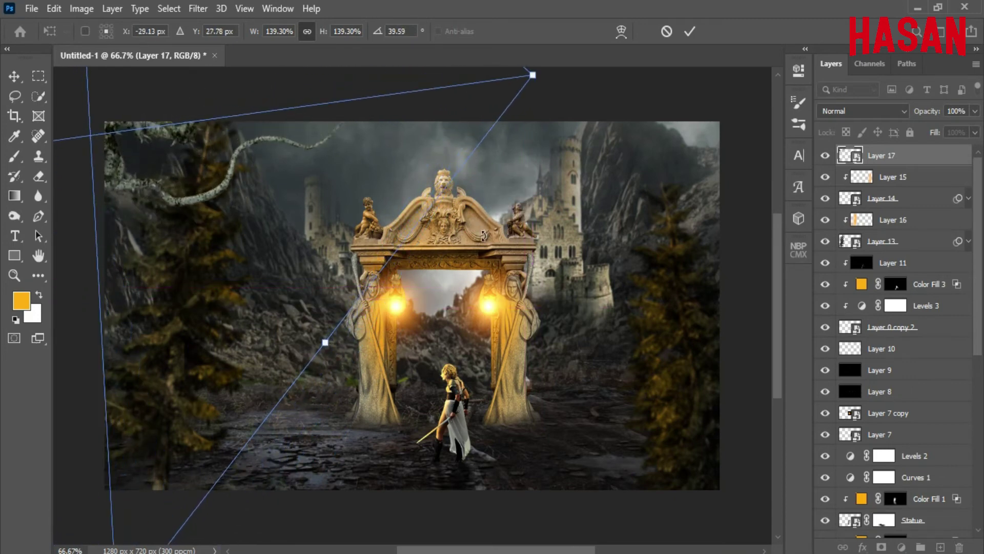
left_click(693, 28)
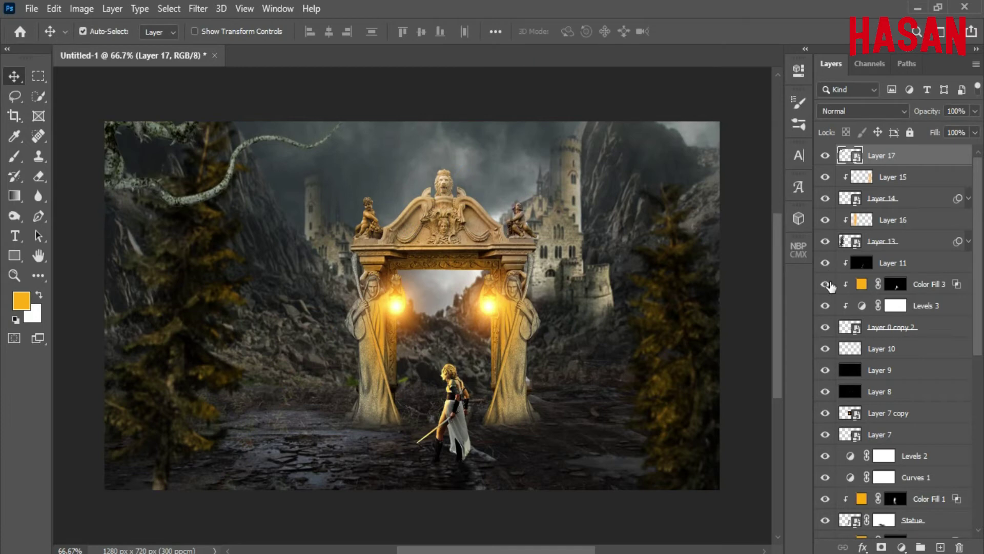
- Darken the vine with a clipped Levels adjustment, setting the midtones to 0.60
left_click(903, 547)
left_click(918, 338)
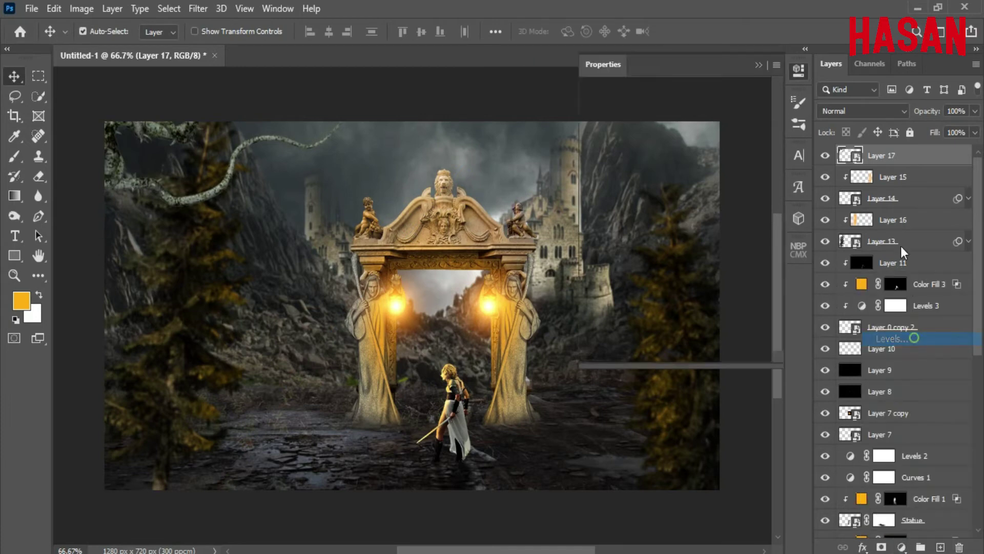
left_click_drag(687, 230, 712, 227)
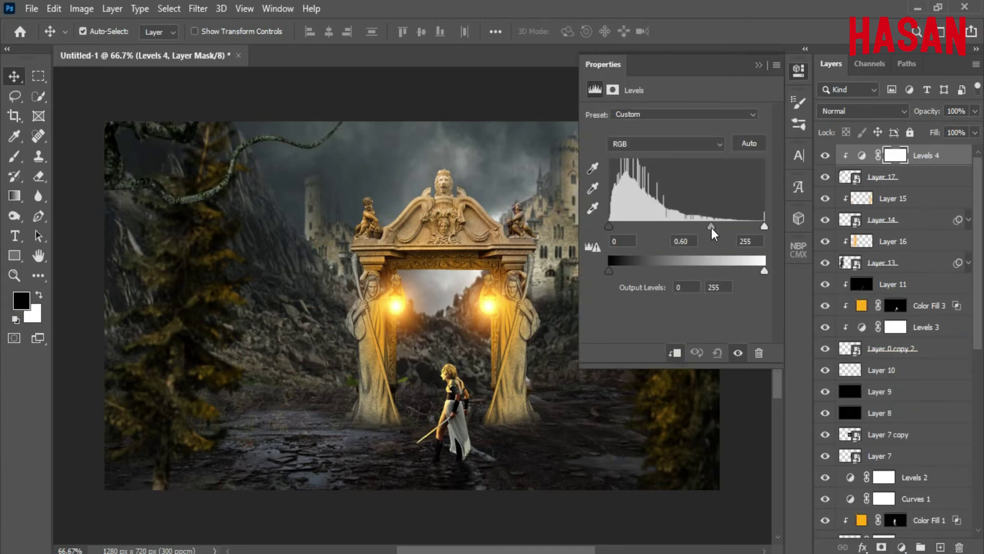
- Add an Overlay layer clipped to the vine above its Levels adjustment and brush orange light along the hanging tendril
left_click(941, 547)
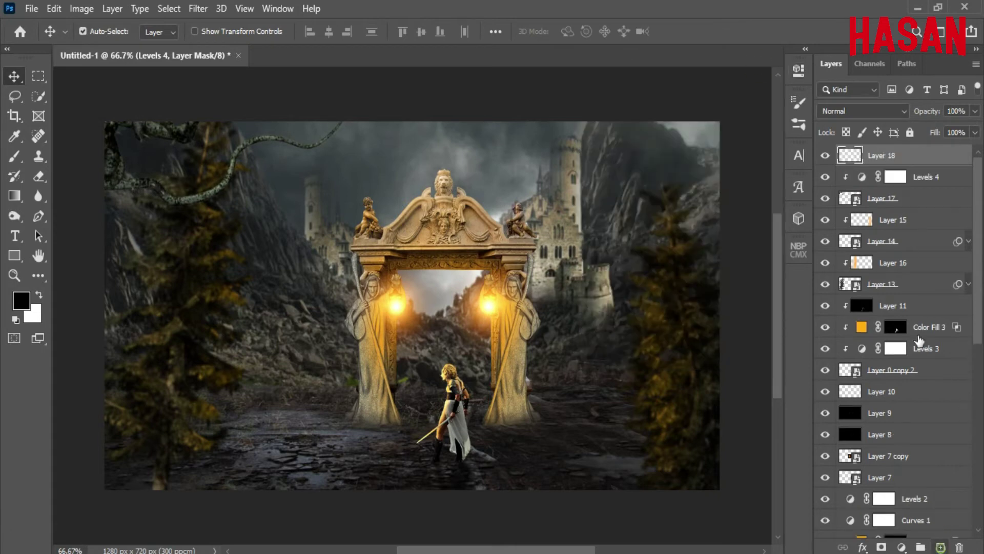
right_click(909, 156)
left_click(800, 293)
left_click(900, 113)
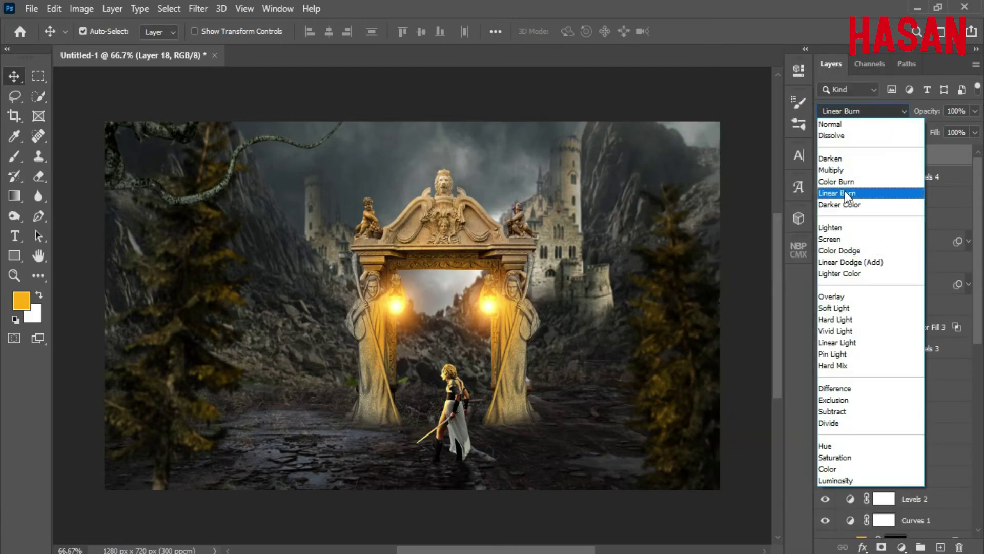
left_click(862, 296)
key("b")
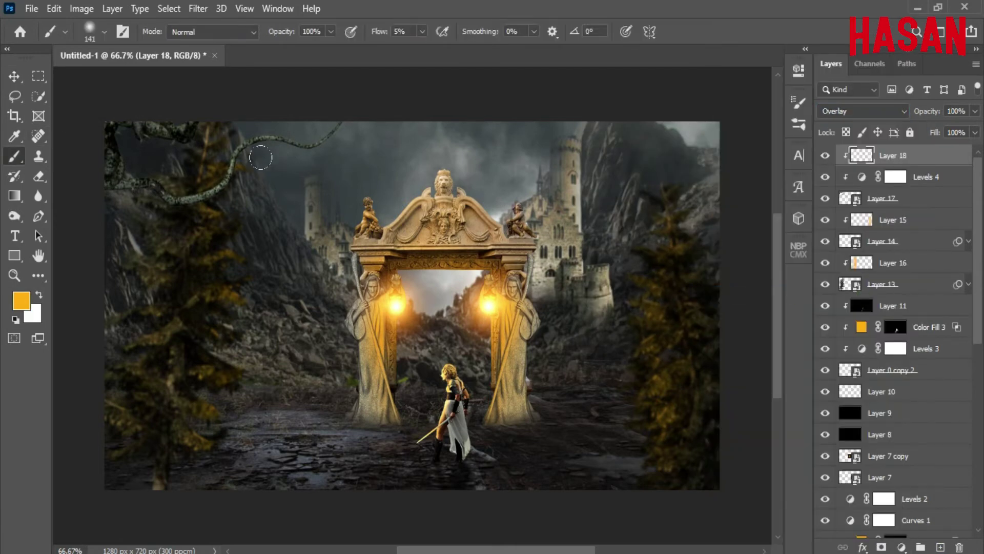
key("bracketright")
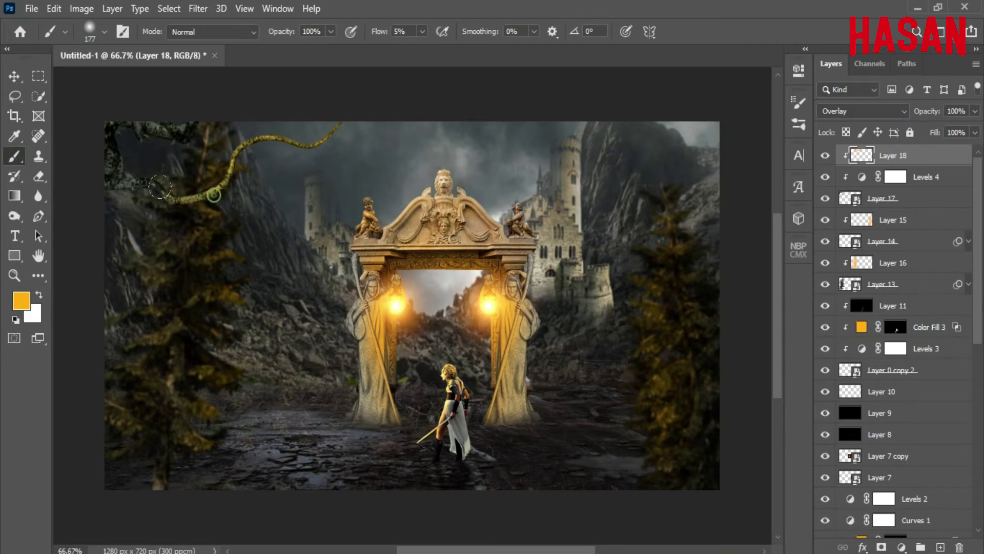
- Apply a Gaussian Blur to the vine on Layer 17 and collapse its smart filter list
left_click(841, 197)
left_click(197, 9)
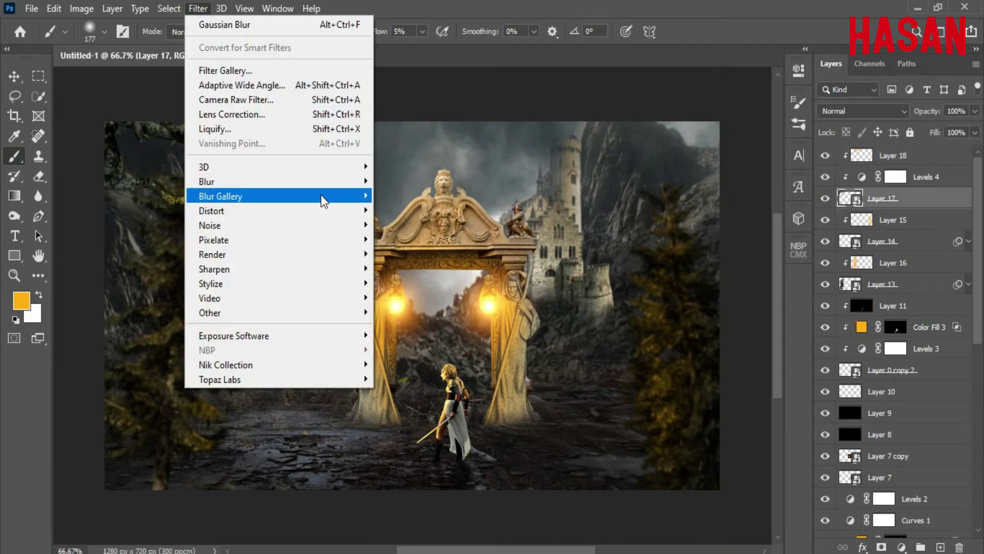
mouse_move(308, 181)
left_click(413, 239)
left_click(862, 84)
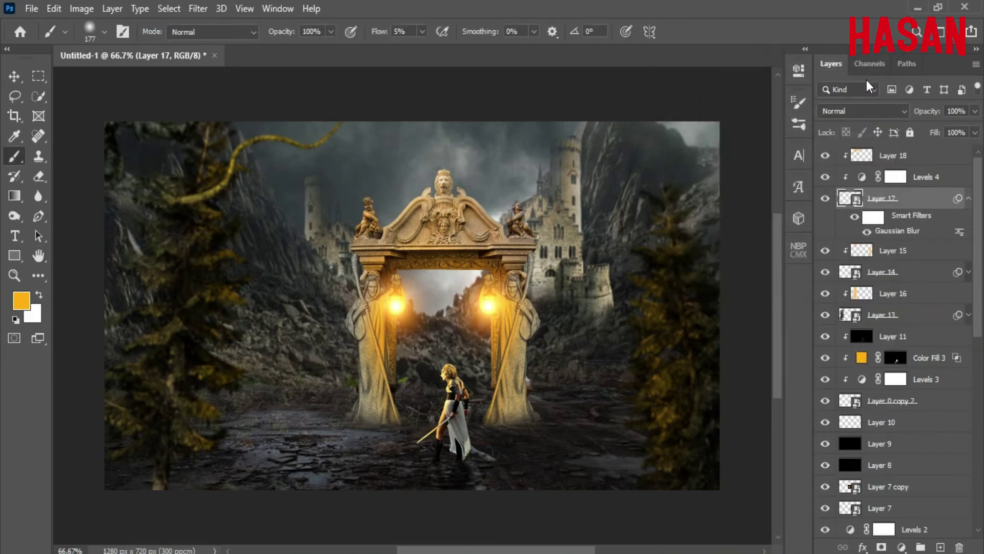
left_click(966, 198)
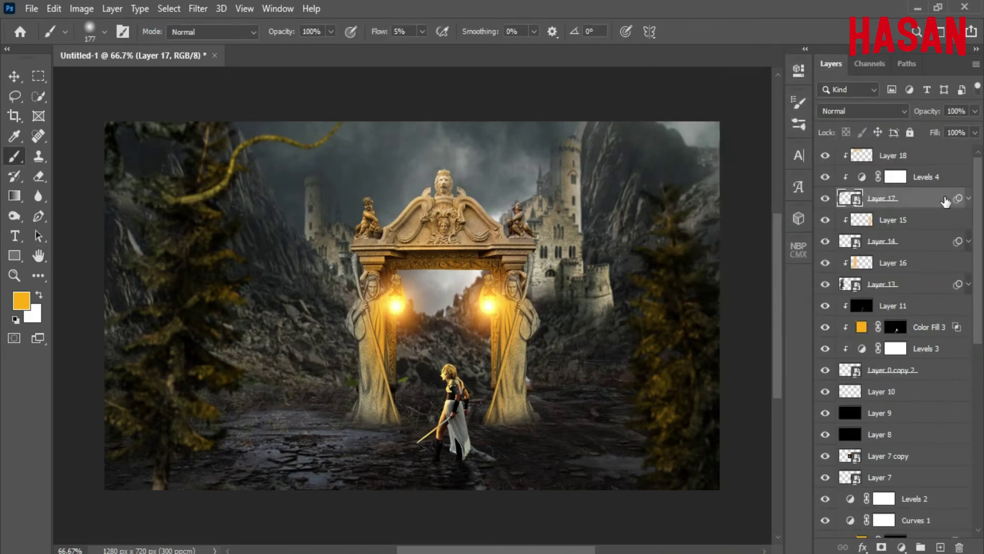
- Group the vine with its Levels and orange light layers, and duplicate the group as Group 1 copy
left_click(930, 162, "shift")
left_click(921, 547)
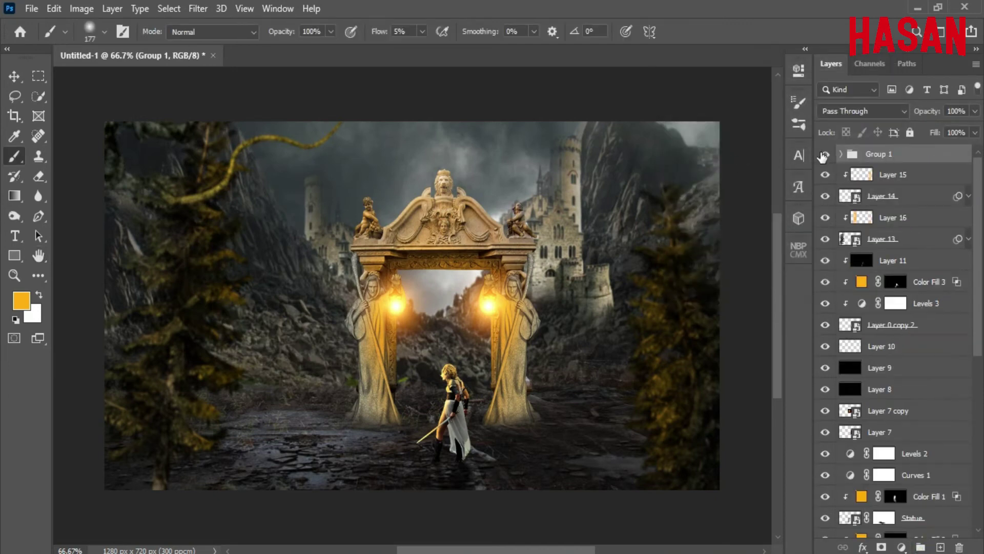
right_click(927, 155)
left_click(830, 69)
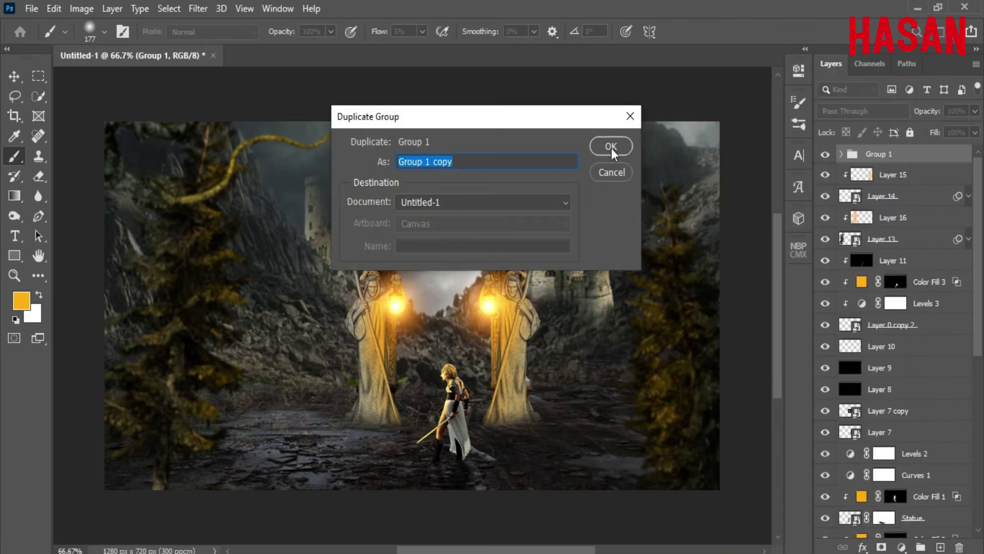
key("Return")
- Flip the duplicated vine group horizontally and move it to the scene's upper right corner
key("ctrl+t")
left_click(505, 233)
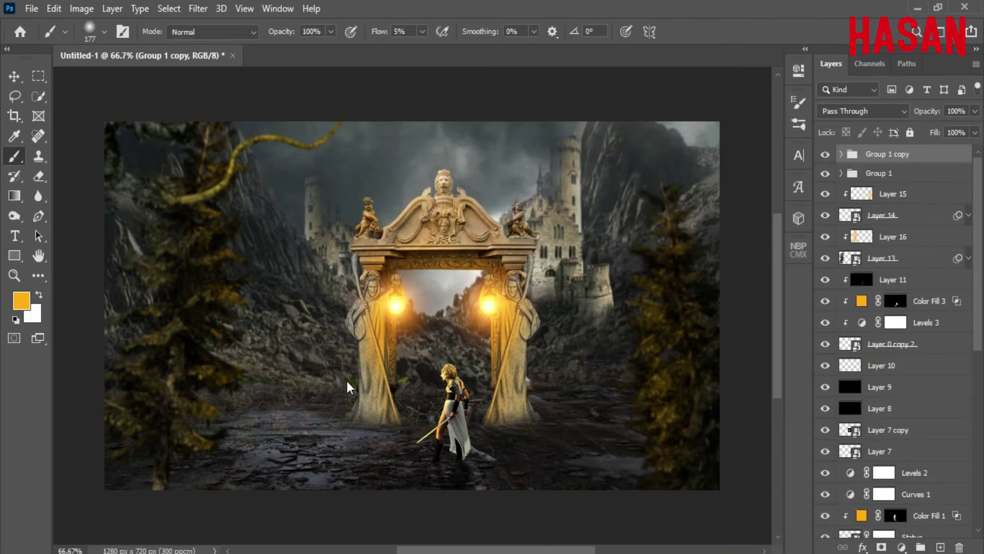
right_click(344, 385)
left_click(345, 403)
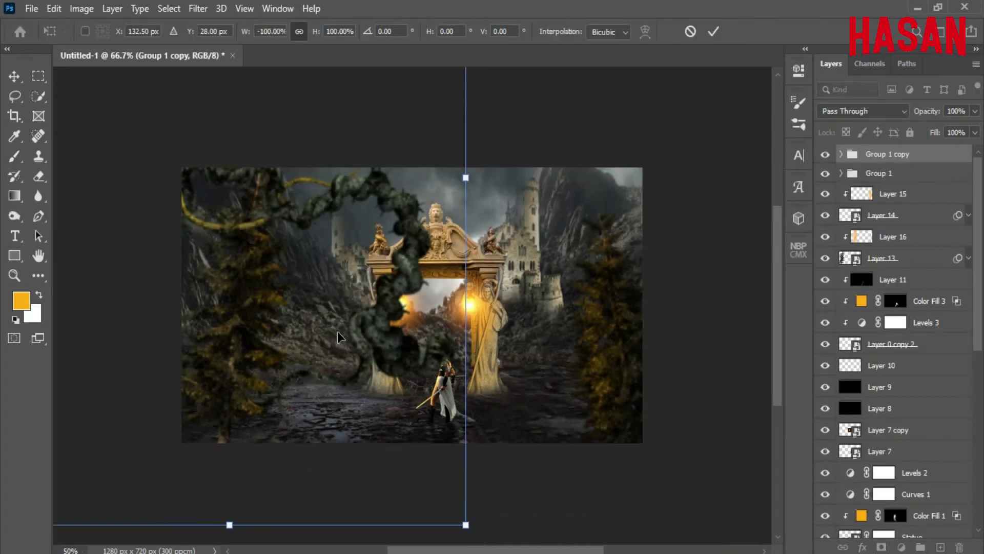
key("ctrl+minus")
left_click_drag(479, 245, 660, 239)
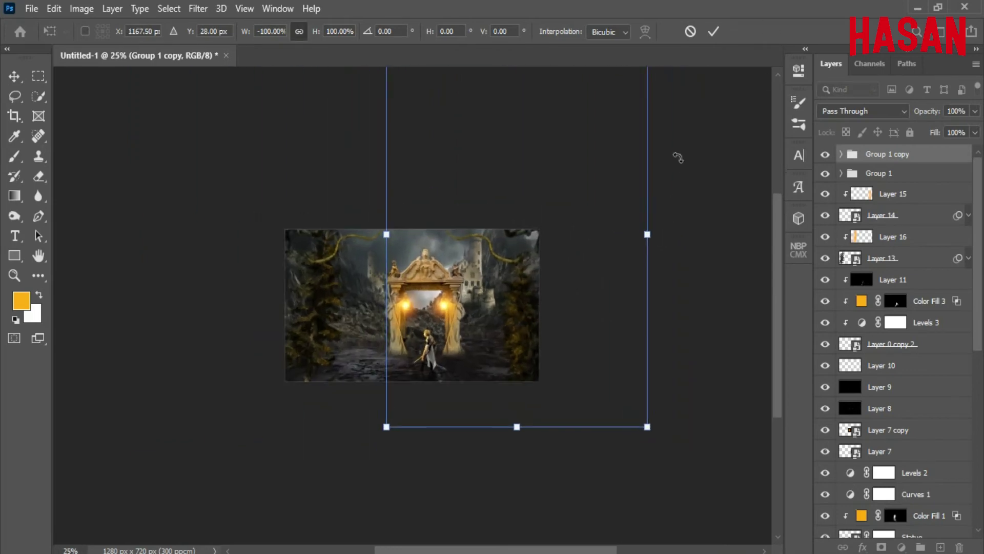
- Rotate the mirrored vine group about 10° clockwise so its tendril hangs near the right firs, and apply the transform
key("ctrl+plus")
key("ctrl+plus")
key("ctrl+minus")
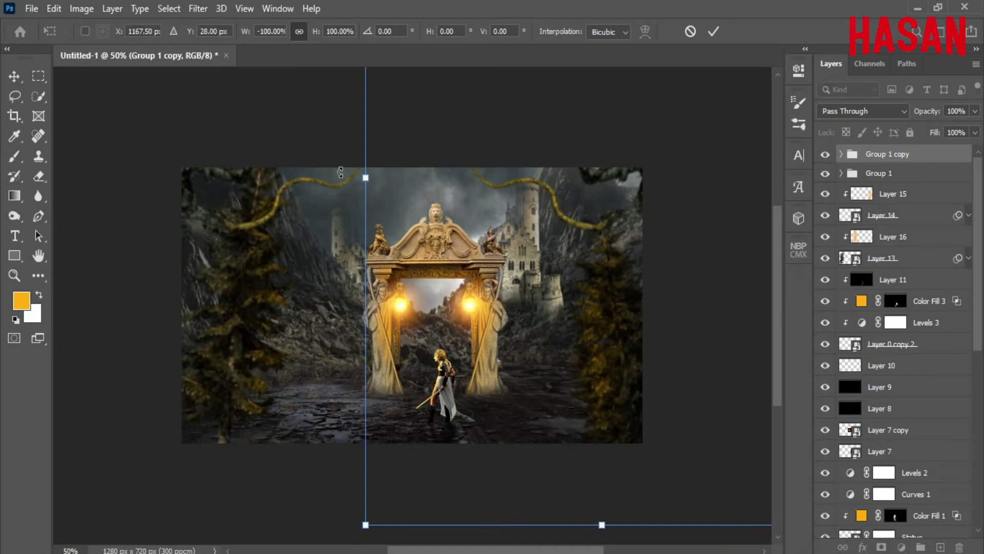
left_click_drag(340, 172, 640, 221)
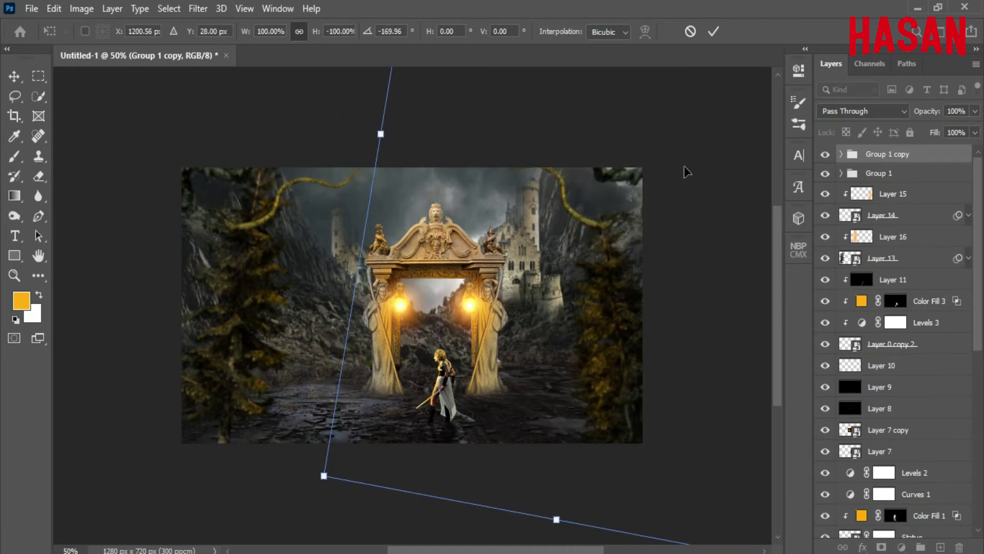
key("Return")
- Brush more orange light over the mirrored vine on Layer 18 inside Group 1 copy
key("b")
left_click(841, 154)
left_click(882, 175)
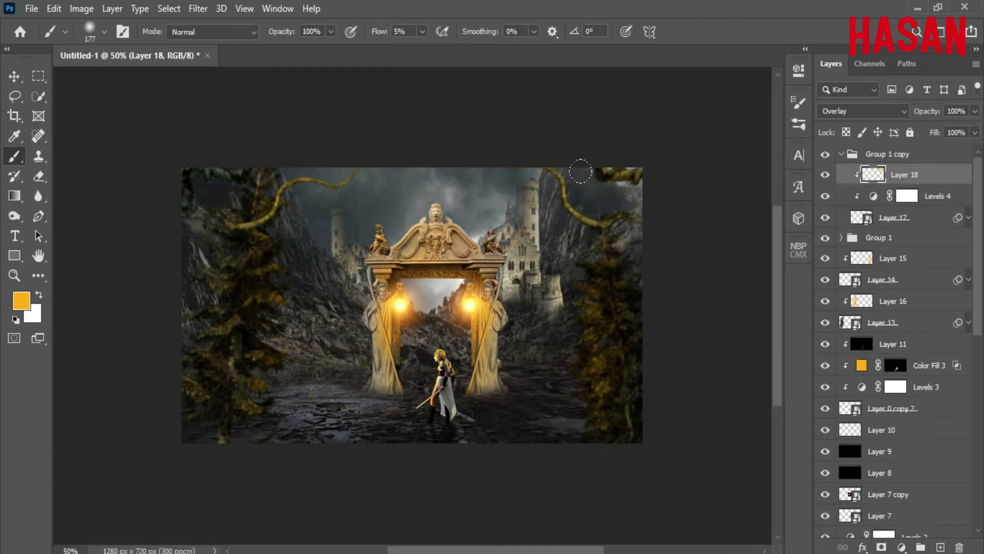
key("ctrl+0")
key("ctrl+minus")
key("ctrl+minus")
key("ctrl+0")
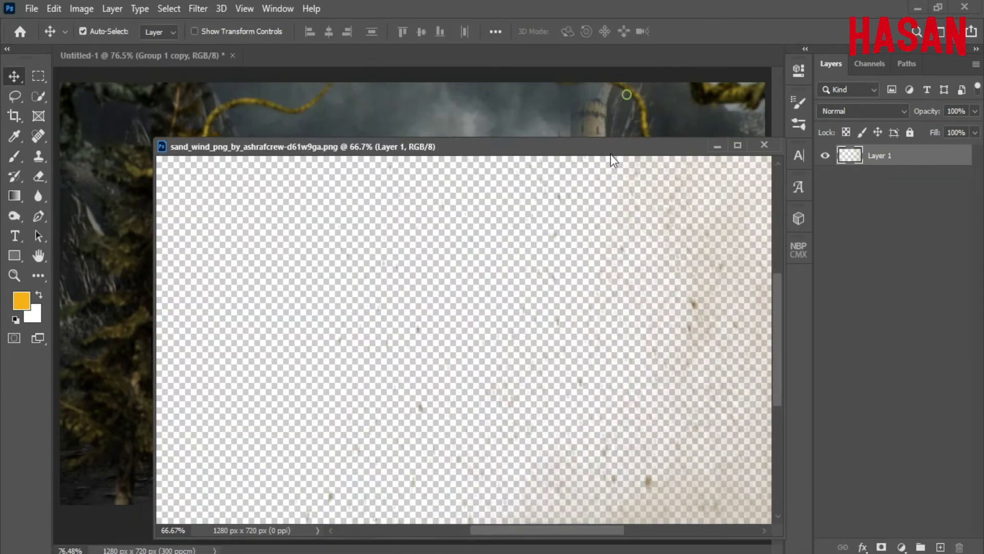
- Bring the sand_wind image into the composite as a new layer and shift it left over the gate
left_click_drag(895, 151, 500, 139)
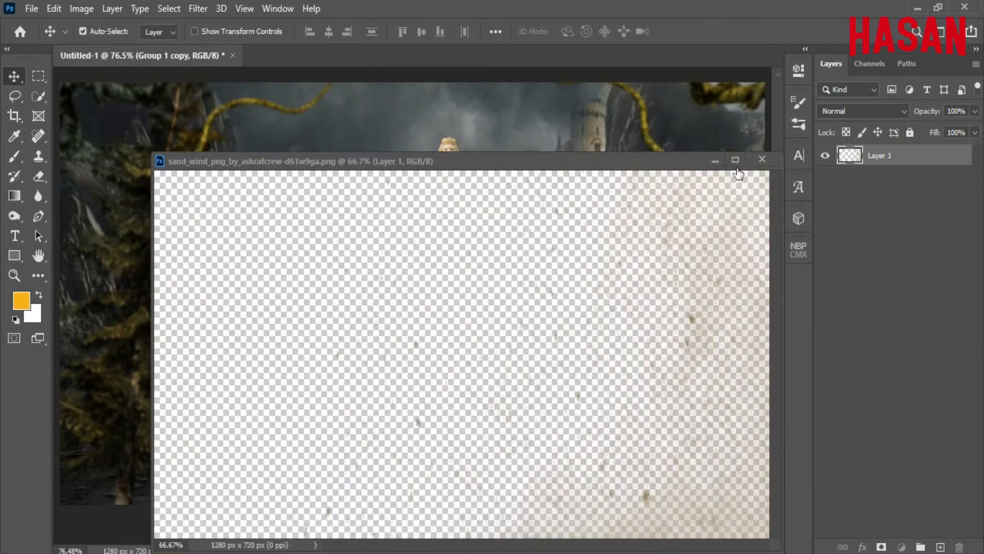
left_click(715, 160)
key("ctrl+t")
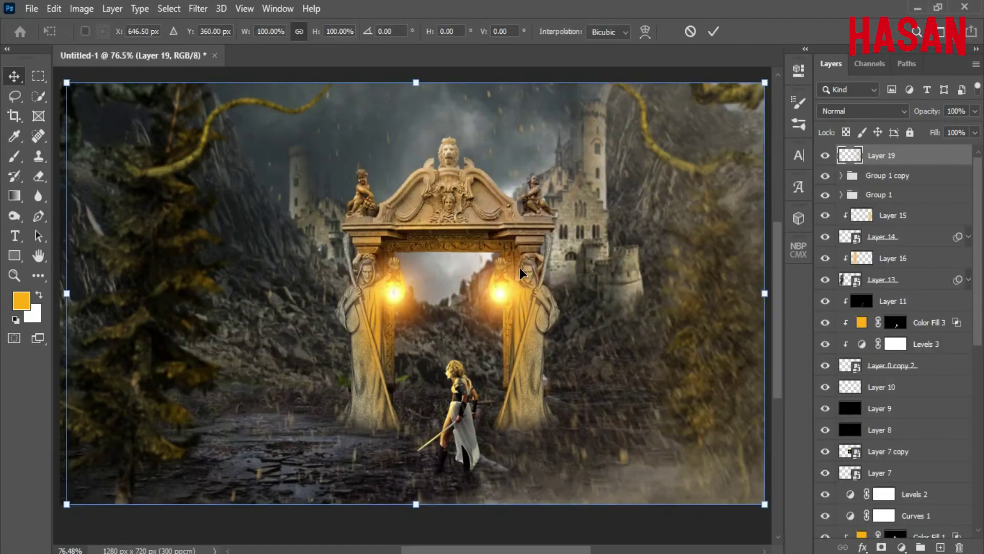
key("ctrl+minus")
left_click_drag(718, 295, 570, 313)
left_click(713, 31)
- Convert the sand layer to a smart object, rotate it 90°, and stretch it sideways across the full canvas width
right_click(905, 154)
left_click(769, 211)
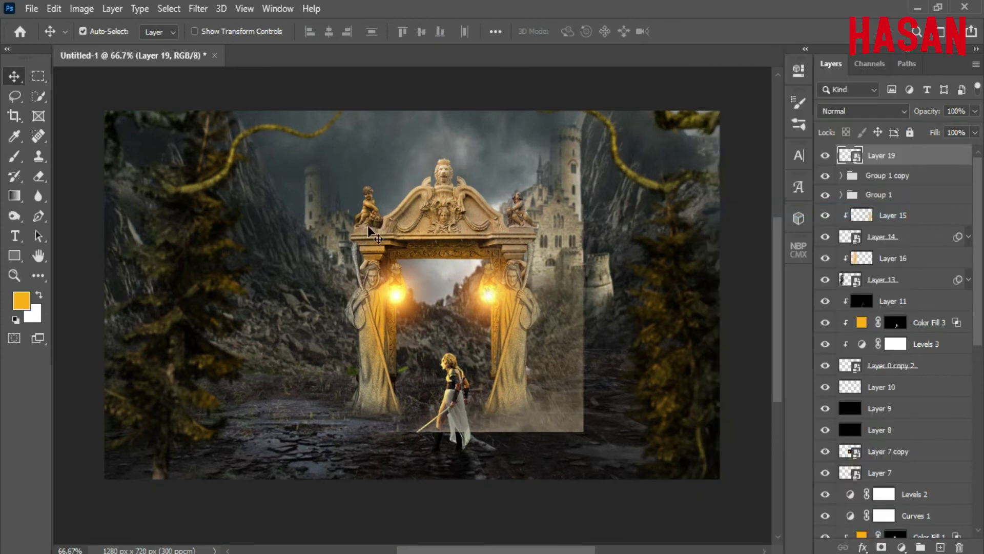
key("ctrl+t")
left_click_drag(608, 205, 474, 371)
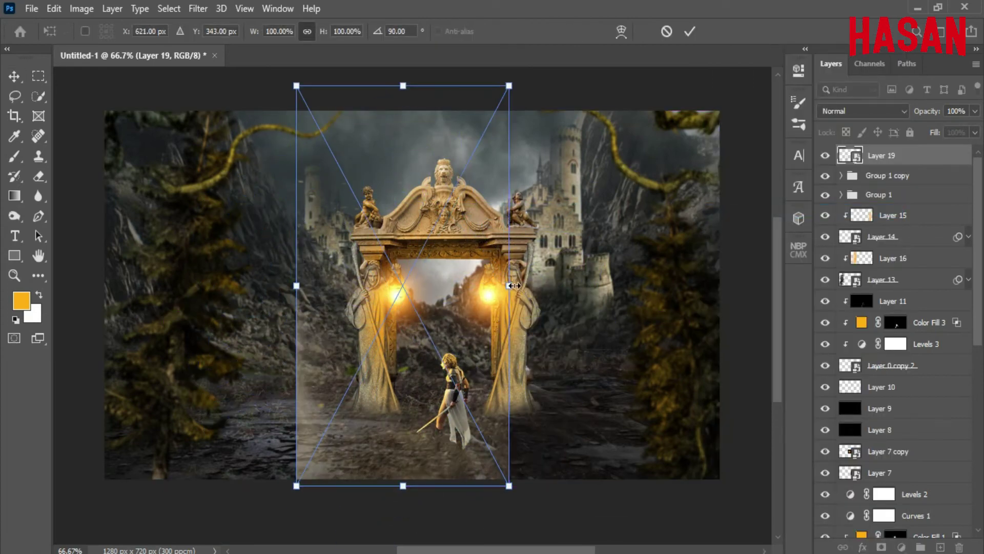
left_click_drag(511, 285, 724, 266)
left_click_drag(288, 292, 104, 288)
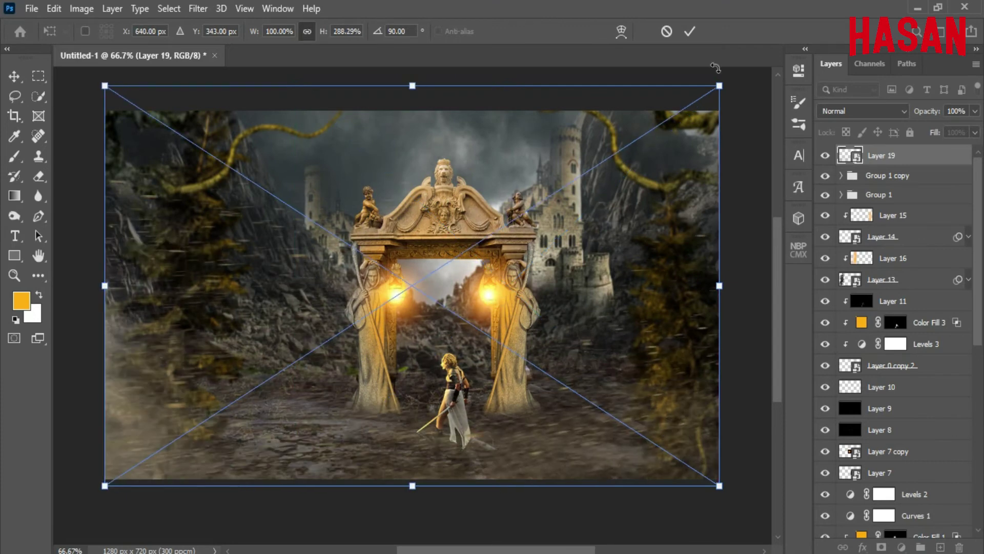
left_click(690, 31)
- Move the sand layer down the stack, between the lower Statue layer and Levels 1
left_click_drag(950, 167, 933, 360)
key("ctrl+z")
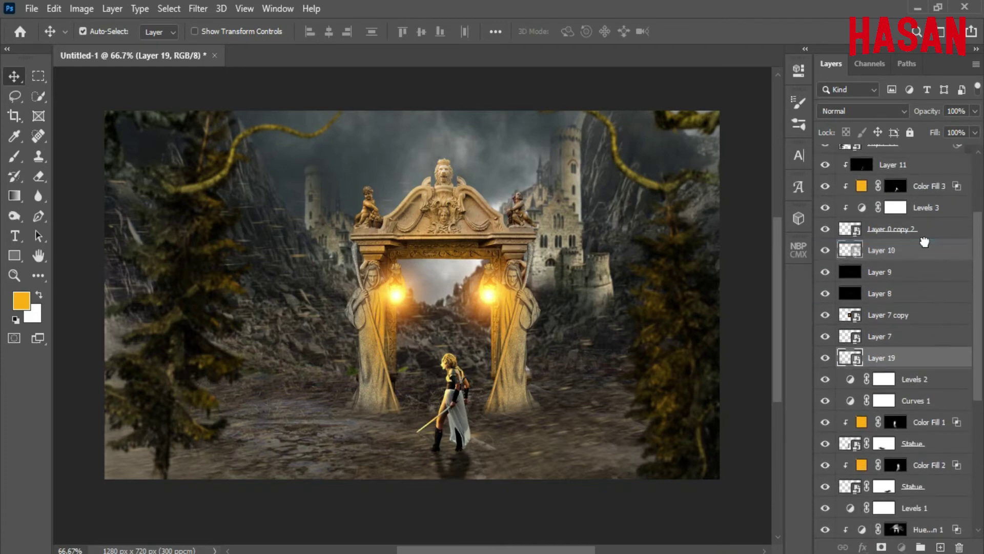
left_click_drag(931, 253, 934, 496)
scroll(916, 252, "down", 2)
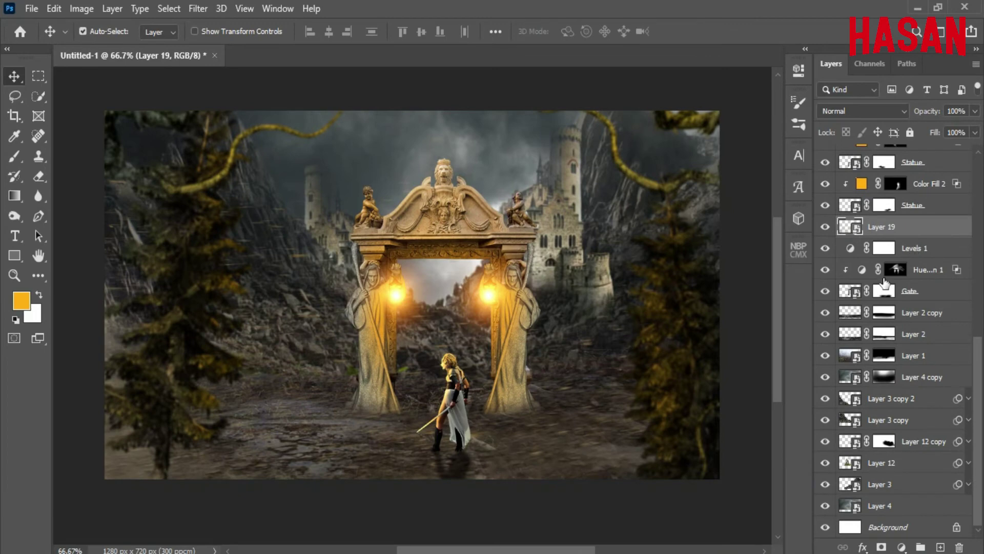
- Lower the sand layer's opacity to 50% and compare the scene with the layer hidden and shown
left_click(825, 227)
left_click(825, 226)
mouse_move(928, 111)
left_mouse_down()
mouse_move(899, 111)
mouse_move(927, 116)
left_mouse_up()
left_click(826, 228)
left_click(826, 228)
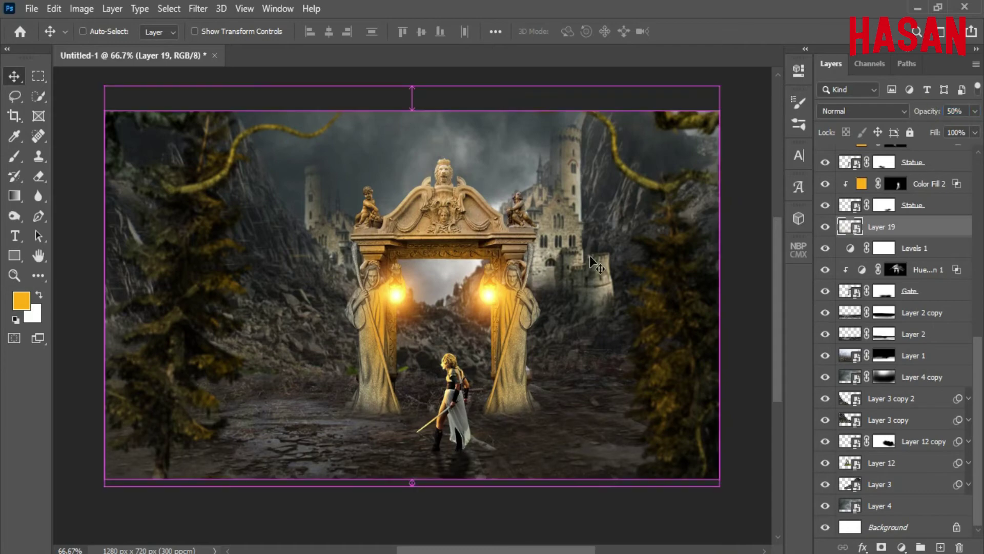
key("ctrl+minus")
key("ctrl+plus")
key("ctrl+minus")
key("ctrl+0")
- Duplicate the half-transparent sand layer, Layer 19
right_click(936, 235)
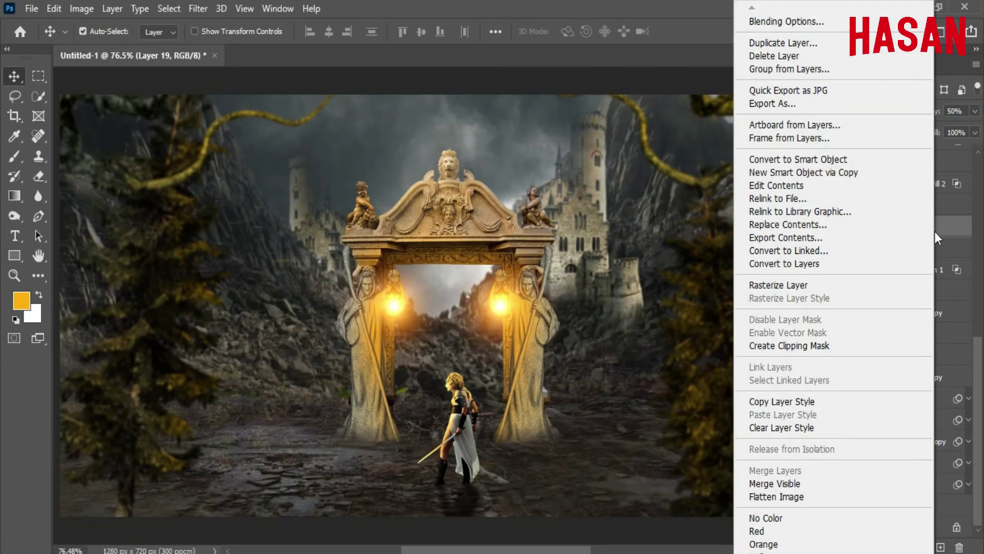
left_click(799, 45)
key("Return")
- Move the duplicated sand layer up the stack, above Layer 7 copy and into the Group 1 copy group
scroll(935, 251, "up", 7)
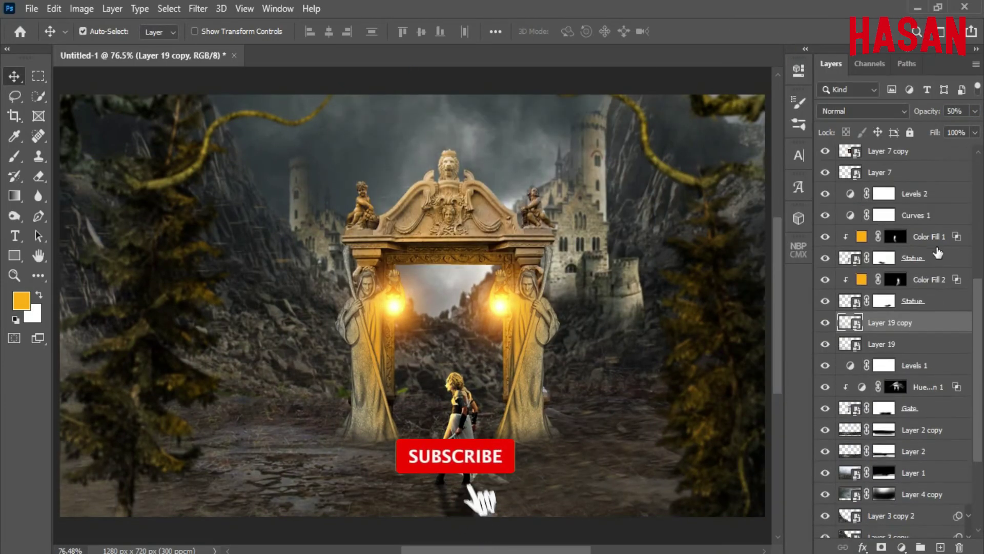
left_click_drag(945, 358, 927, 177)
scroll(949, 297, "up", 5)
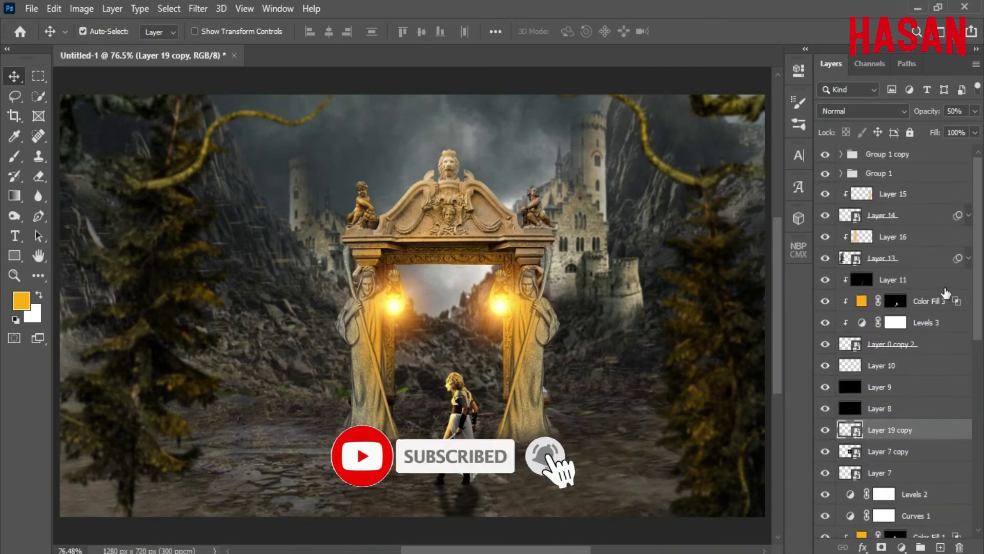
left_click_drag(952, 424, 932, 156)
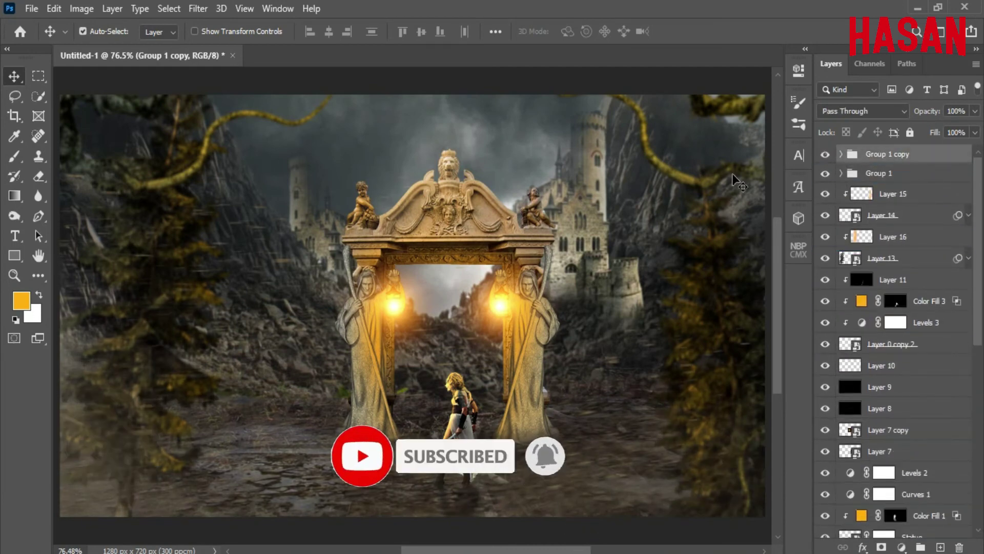
left_click_drag(934, 111, 892, 117)
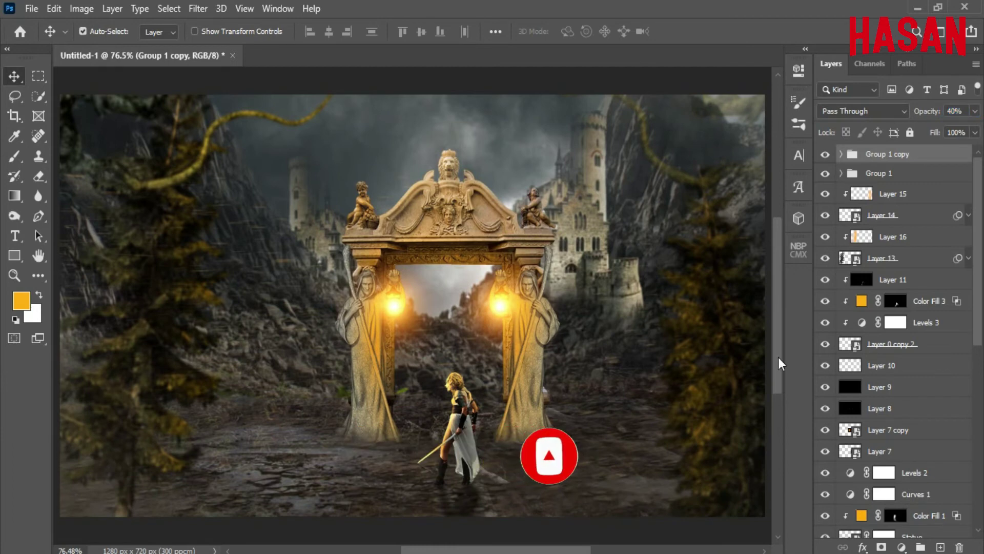
left_click(882, 547)
key("ctrl+z")
key("ctrl+z")
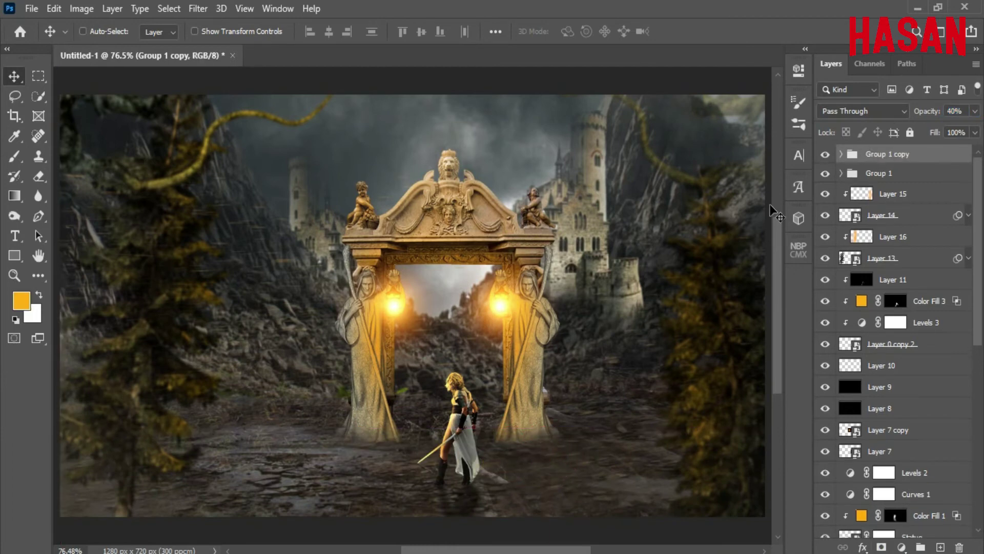
key("ctrl+z")
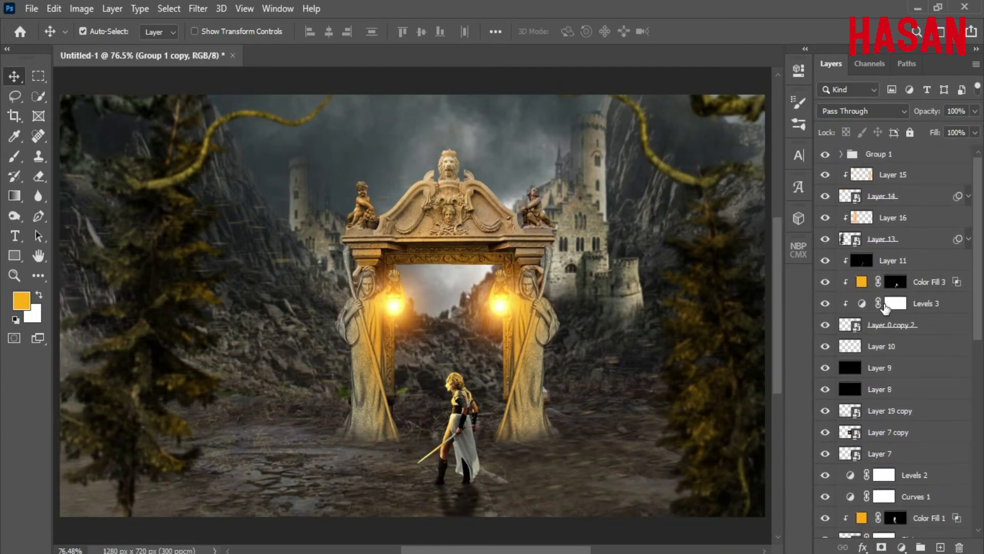
key("ctrl+shift+z")
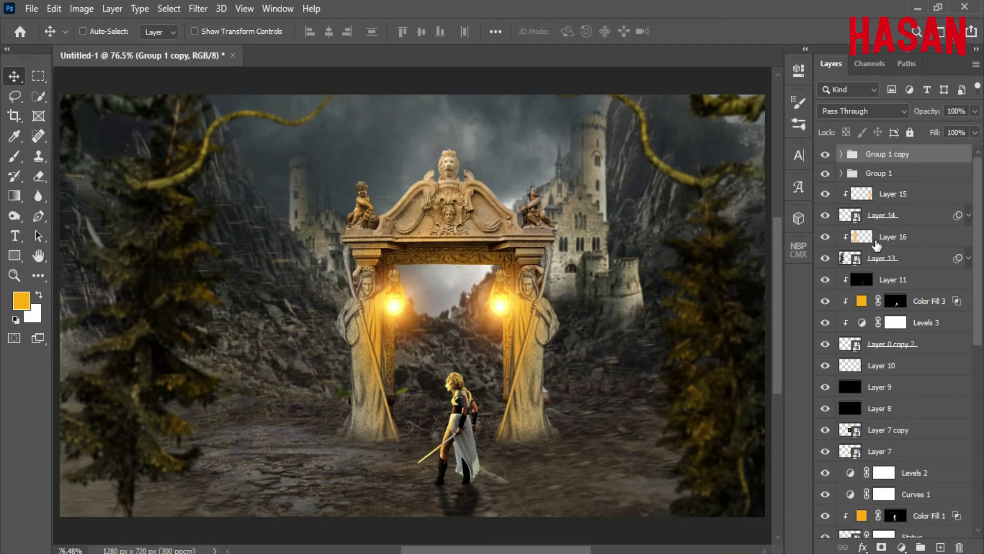
left_click(842, 154)
left_click(841, 154)
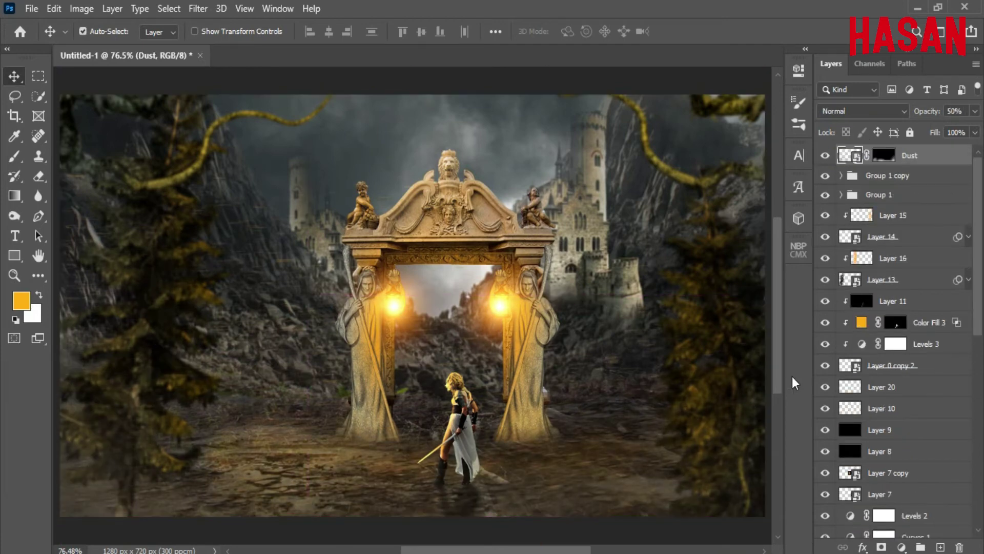
- Add a Color Balance adjustment above the Dust layer, shifting the midtones toward red with Yellow-Blue at +2
left_click(902, 547)
left_click(904, 413)
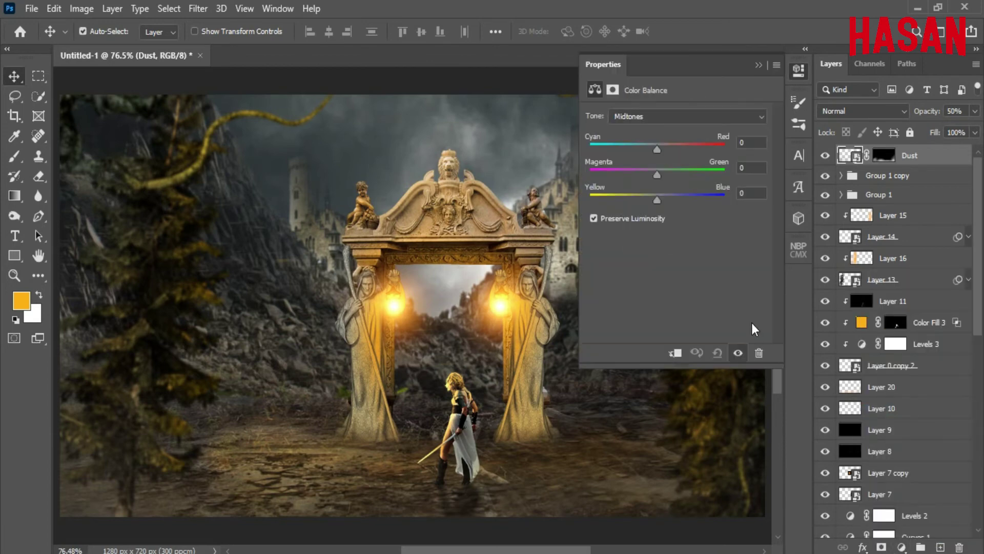
left_click_drag(656, 200, 667, 200)
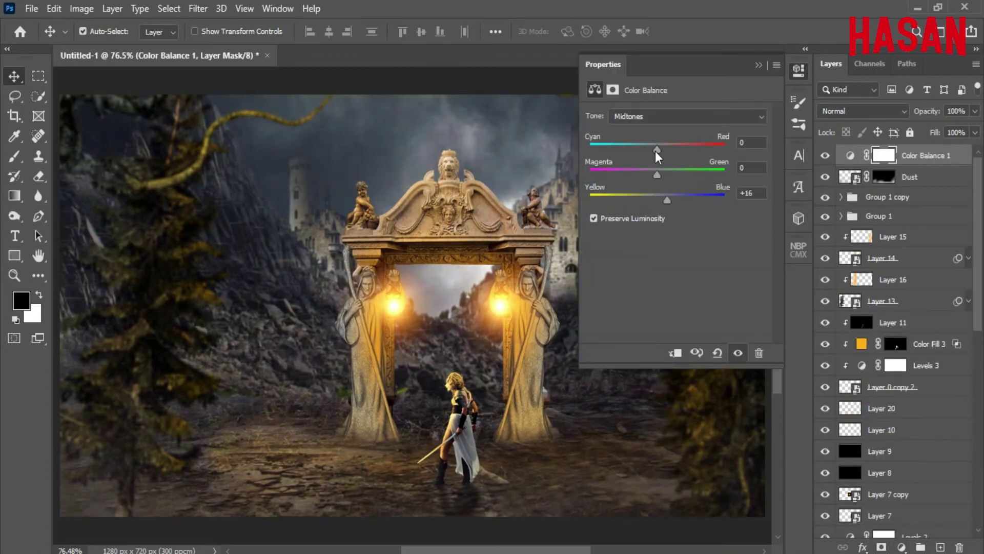
left_click_drag(657, 149, 665, 150)
mouse_move(668, 200)
left_mouse_down()
mouse_move(647, 203)
mouse_move(667, 208)
mouse_move(658, 206)
left_mouse_up()
left_click_drag(664, 150, 664, 147)
- Set the Color Balance highlights to -24 on Yellow-Blue and nudge them slightly toward red
left_click(743, 116)
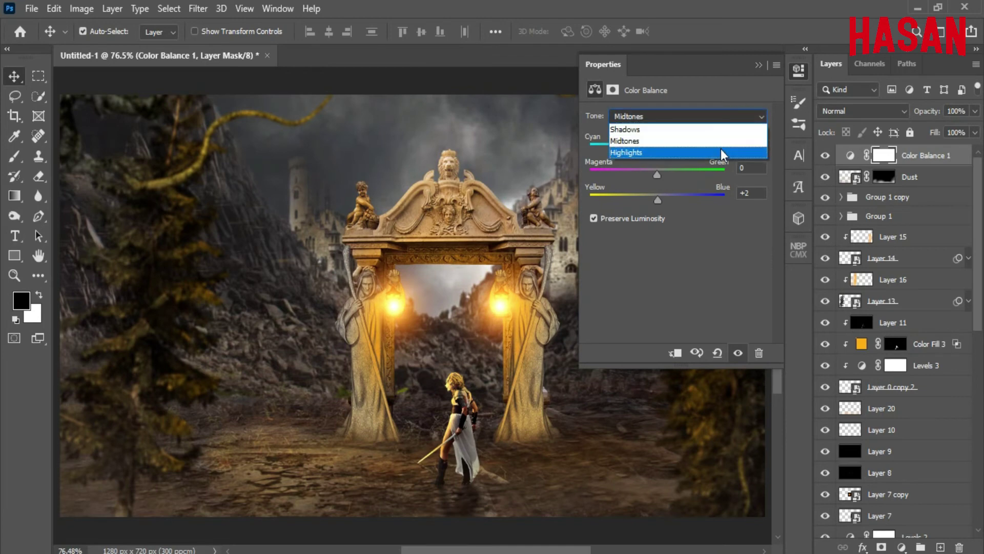
left_click(718, 152)
left_click_drag(658, 200, 641, 201)
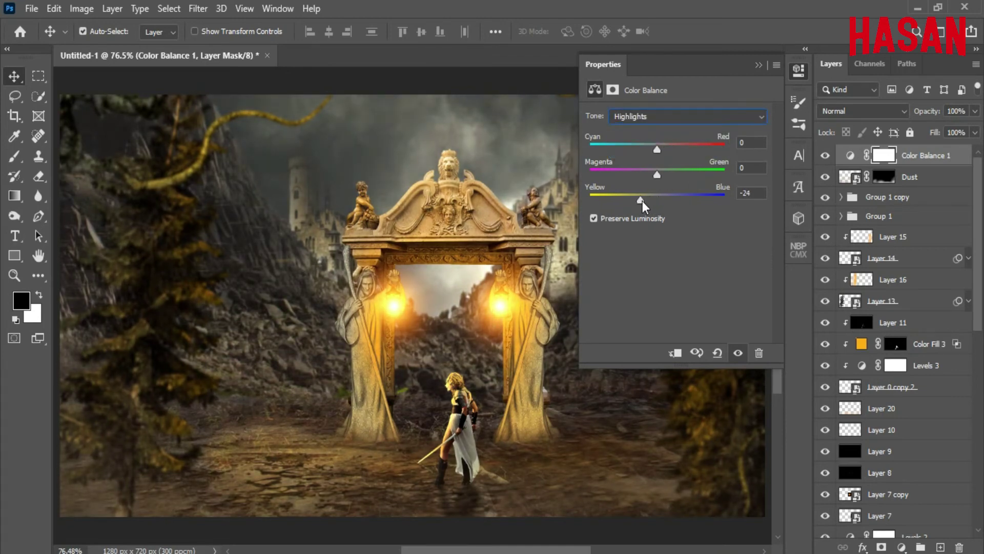
left_click_drag(658, 150, 659, 147)
- Shift the Color Balance shadows slightly toward blue and cyan
left_click(717, 116)
left_click(723, 128)
left_click_drag(644, 200, 660, 202)
left_click_drag(658, 150, 651, 150)
left_click(759, 65)
- Add a Selective Color adjustment and set Yellows to Yellow +25% and Black +14%, with more magenta and less cyan
left_click(901, 547)
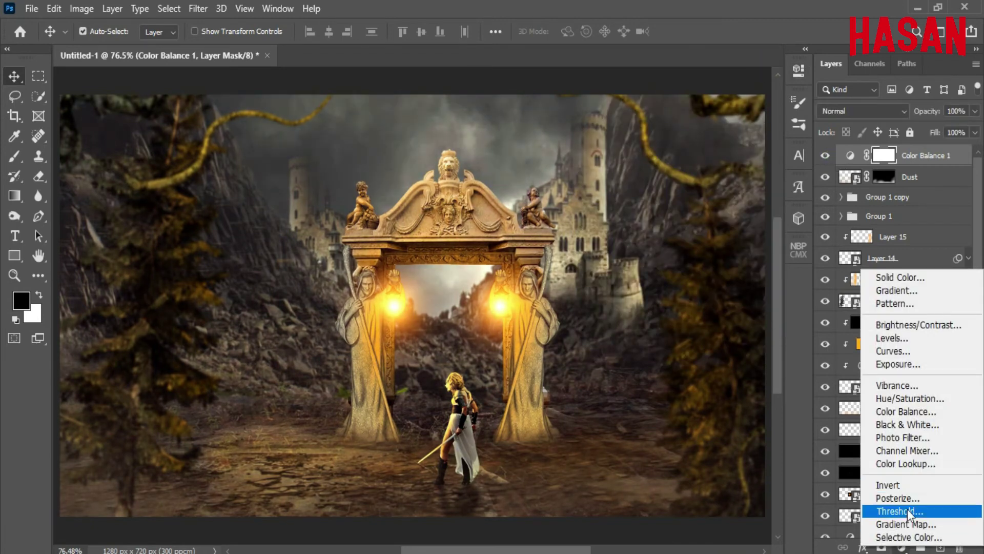
left_click(908, 537)
left_click(740, 131)
left_click(738, 144)
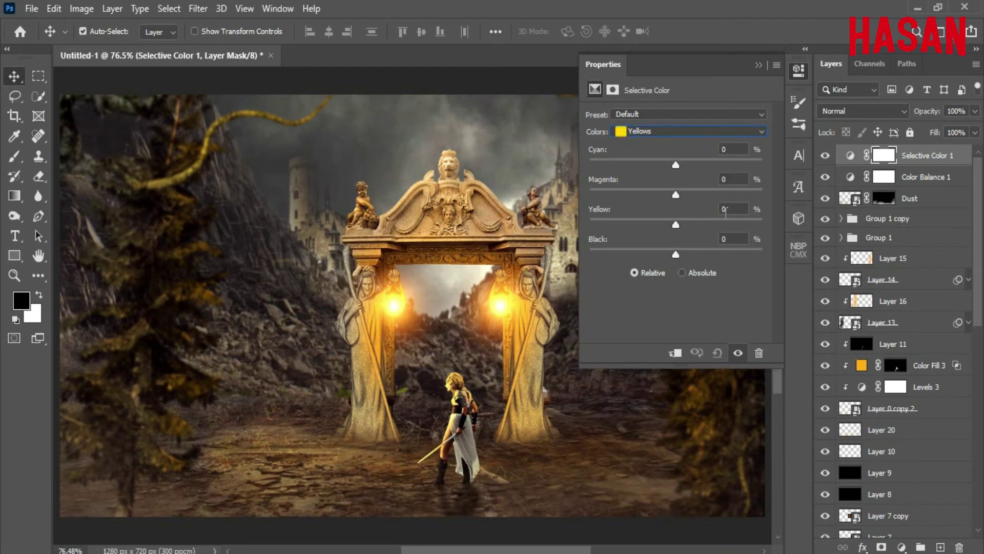
mouse_move(676, 254)
left_mouse_down()
mouse_move(696, 257)
mouse_move(688, 256)
left_mouse_up()
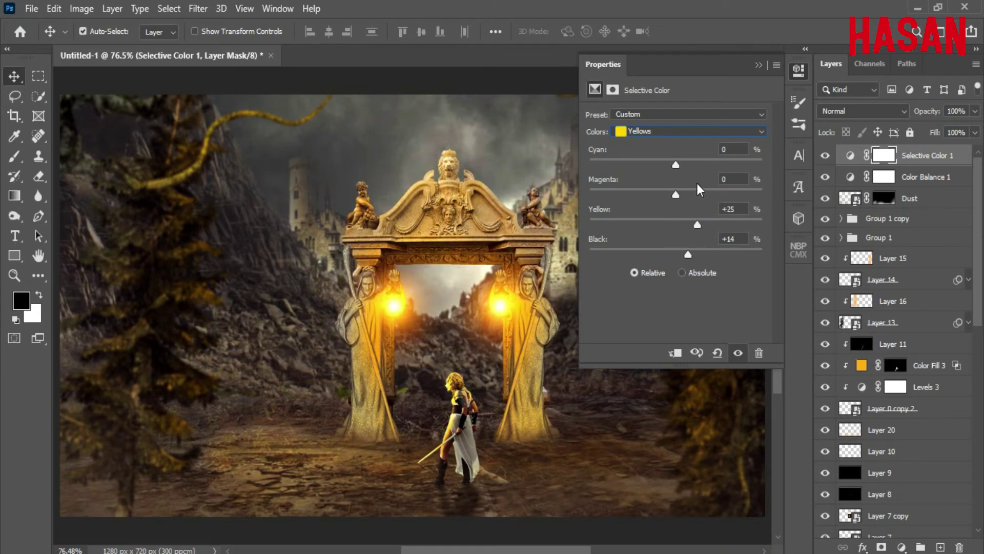
left_click_drag(696, 192, 654, 167)
- Set the Selective Color Cyans to Cyan +49%, Magenta +46% and Black +37%
left_click(737, 132)
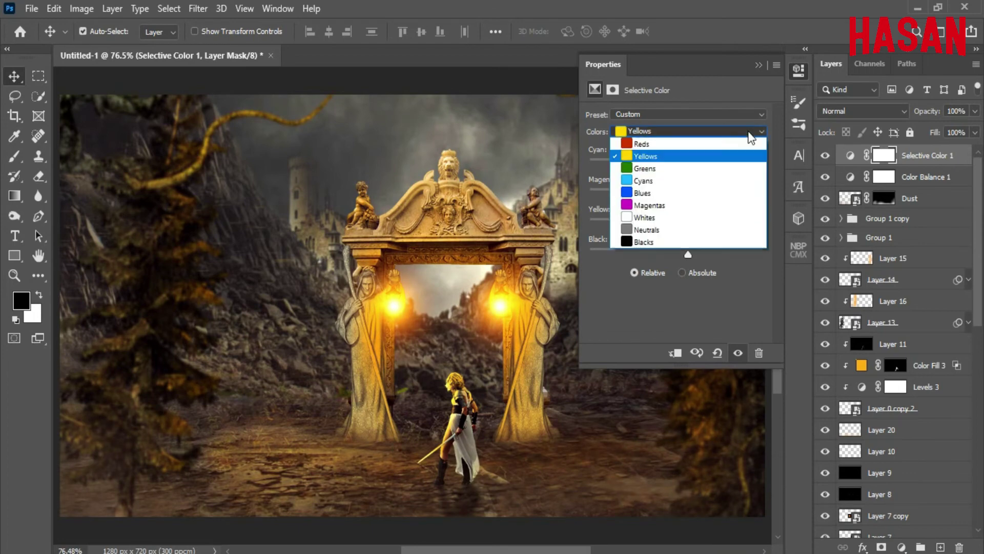
left_click(721, 174)
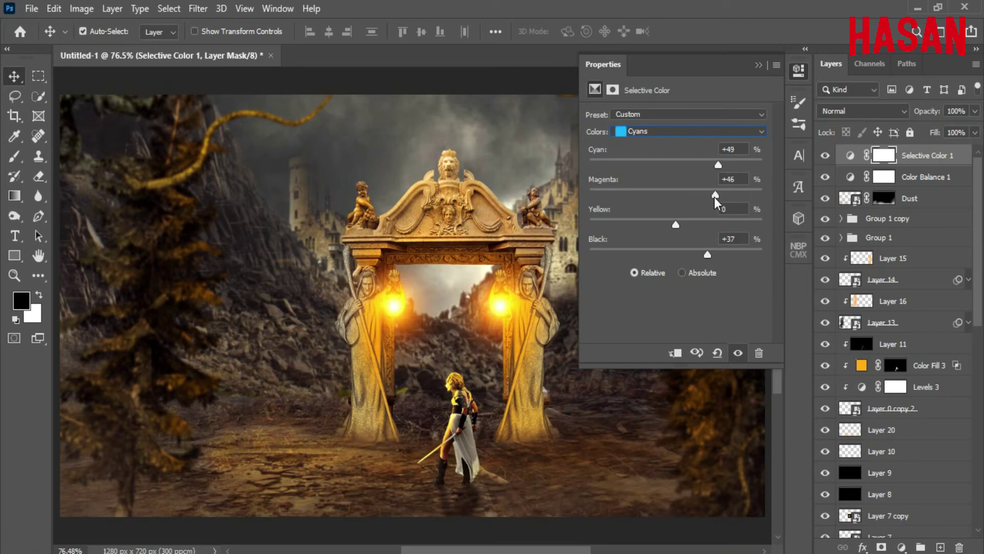
left_click(759, 65)
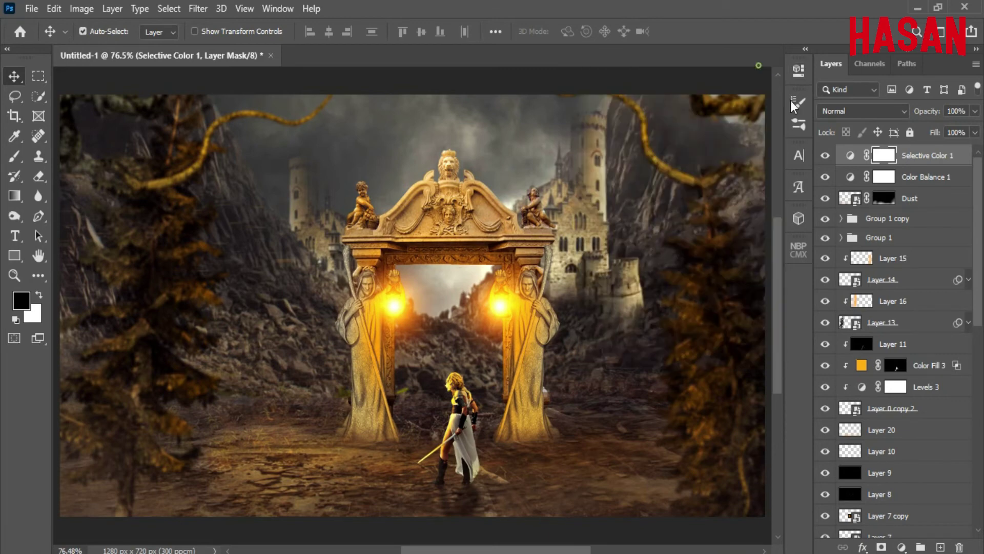
- Stamp all visible layers into a new top layer and convert it to a smart object
key("ctrl+shift+alt+e")
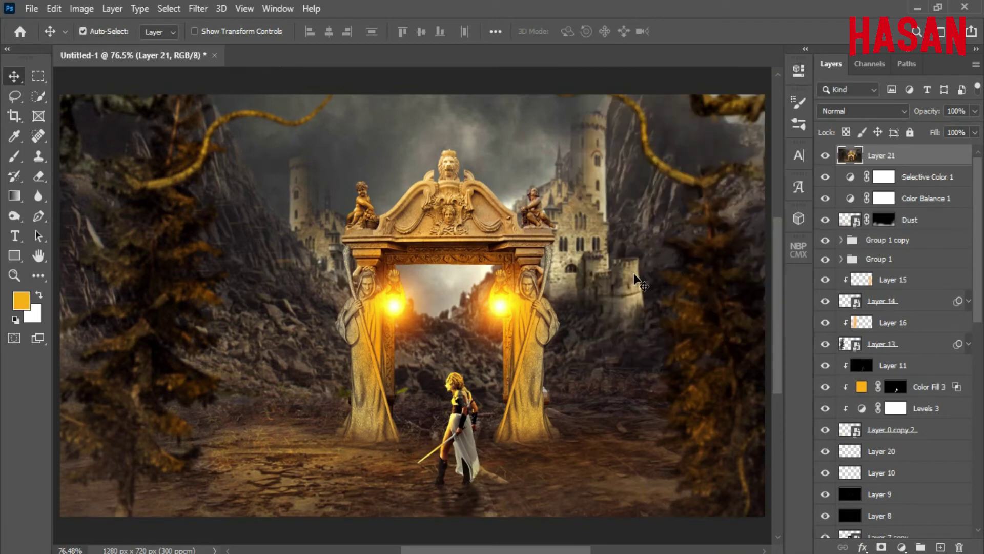
right_click(904, 153)
left_click(797, 212)
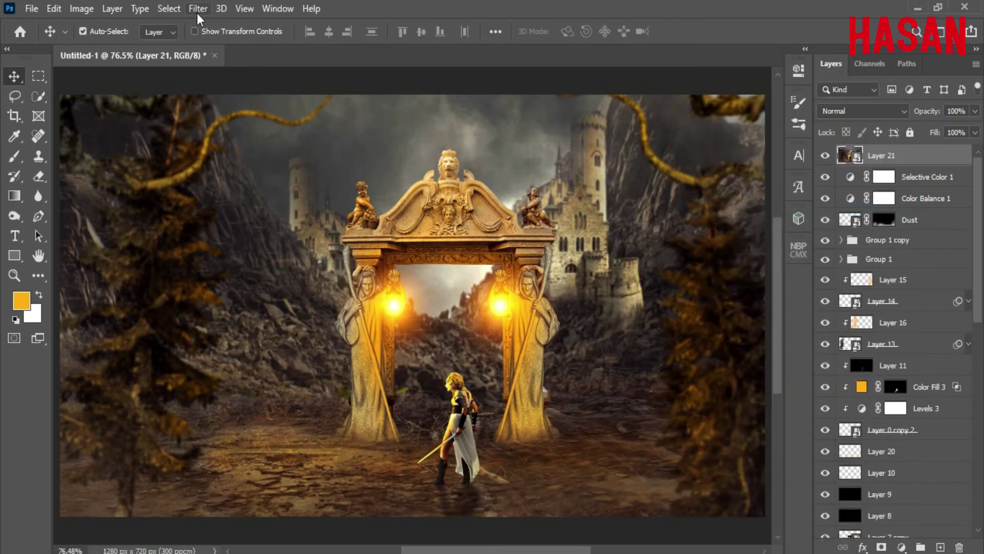
- Open the Camera Raw Filter on the merged layer and adjust the basic tones, setting Blacks to -16
left_click(198, 9)
left_click(293, 99)
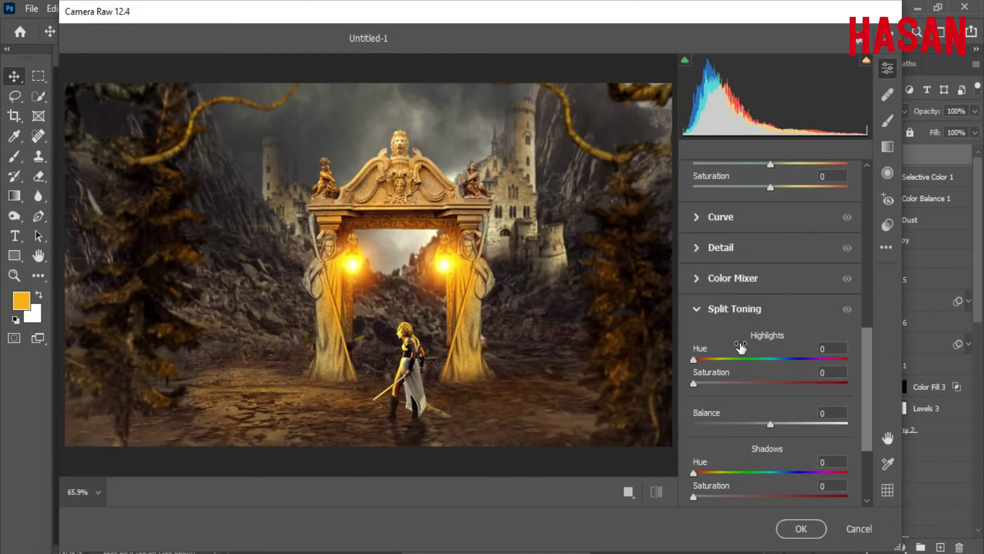
scroll(738, 318, "up", 5)
scroll(735, 305, "up", 4)
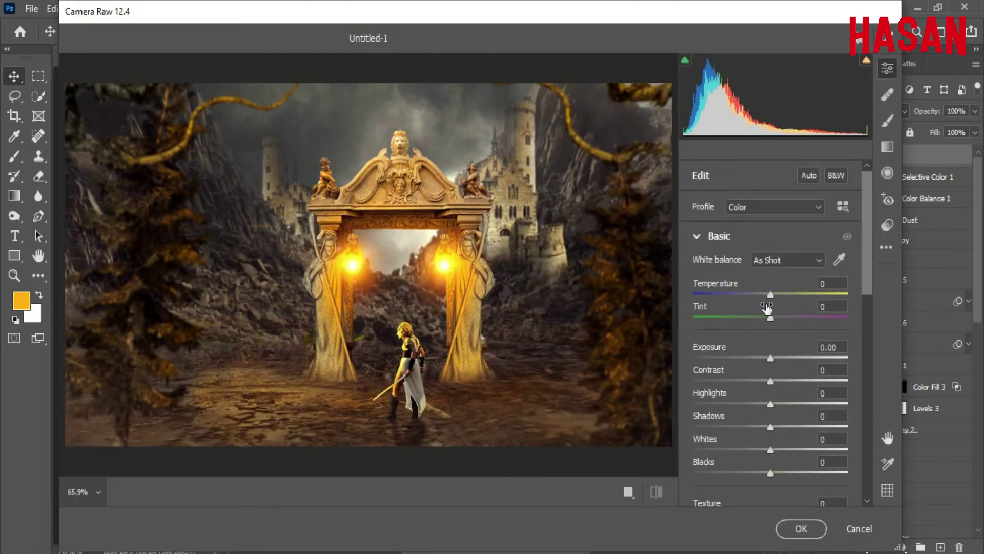
mouse_move(771, 299)
left_mouse_down()
mouse_move(783, 327)
mouse_move(769, 317)
left_mouse_up()
left_click_drag(869, 239, 863, 295)
left_click_drag(770, 198, 758, 314)
- Raise Texture to +12 and Clarity to +15 in the Camera Raw basic settings
left_click(771, 313)
left_click_drag(770, 353, 785, 374)
scroll(869, 358, "down", 5)
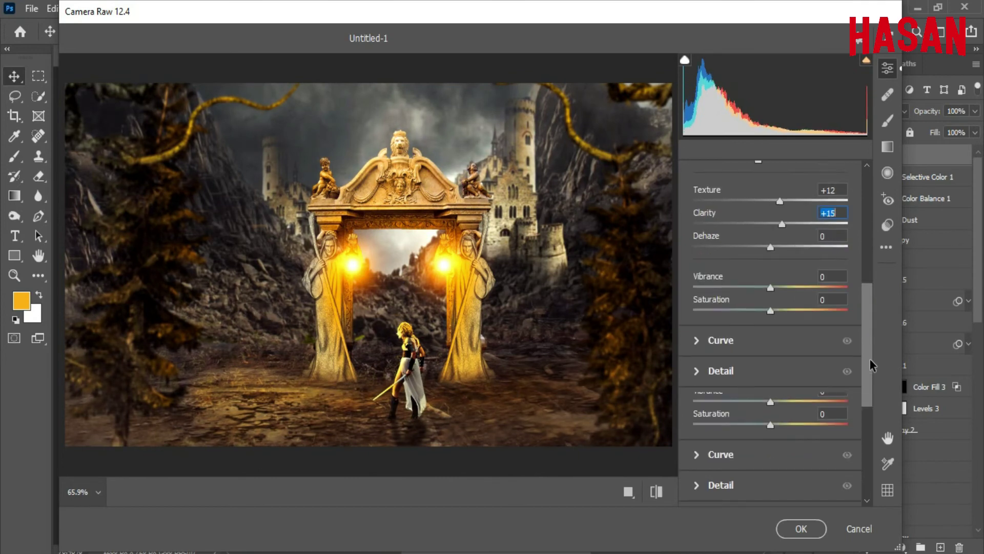
scroll(869, 362, "up", 2)
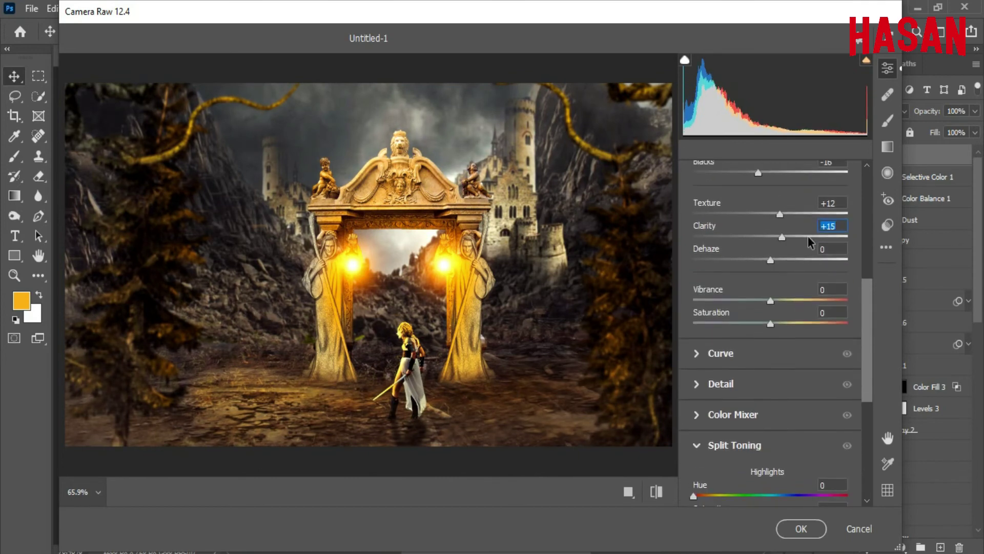
left_click_drag(783, 237, 777, 214)
- In the Color Mixer, set luminance to Oranges -1, Yellows +20, Aquas +84 and saturation to Oranges +4, Yellows +7, Aquas +56, Blues +38
left_click_drag(868, 317, 868, 373)
left_click(693, 283)
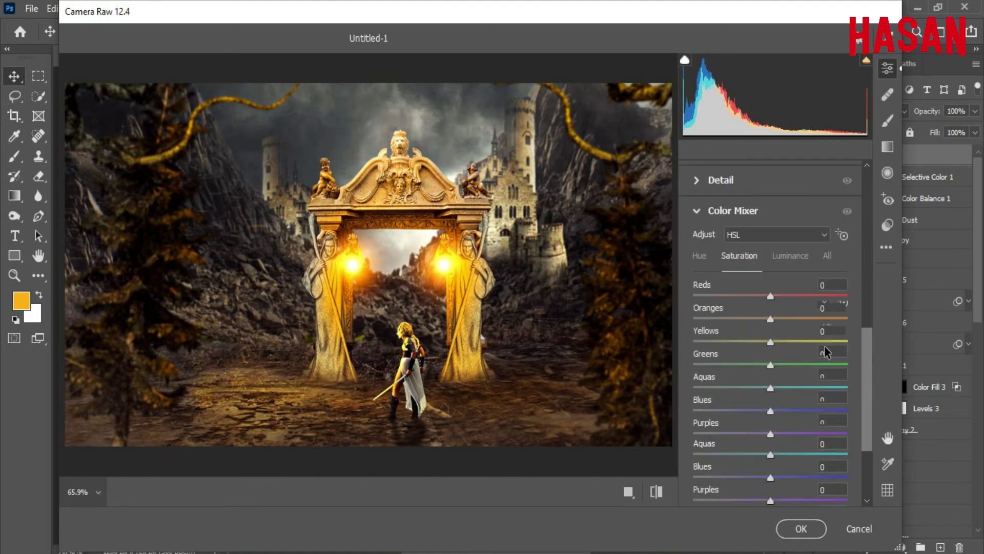
mouse_move(869, 336)
left_mouse_down()
mouse_move(869, 364)
mouse_move(870, 349)
left_mouse_up()
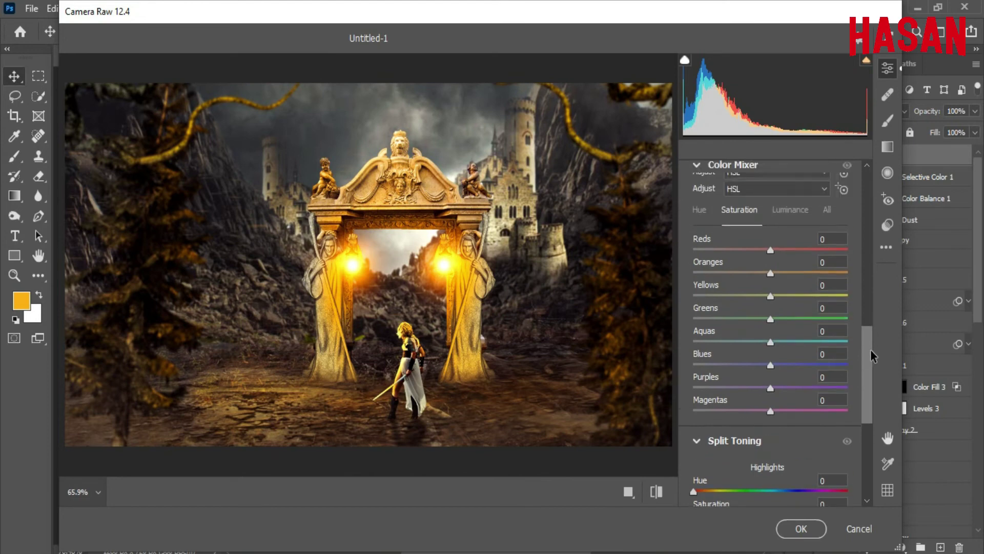
left_click(790, 211)
left_click_drag(771, 272, 786, 298)
left_click(789, 217)
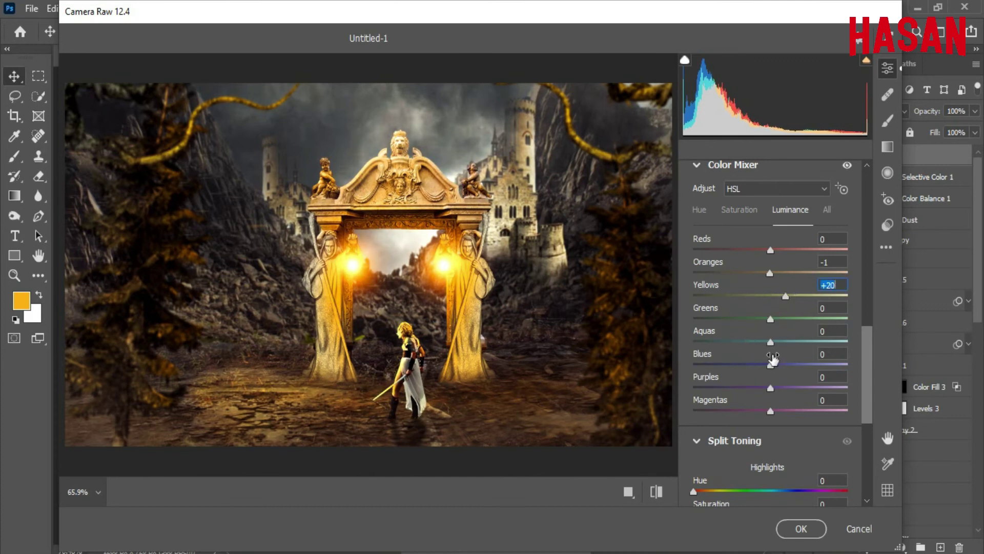
left_click_drag(770, 343, 836, 341)
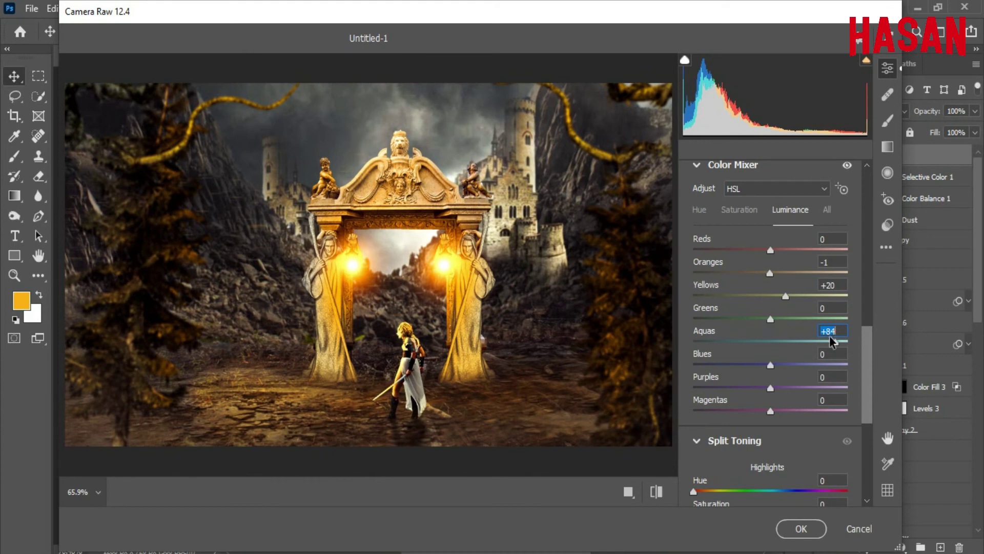
left_click_drag(773, 368, 813, 343)
left_click(743, 210)
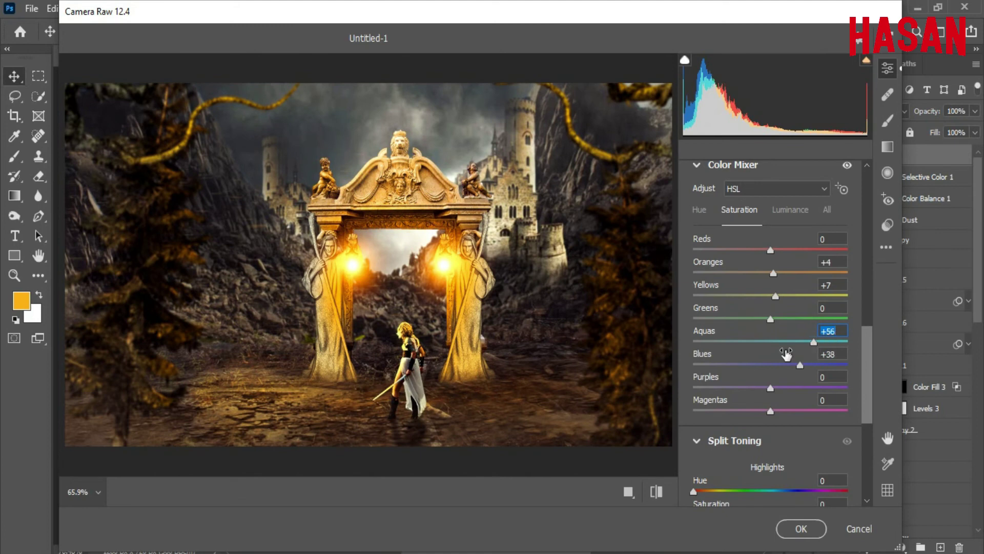
- Set the Split Toning highlights to Hue 56 and Saturation 20
scroll(868, 363, "down", 5)
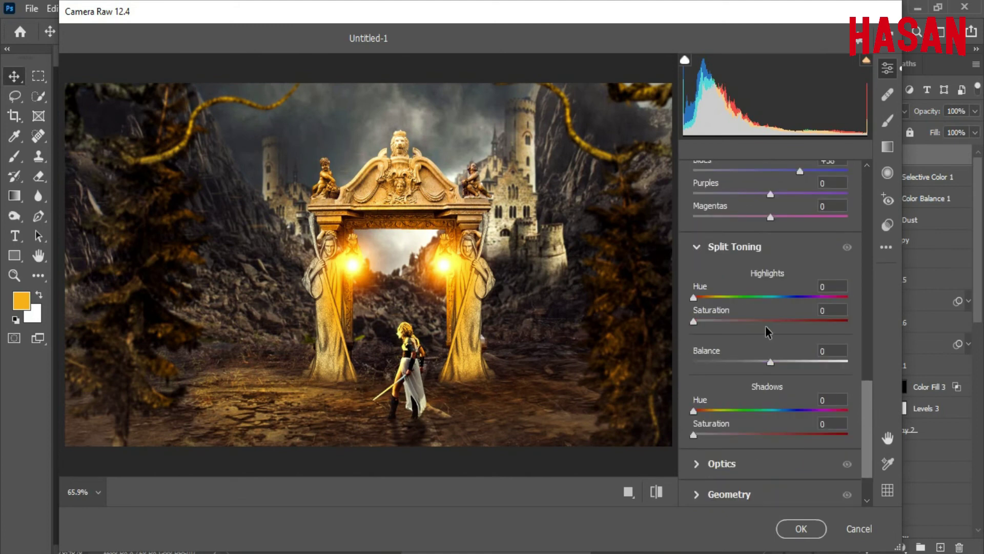
left_click_drag(693, 297, 718, 297)
left_click(725, 322)
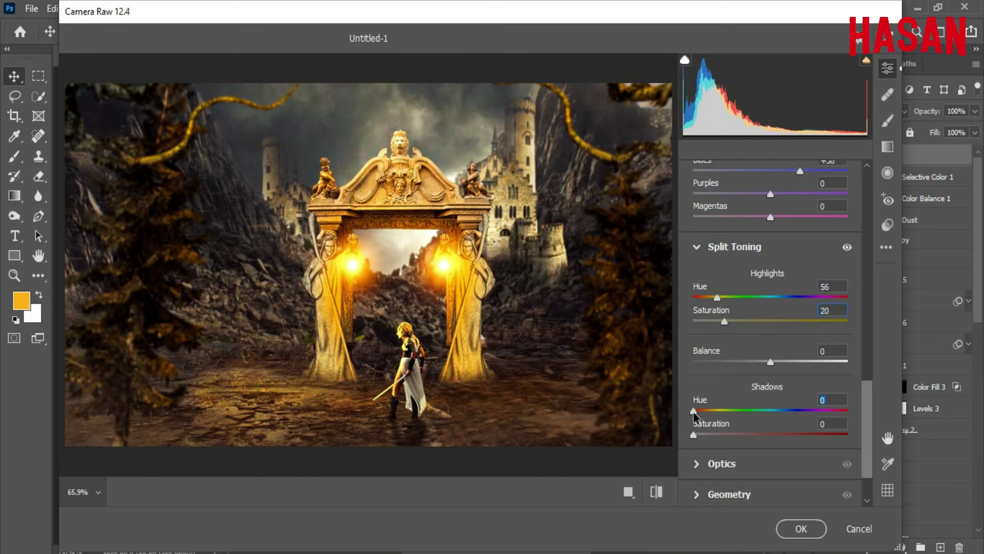
- Tint the Split Toning shadows teal with Hue 190 and Saturation 20
left_click_drag(693, 411, 780, 410)
left_click_drag(693, 435, 720, 437)
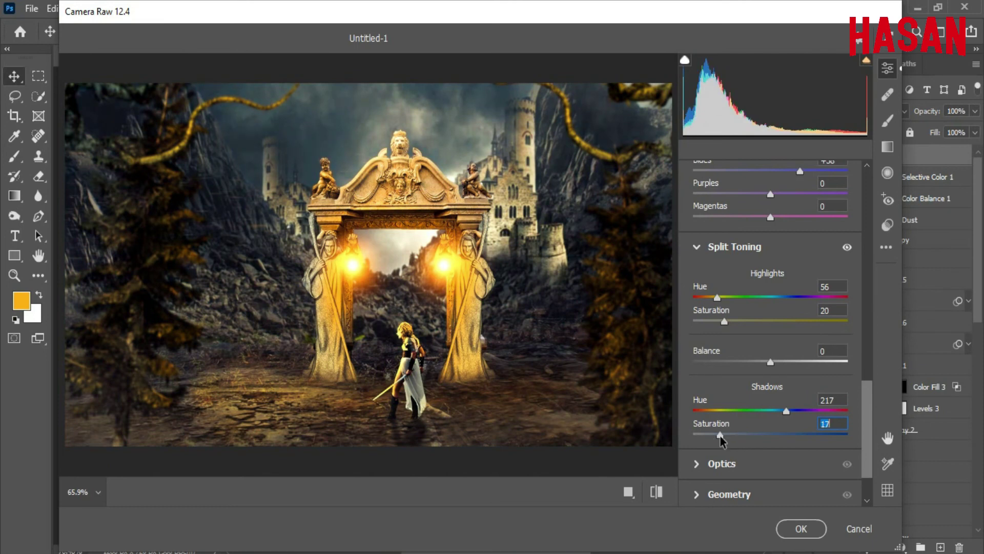
left_click(785, 413)
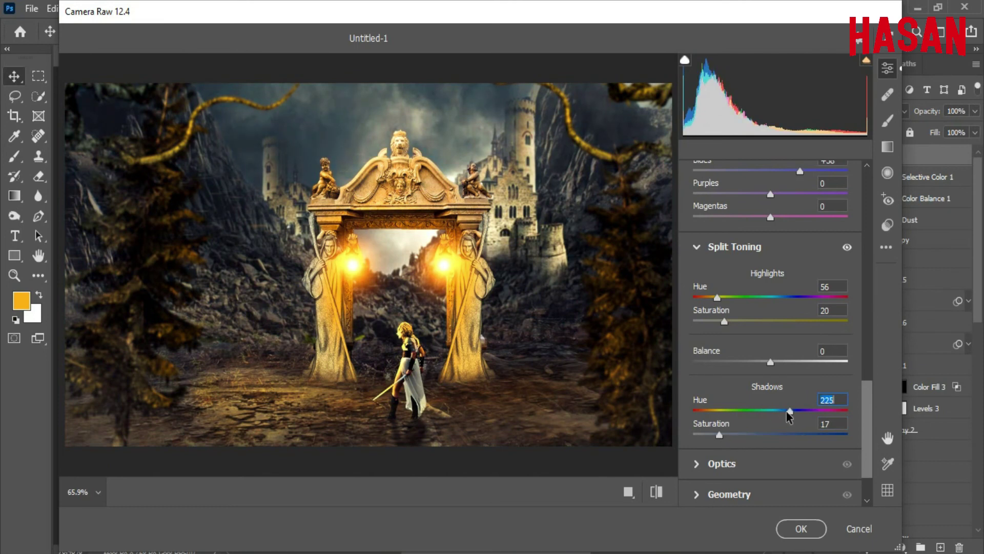
left_click_drag(787, 411, 773, 410)
left_click_drag(719, 435, 725, 436)
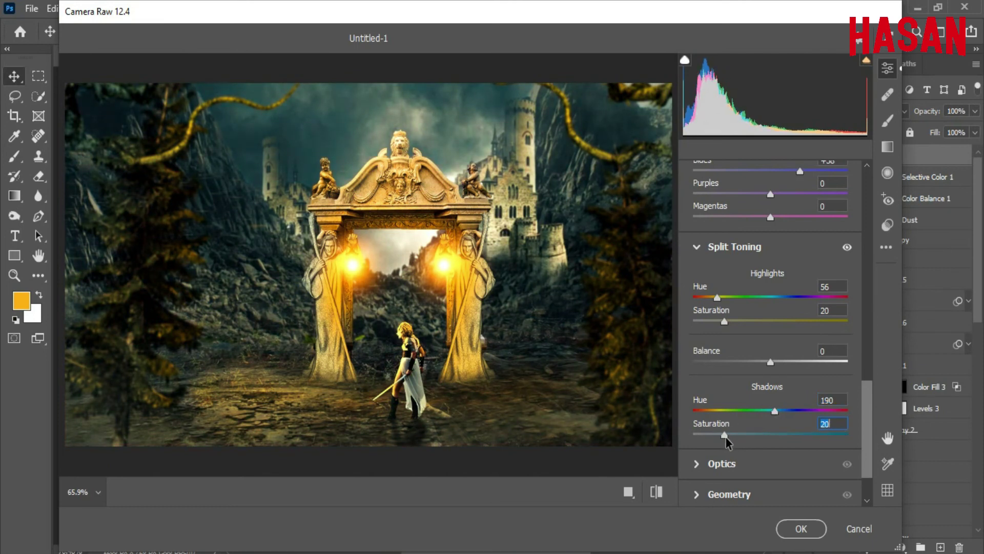
- Slightly lower a slider in the Camera Raw Effects section and apply the filter to the merged layer
left_click_drag(869, 445, 868, 467)
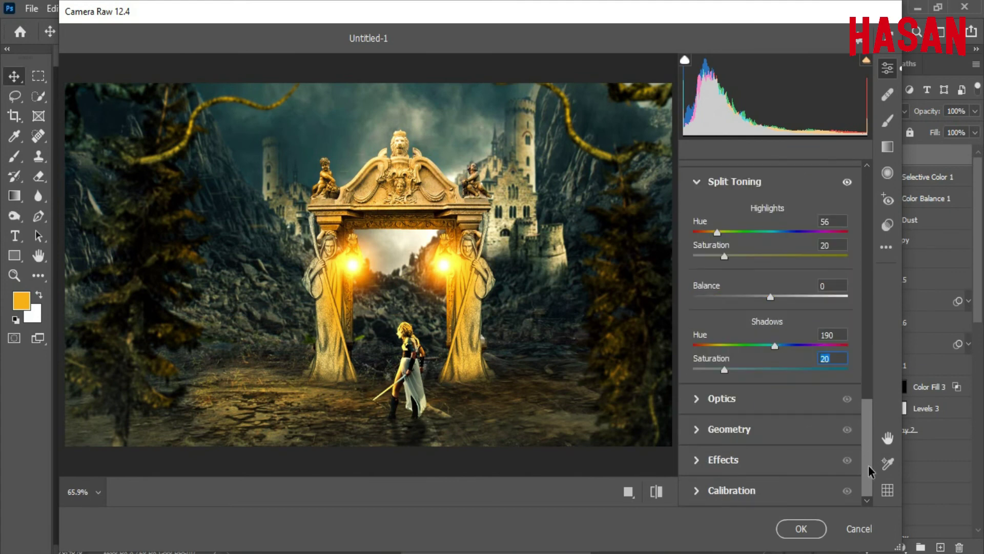
left_click(698, 460)
left_click_drag(764, 464, 756, 462)
left_click(803, 528)
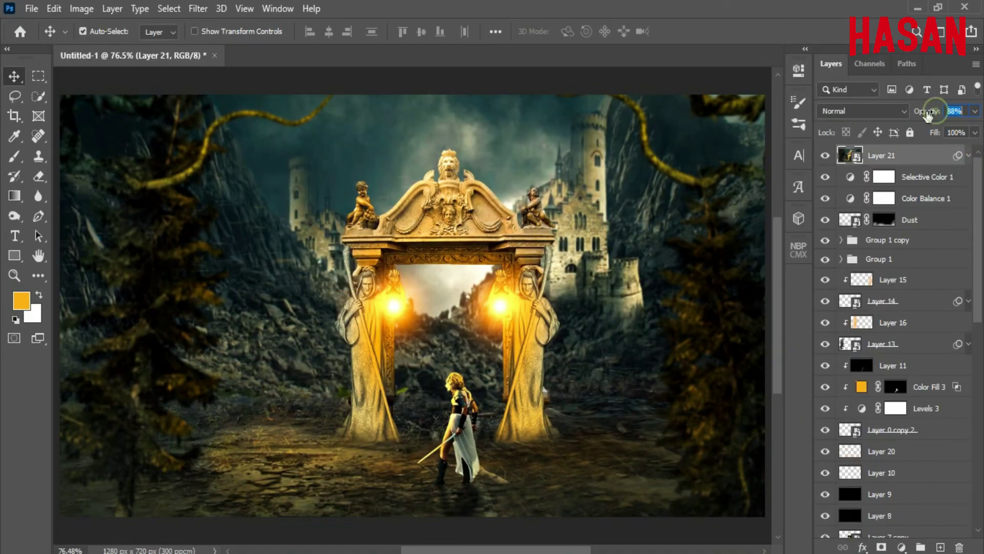
- Lower the filtered top layer's opacity to 70% and toggle its visibility to compare before and after
left_click_drag(932, 112, 915, 117)
left_click(825, 156)
left_click(826, 155)
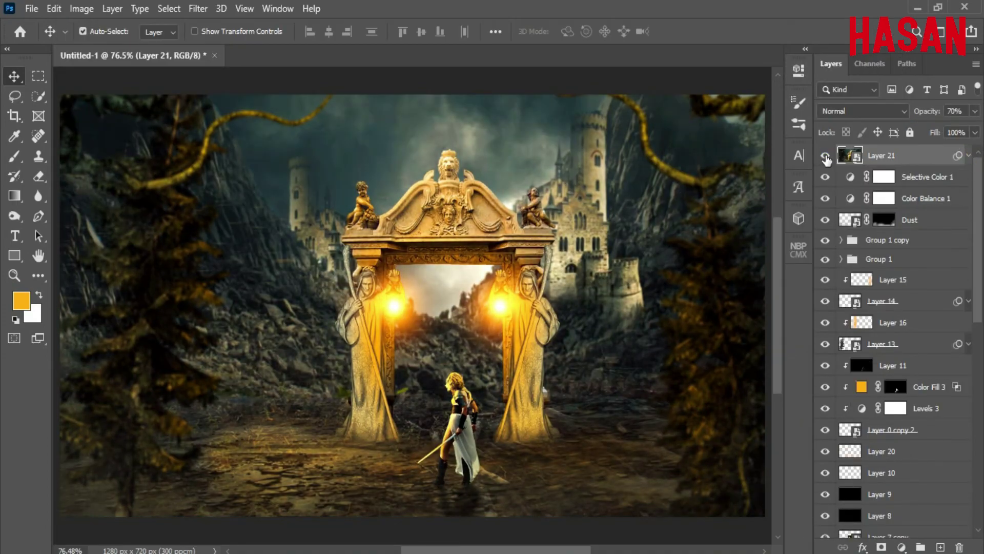
- Stamp all visible layers into two successive smart object layers on top and swap the foreground and background colors
key("ctrl+shift+alt+e")
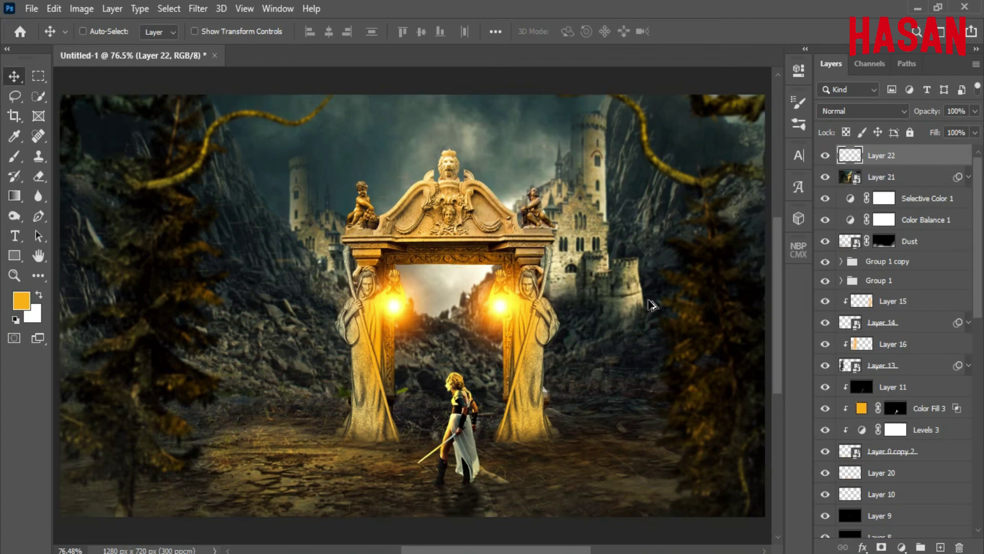
right_click(882, 156)
left_click(817, 211)
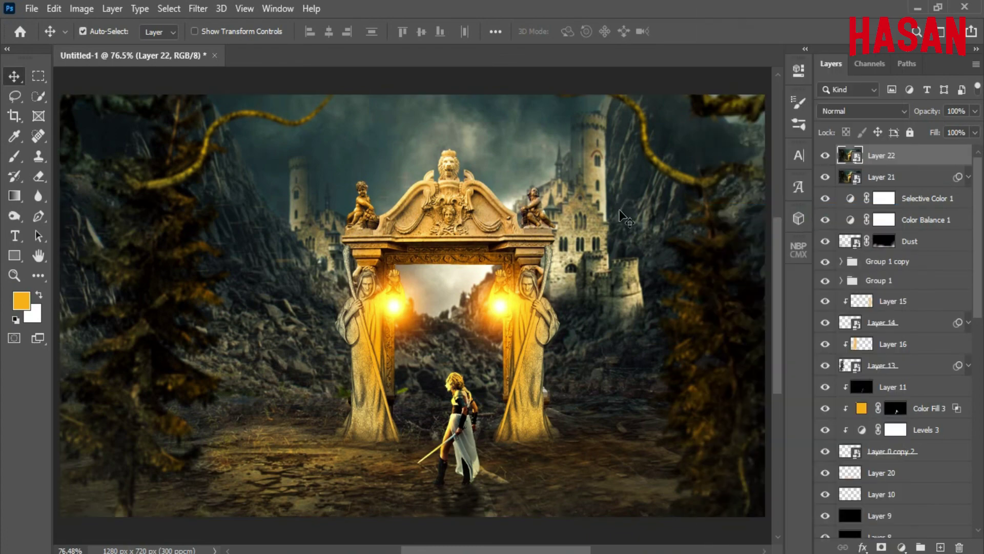
key("ctrl+shift+alt+e")
left_click(39, 295)
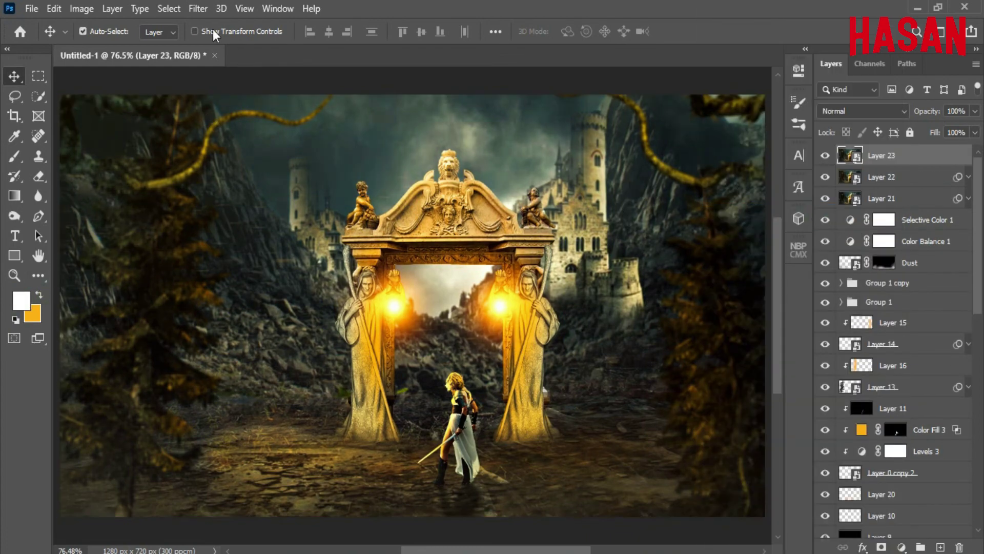
- Open the Color Efex Pro 4 filter on the top smart object and postpone the offered Nik Collection update
left_click(198, 9)
mouse_move(312, 365)
left_click(417, 376)
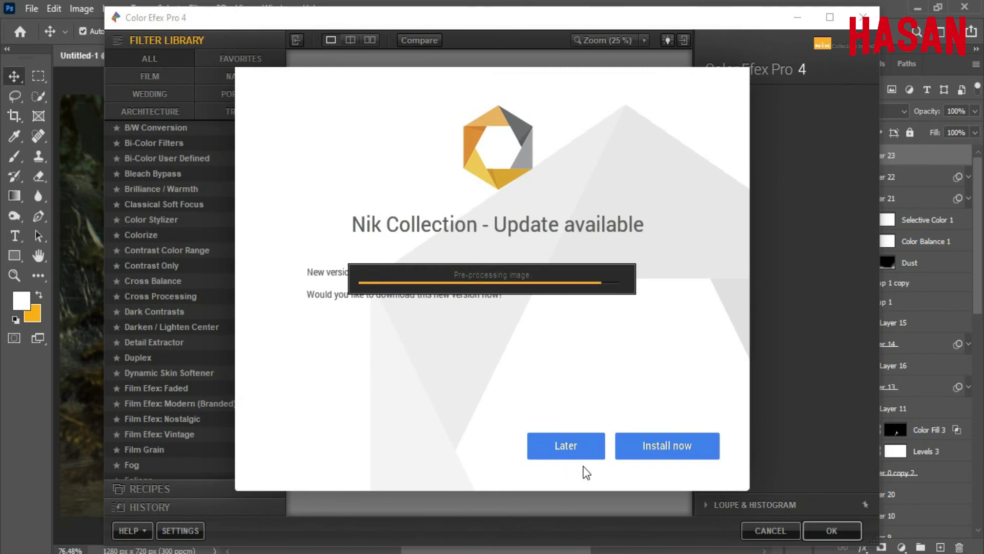
left_click(577, 449)
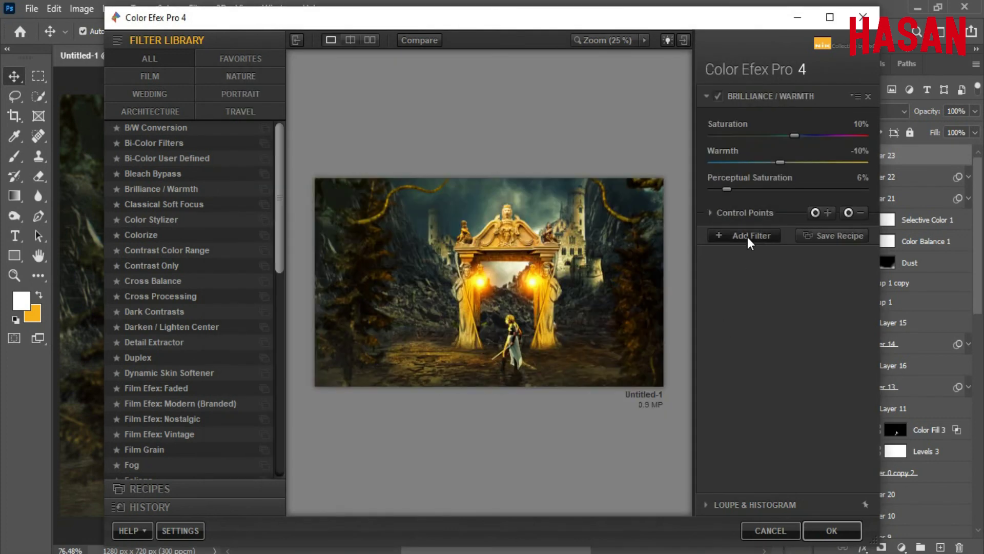
- Add a Classical Soft Focus filter using Soft Focus method 2 and a Glamour Glow filter with Glow at 27%
left_click(748, 237)
left_click(187, 202)
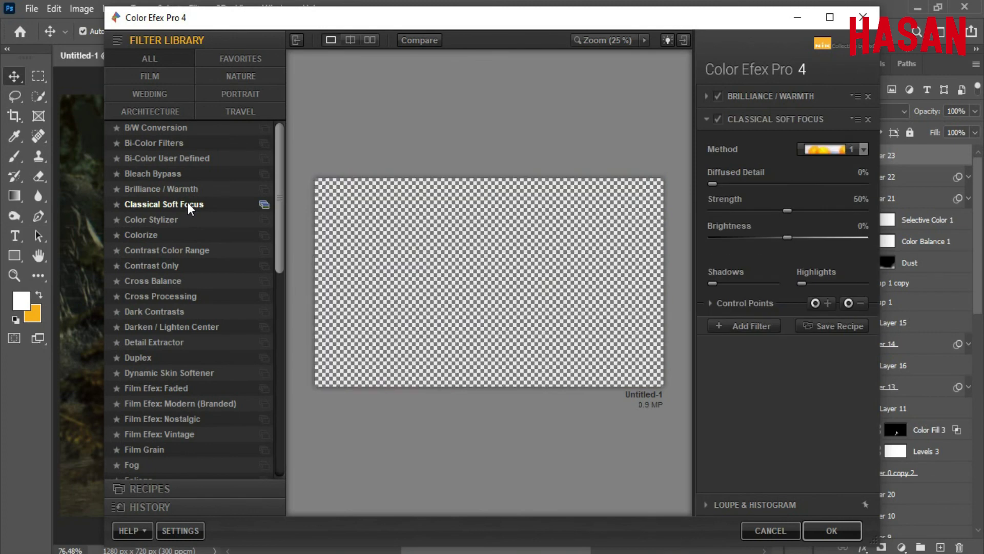
left_click(864, 149)
left_click(844, 199)
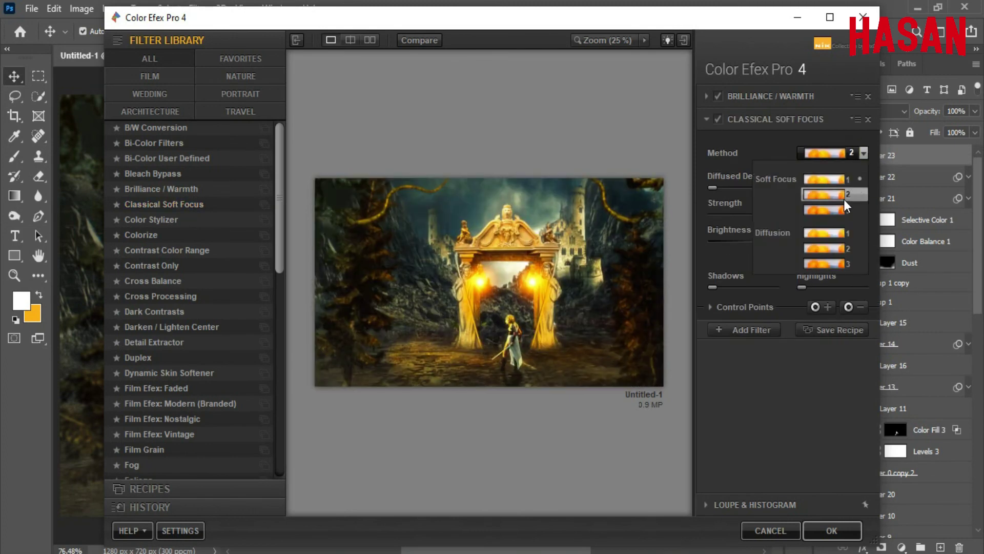
left_click(752, 328)
scroll(196, 292, "down", 3)
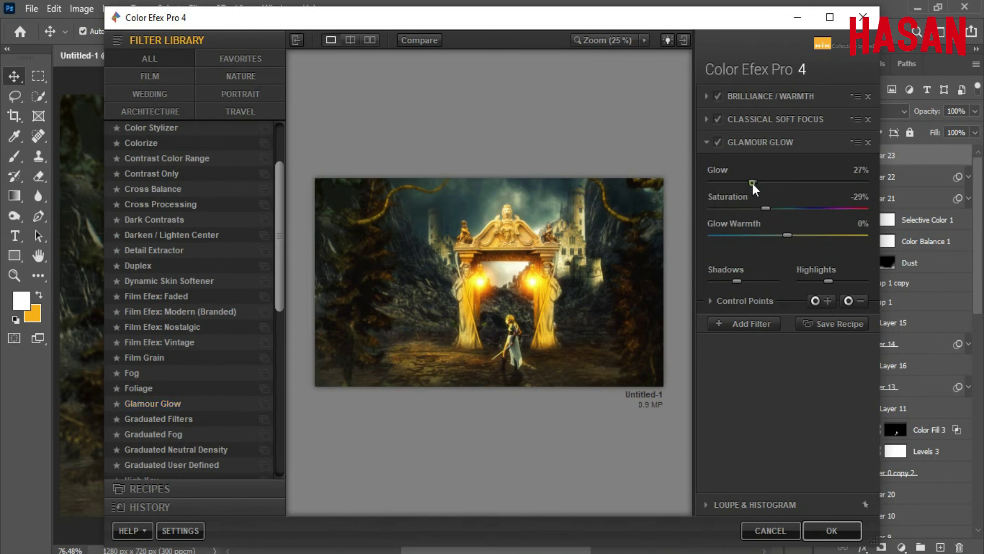
- Add a Detail Extractor filter to the stack and set its strength to 15%
left_click(752, 323)
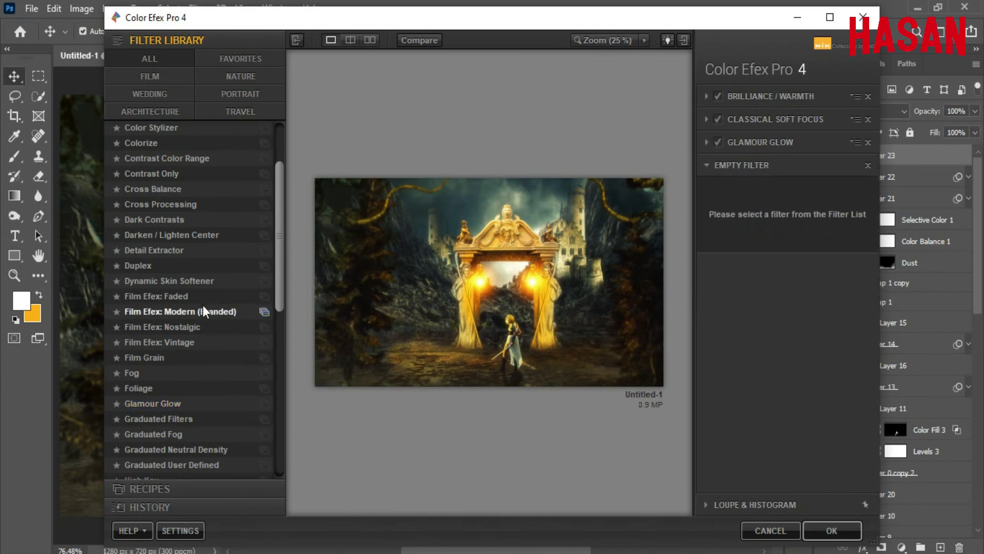
scroll(195, 327, "up", 1)
scroll(193, 328, "up", 1)
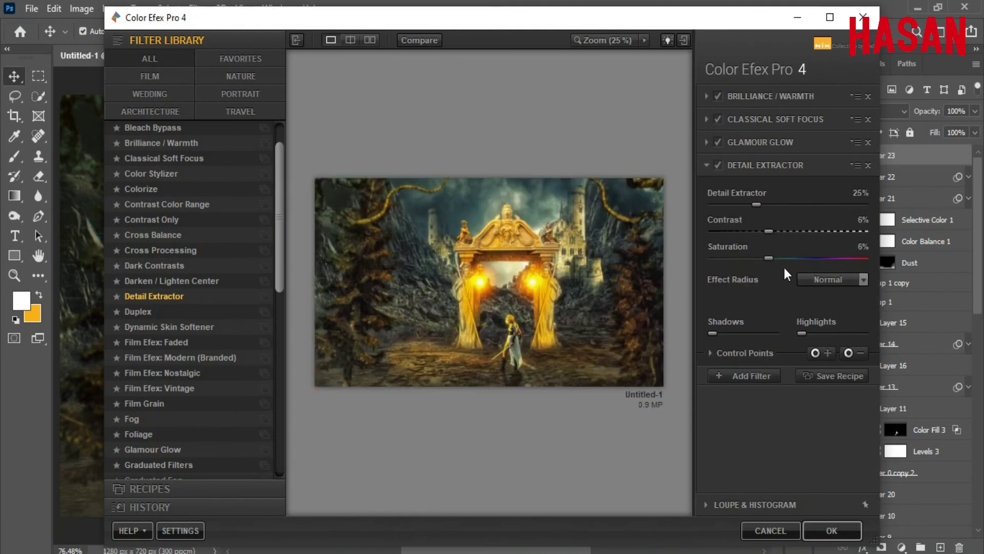
left_click_drag(746, 206, 740, 205)
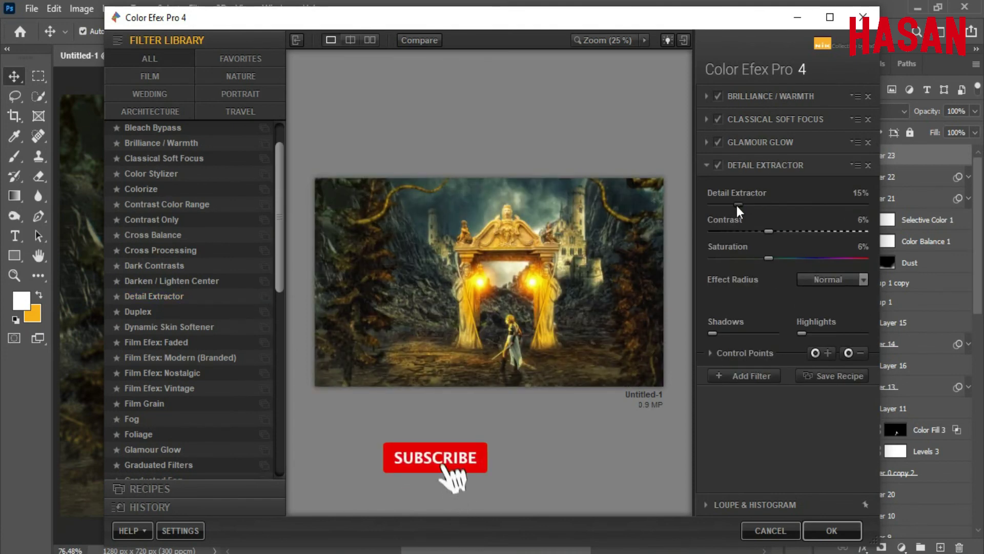
- Add a Cross Processing filter with method L02 and Strength 22%
left_click(741, 376)
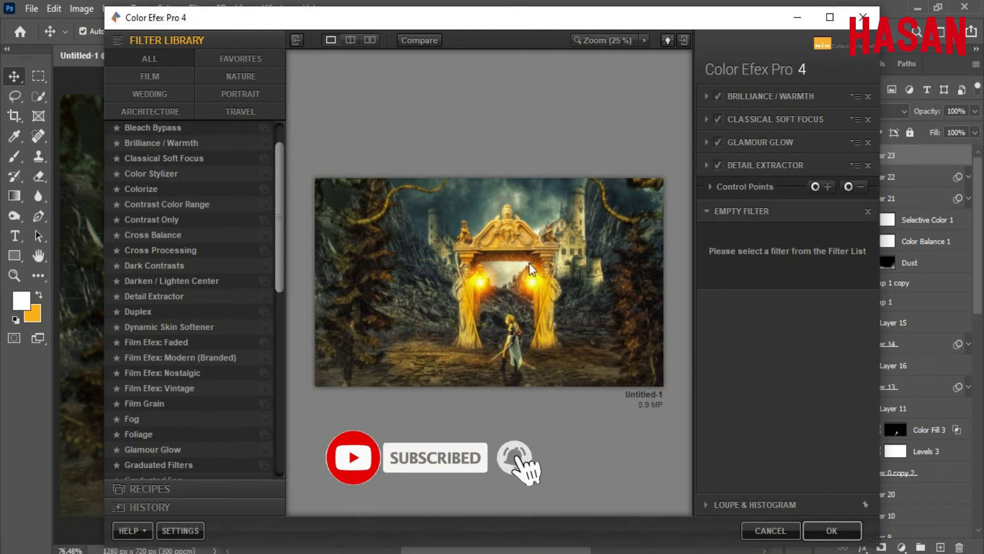
scroll(198, 189, "up", 1)
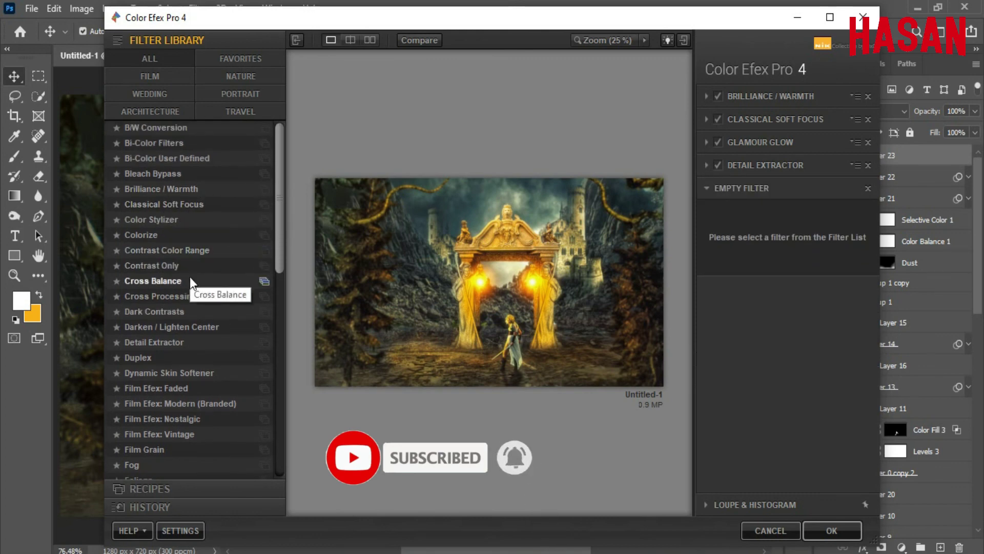
left_click(172, 295)
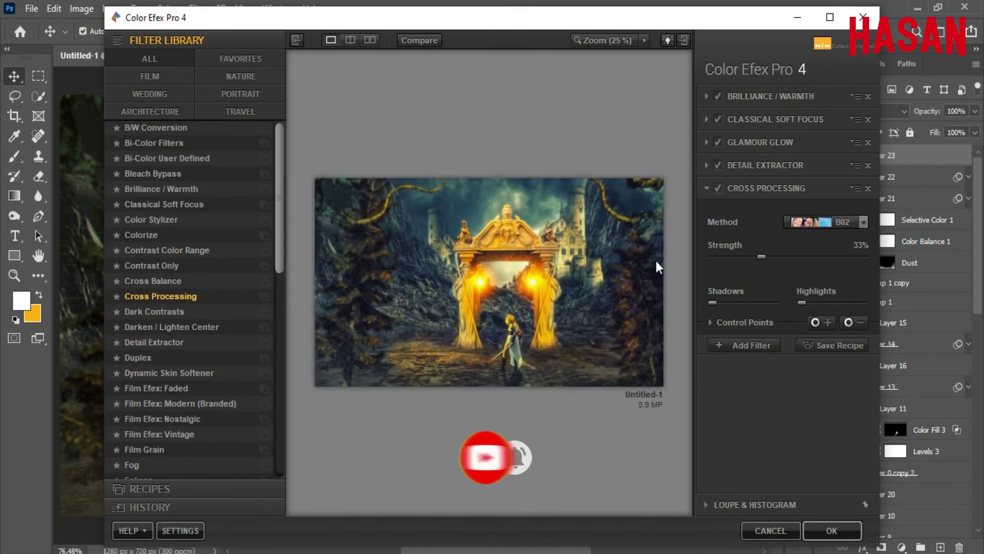
left_click(865, 221)
left_click(830, 336)
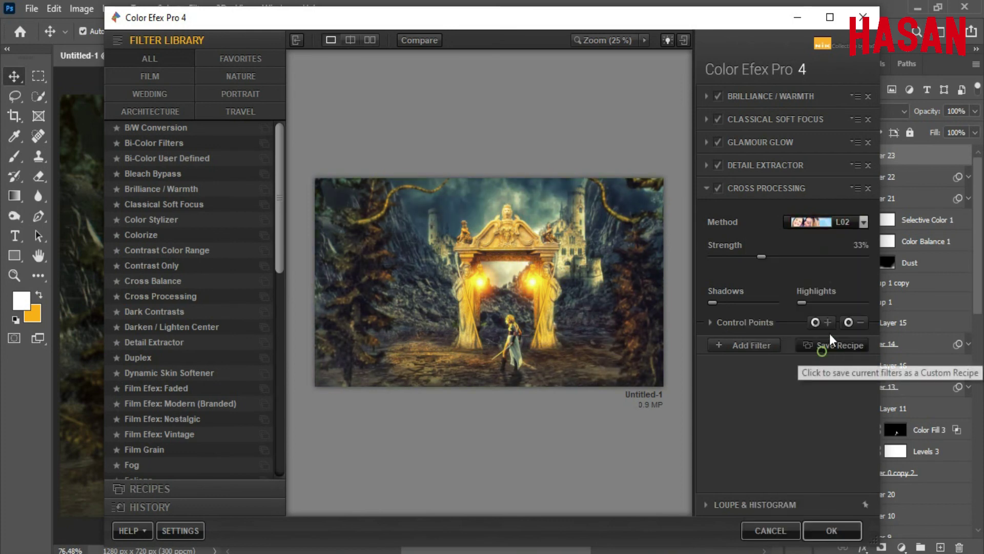
left_click_drag(759, 258, 752, 256)
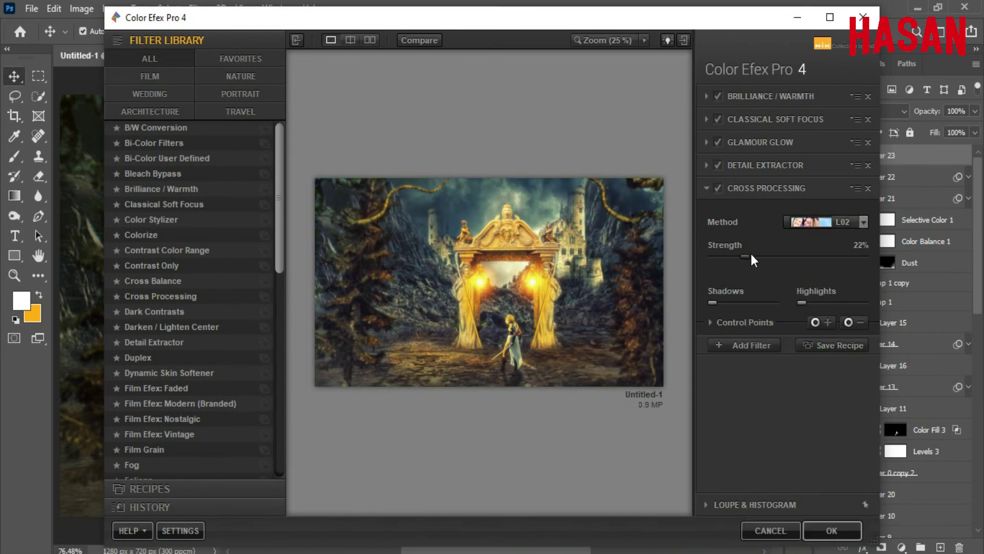
- Reduce the Detail Extractor amount to 6% and apply the Color Efex Pro 4 filter stack
left_click(748, 343)
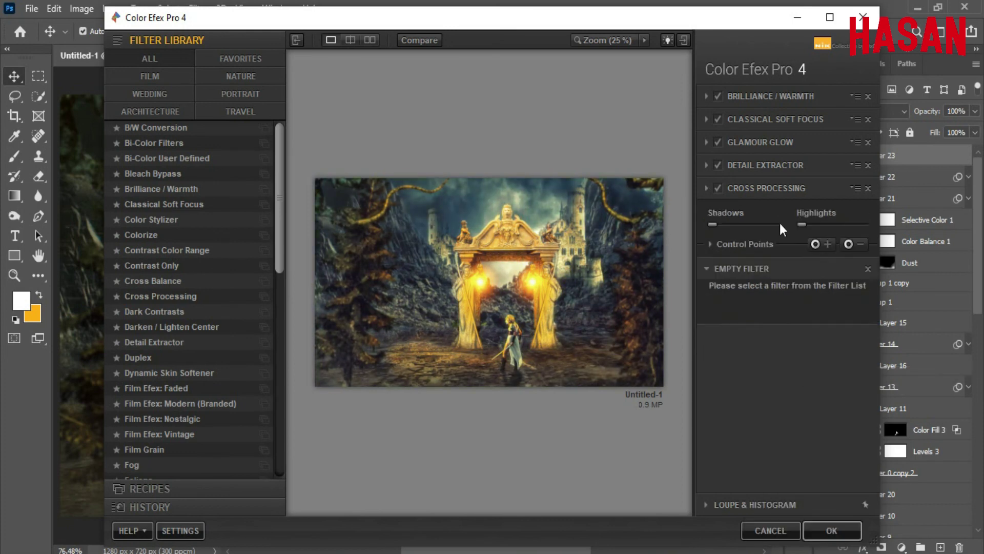
left_click(708, 165)
left_click_drag(752, 204, 722, 203)
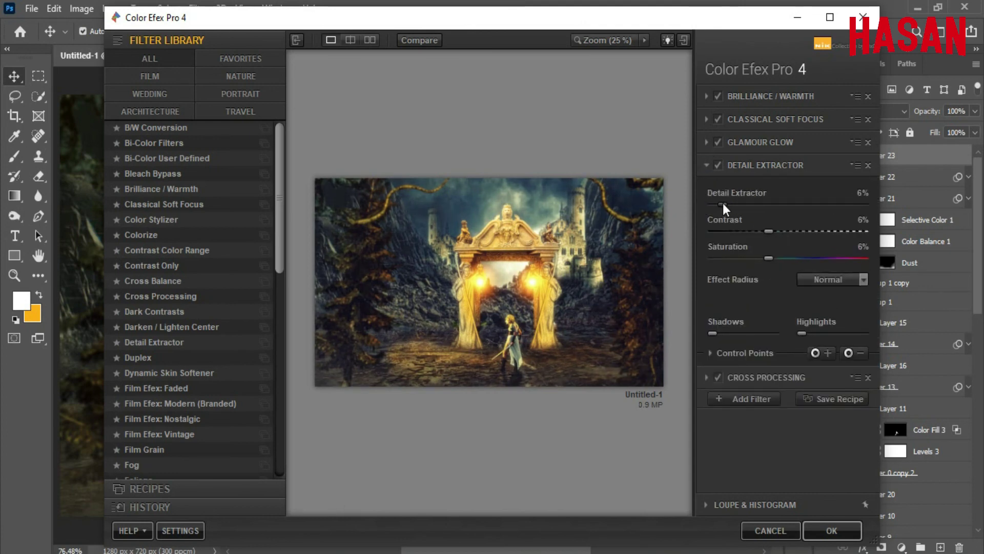
left_click(752, 398)
left_click(831, 530)
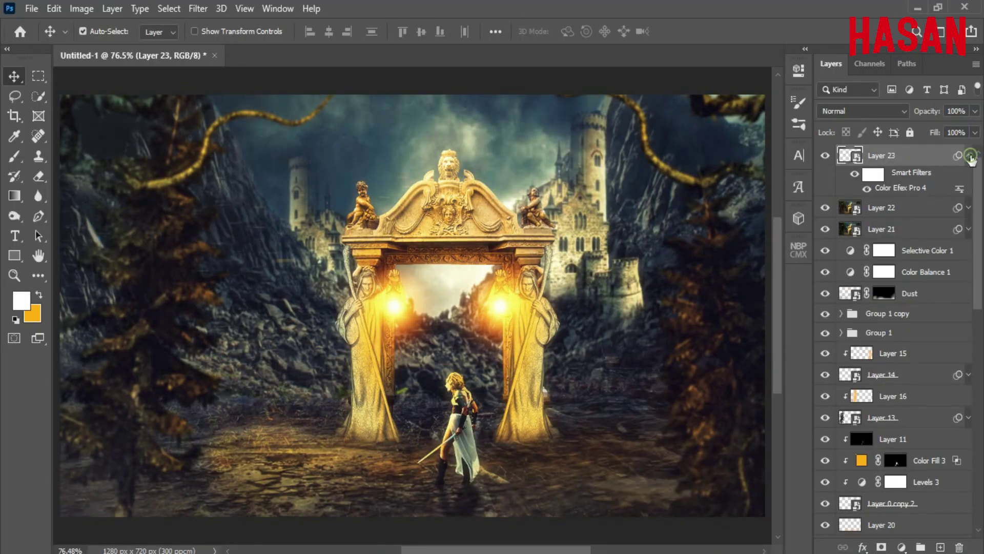
- Collapse the top layer's smart filters, set its opacity to 70% and toggle its visibility to compare the effect
left_click(970, 156)
mouse_move(932, 115)
left_mouse_down()
mouse_move(915, 116)
mouse_move(925, 115)
left_mouse_up()
left_click(825, 156)
left_click(826, 157)
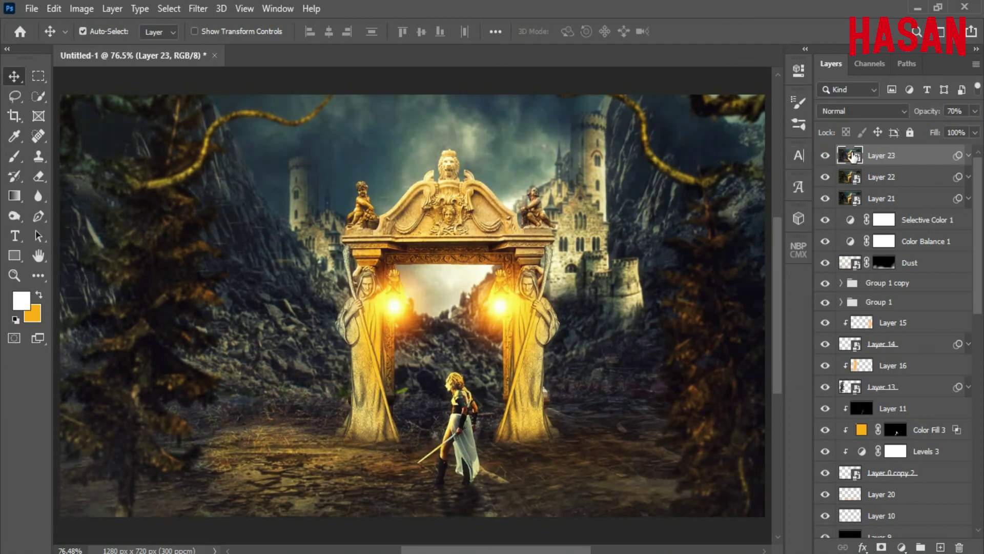
- Stamp all visible layers into a new merged layer at the top of the stack
key("ctrl+minus")
key("ctrl+0")
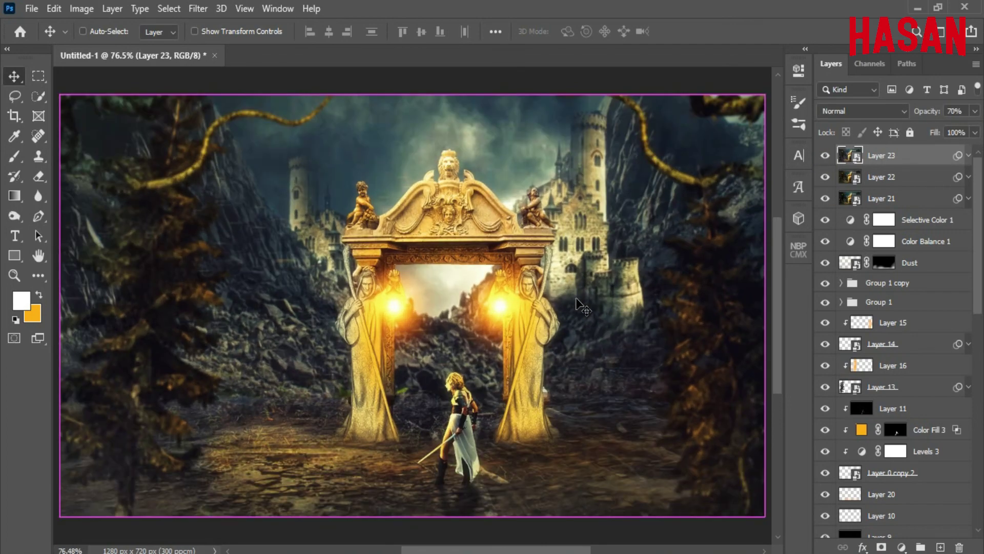
key("ctrl+shift+alt+e")
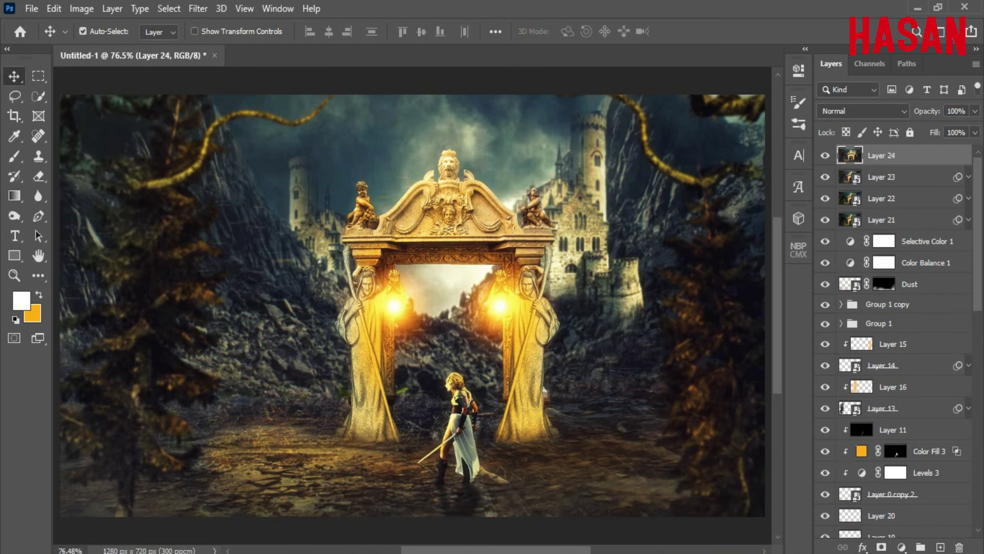